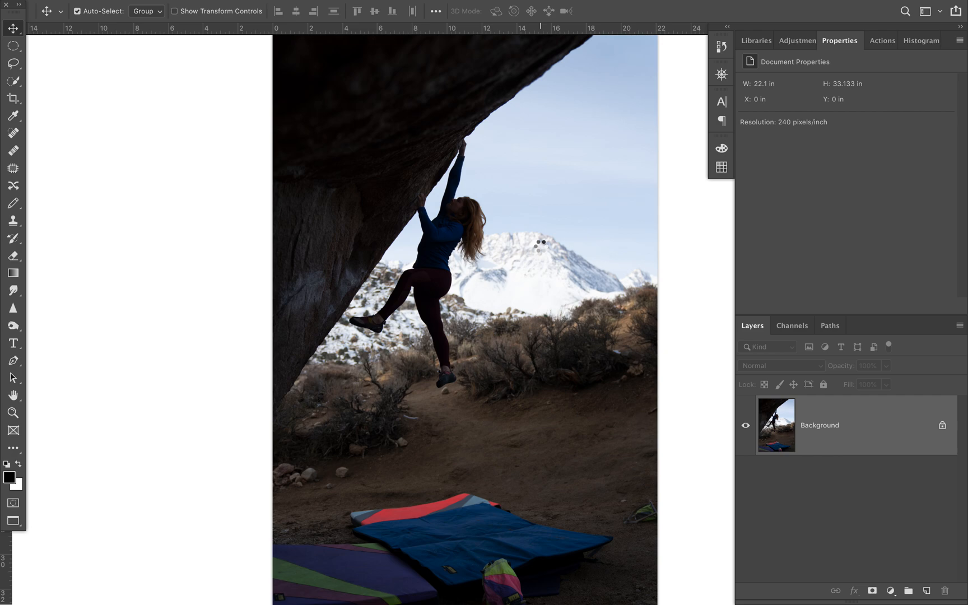
# - Open the photo in the Camera Raw filter and set its treatment to Black & White
pyautogui.press('shift+super+a')
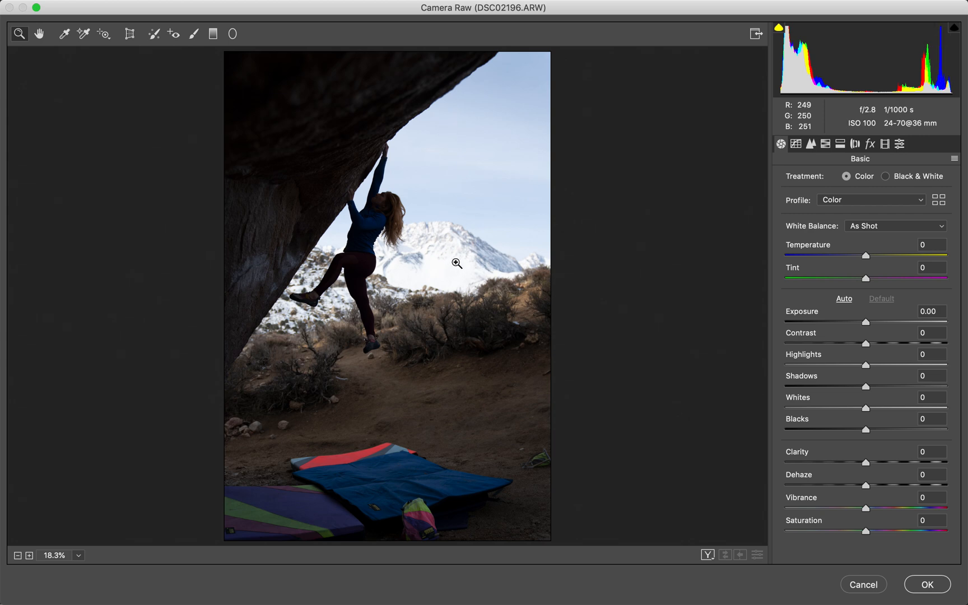
pyautogui.click(905, 177)
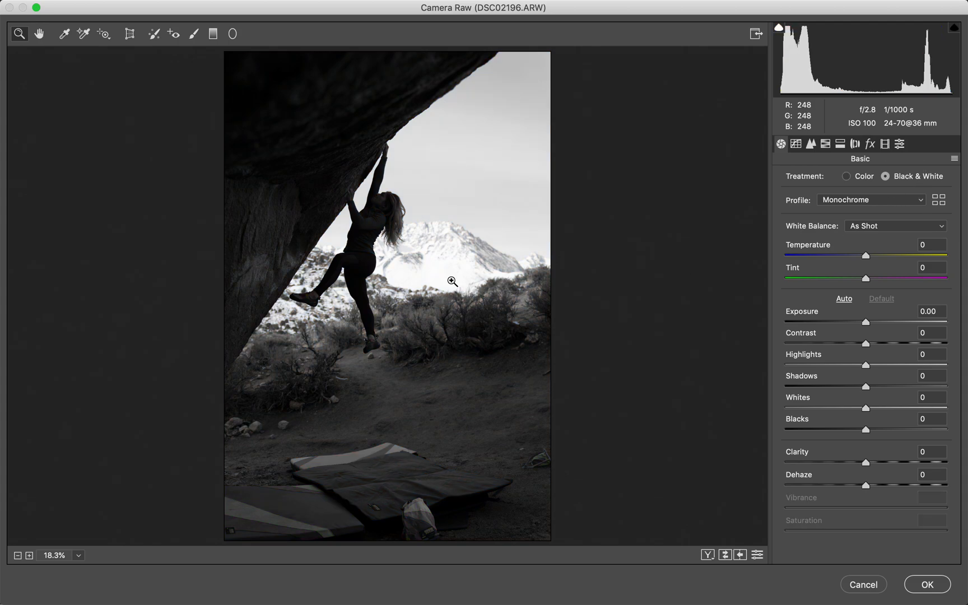
pyautogui.moveTo(448, 280); pyautogui.dragTo(474, 281)
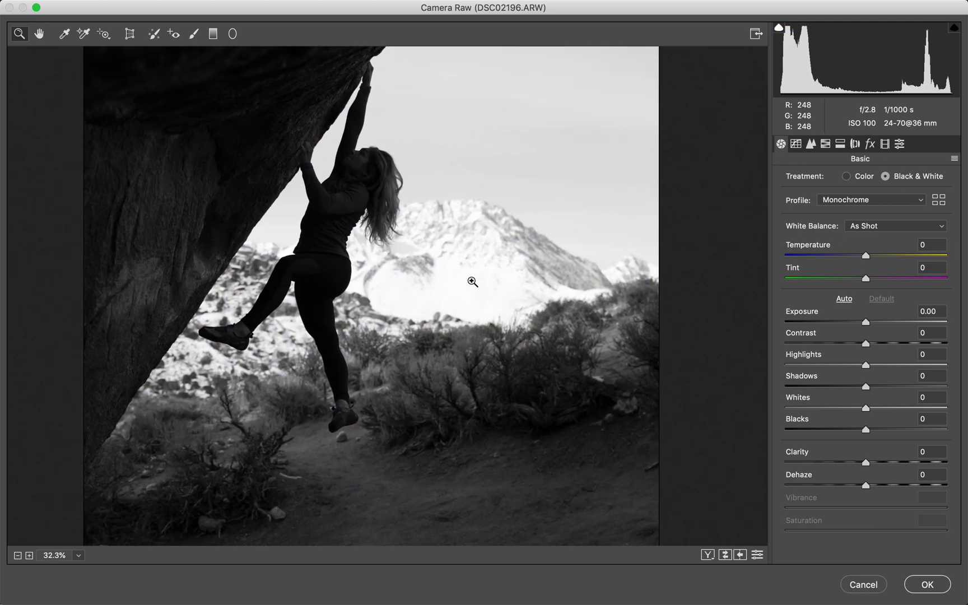
# - Set Shadows to +60, Exposure to +1.00 and Highlights to -73 to balance the dark foreground and bright snow
pyautogui.moveTo(868, 388); pyautogui.dragTo(914, 391)
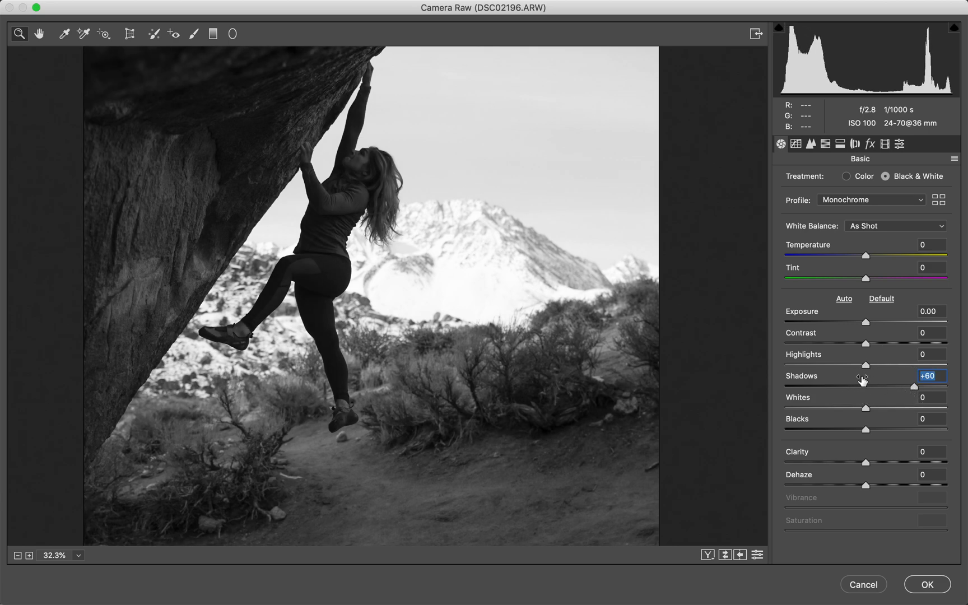
pyautogui.moveTo(866, 365); pyautogui.dragTo(825, 369)
pyautogui.moveTo(867, 324); pyautogui.dragTo(883, 328)
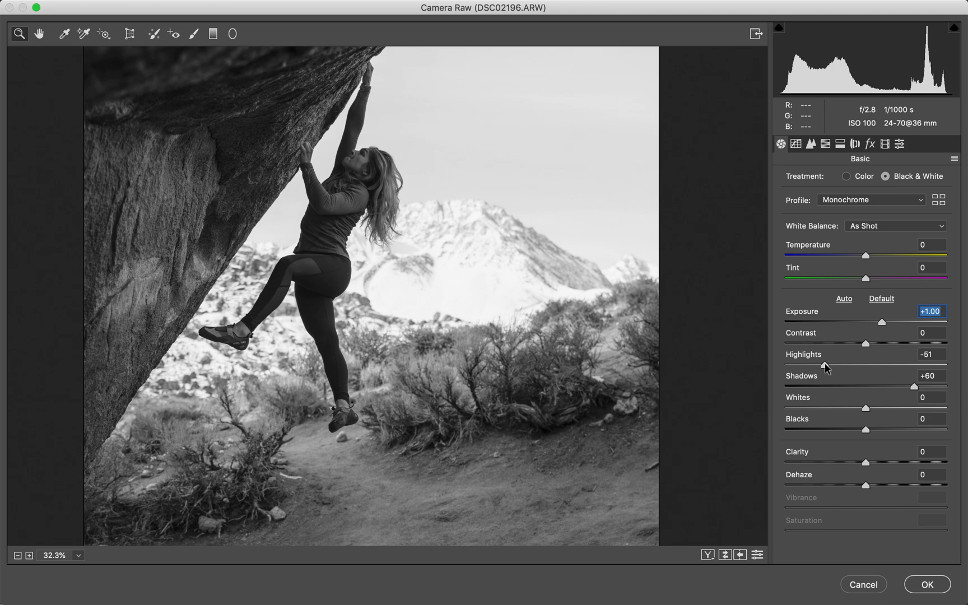
pyautogui.moveTo(614, 280); pyautogui.dragTo(600, 279)
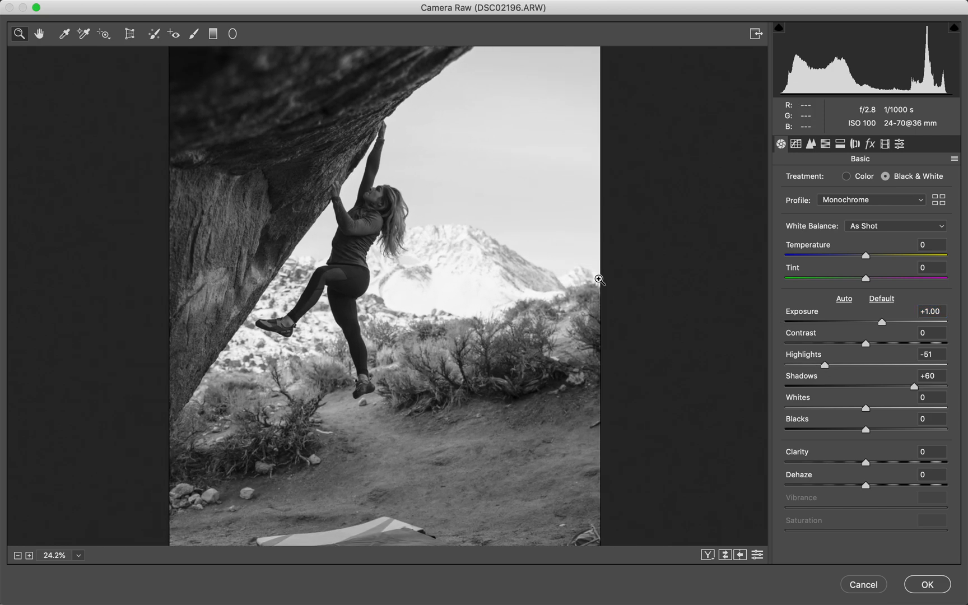
pyautogui.moveTo(826, 368); pyautogui.dragTo(808, 367)
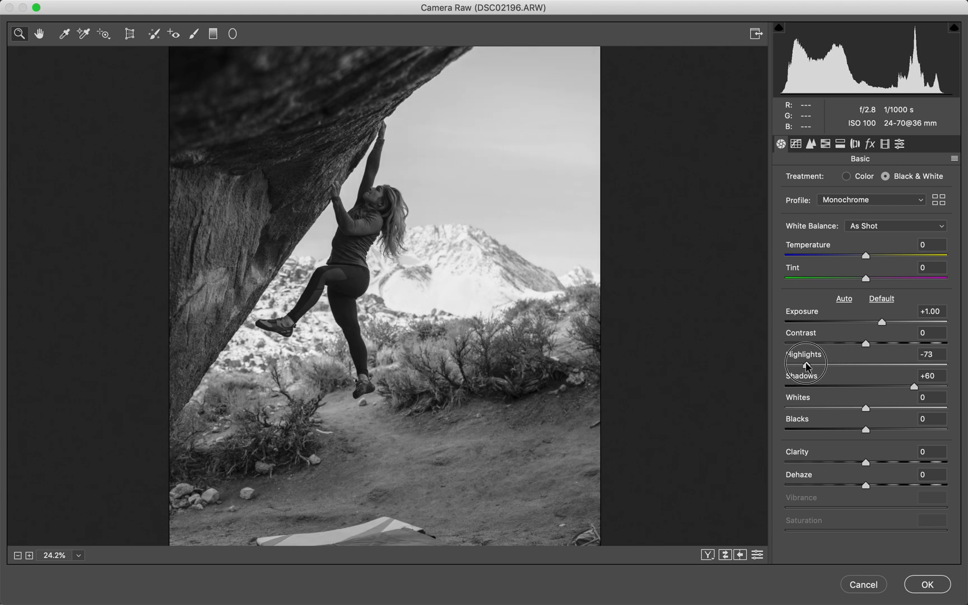
pyautogui.moveTo(808, 368); pyautogui.dragTo(808, 367)
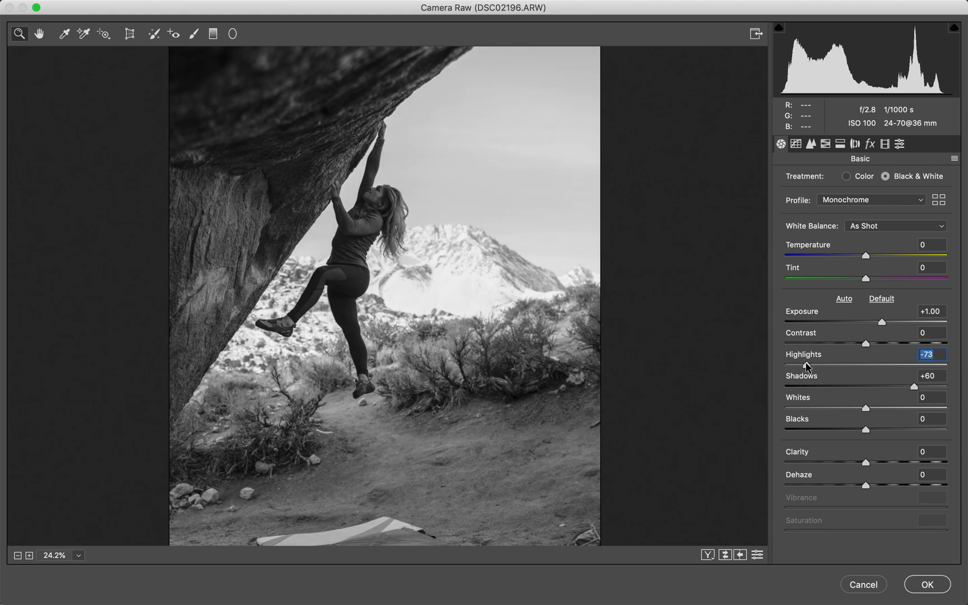
# - Raise Blacks to +40 and lower Contrast to -24 to flatten the tonal range
pyautogui.moveTo(869, 430); pyautogui.dragTo(898, 429)
pyautogui.moveTo(431, 271); pyautogui.dragTo(449, 269)
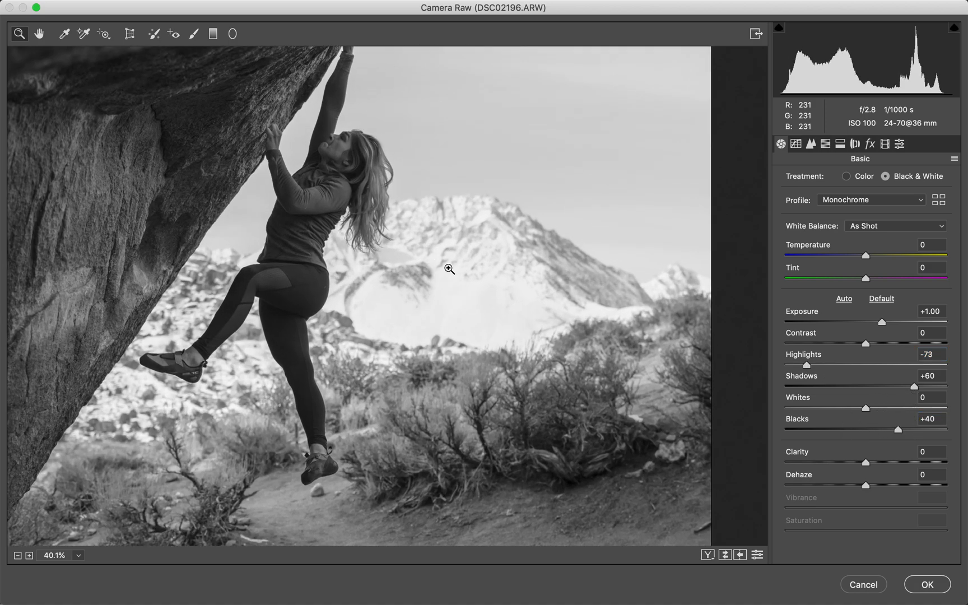
pyautogui.scroll(5, 449, 269)
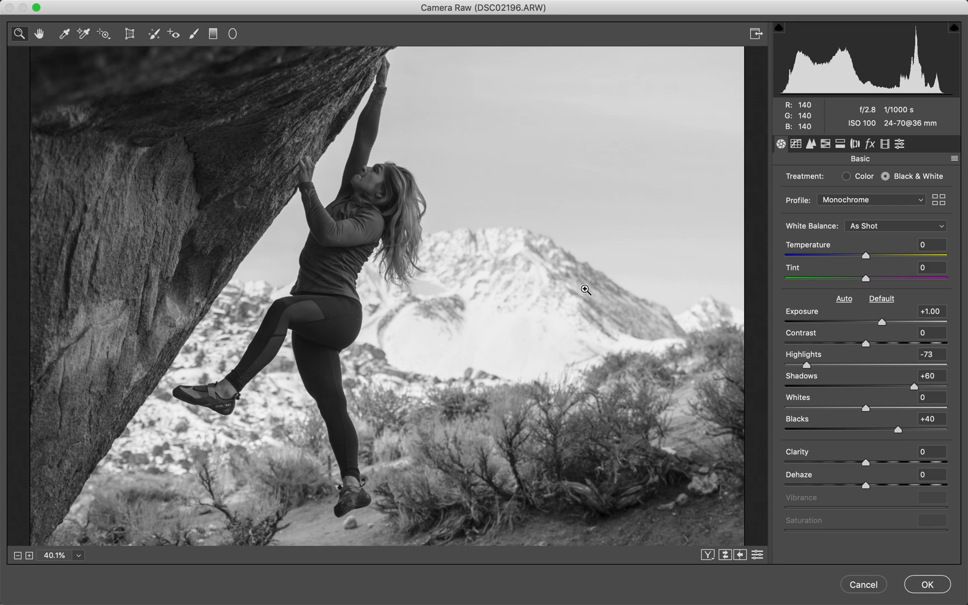
pyautogui.moveTo(867, 343)
pyautogui.mouseDown()
pyautogui.moveTo(879, 347)
pyautogui.moveTo(849, 348)
pyautogui.mouseUp()
pyautogui.keyDown('alt'); pyautogui.click(557, 333); pyautogui.keyUp('alt')
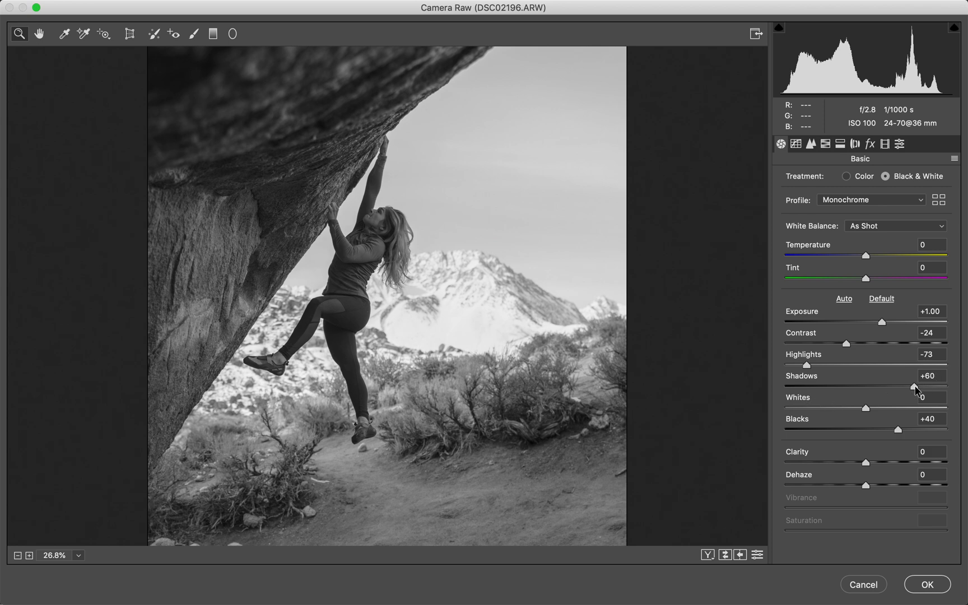
# - Fine-tune the tones with Shadows at +50, Whites at +13 and Dehaze at +3
pyautogui.moveTo(915, 391); pyautogui.dragTo(908, 391)
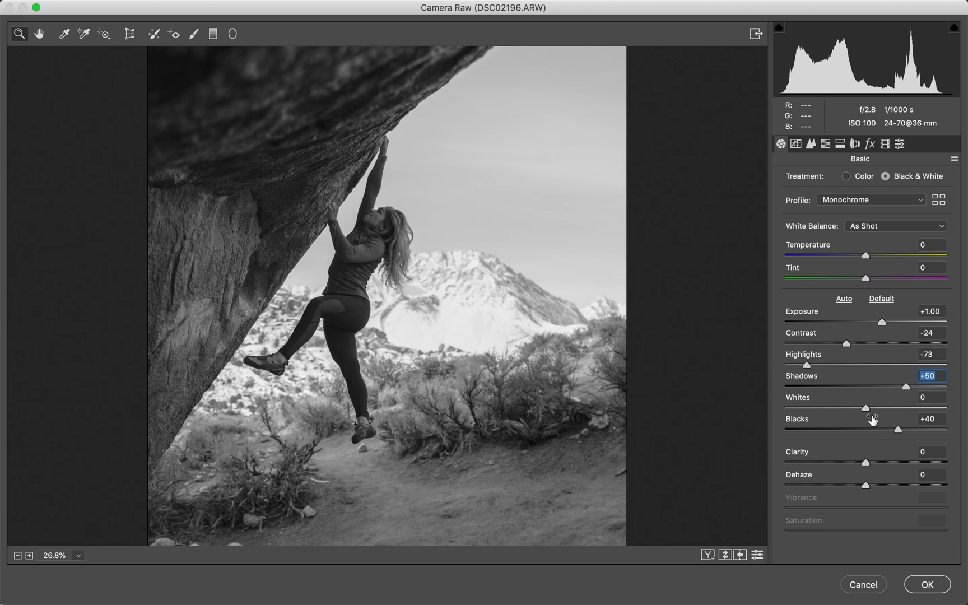
pyautogui.moveTo(866, 409); pyautogui.dragTo(878, 413)
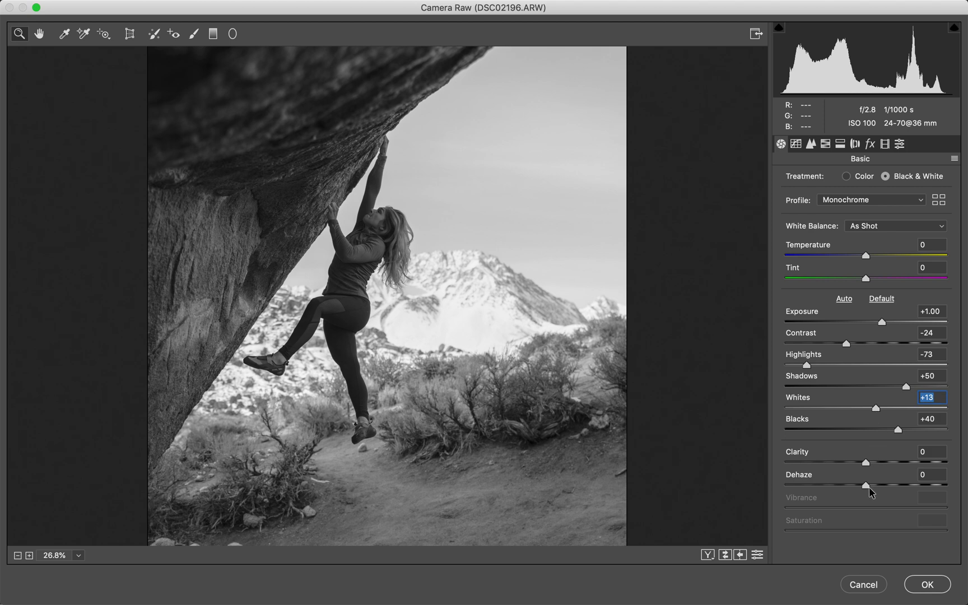
pyautogui.moveTo(866, 486); pyautogui.dragTo(872, 493)
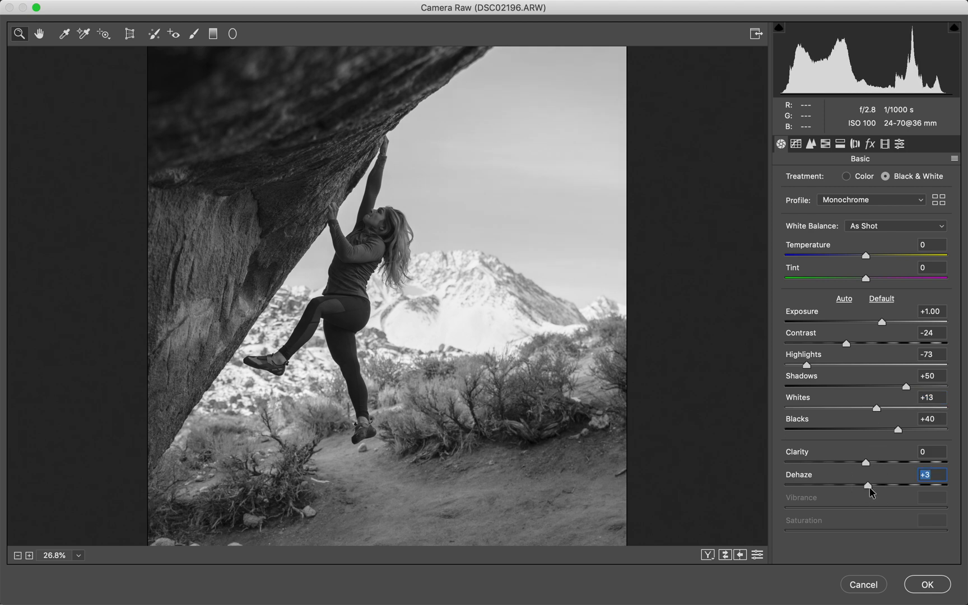
# - Try a much lower exposure for comparison and settle on an Exposure of +1.15
pyautogui.moveTo(882, 323); pyautogui.dragTo(883, 324)
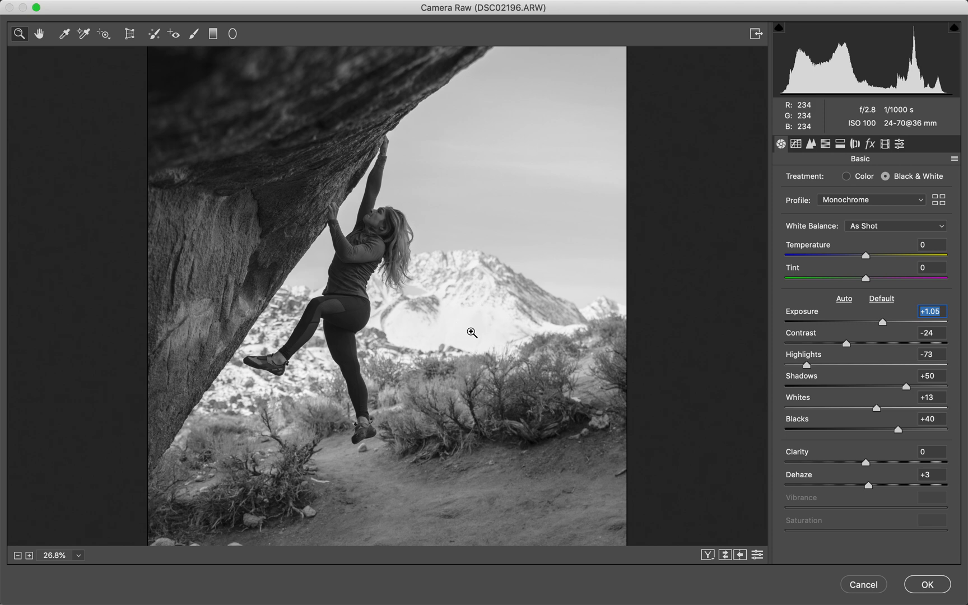
pyautogui.click(866, 324)
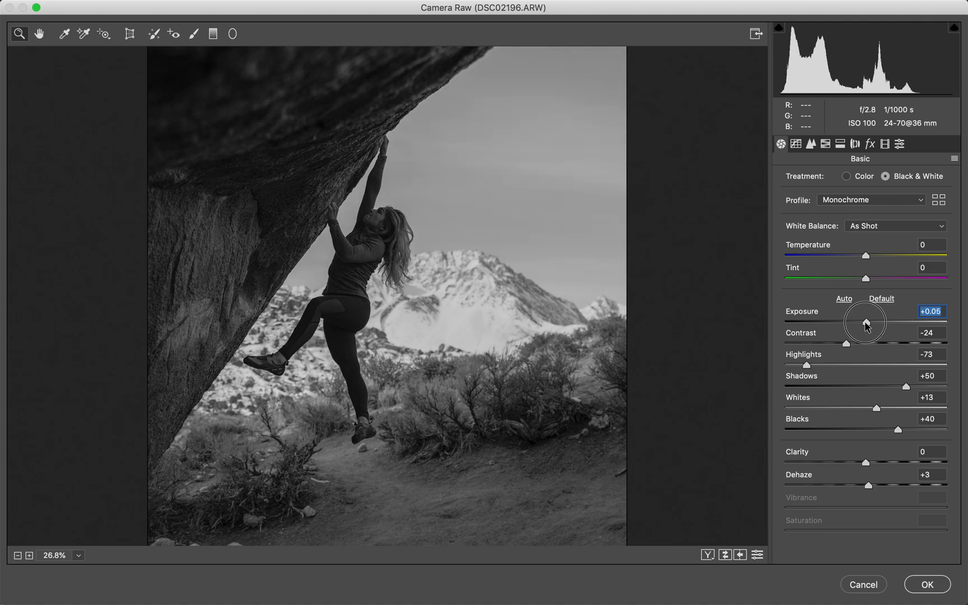
pyautogui.moveTo(866, 324); pyautogui.dragTo(884, 324)
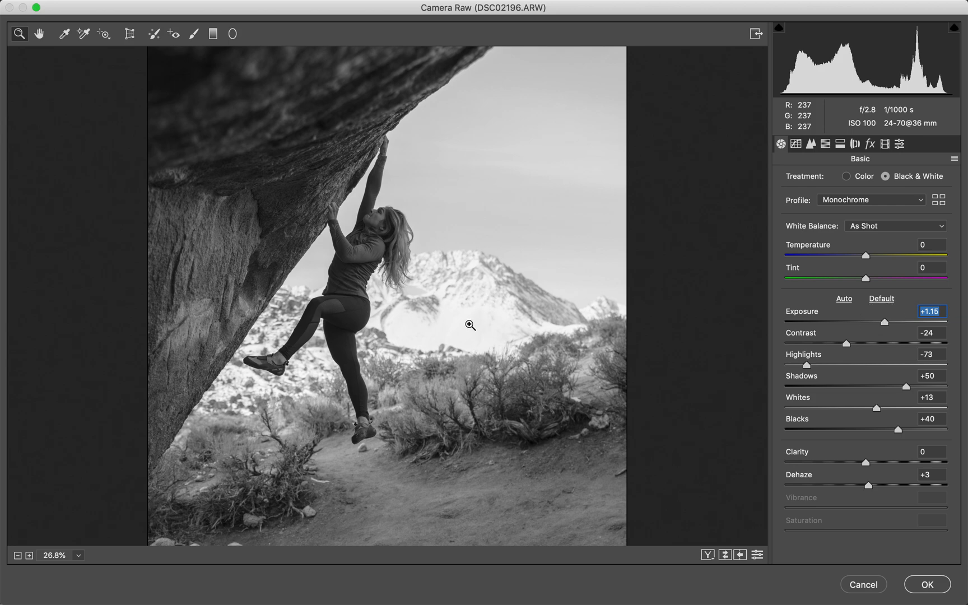
# - Inspect the snow detail, switch the treatment back to Color and compare the edit with the default settings
pyautogui.moveTo(443, 323); pyautogui.dragTo(501, 320)
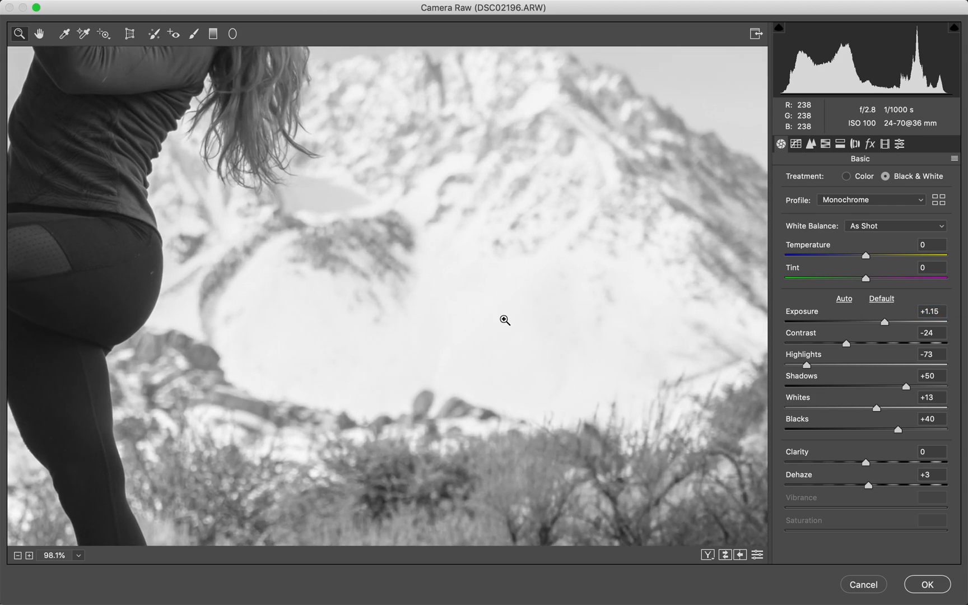
pyautogui.click(863, 177)
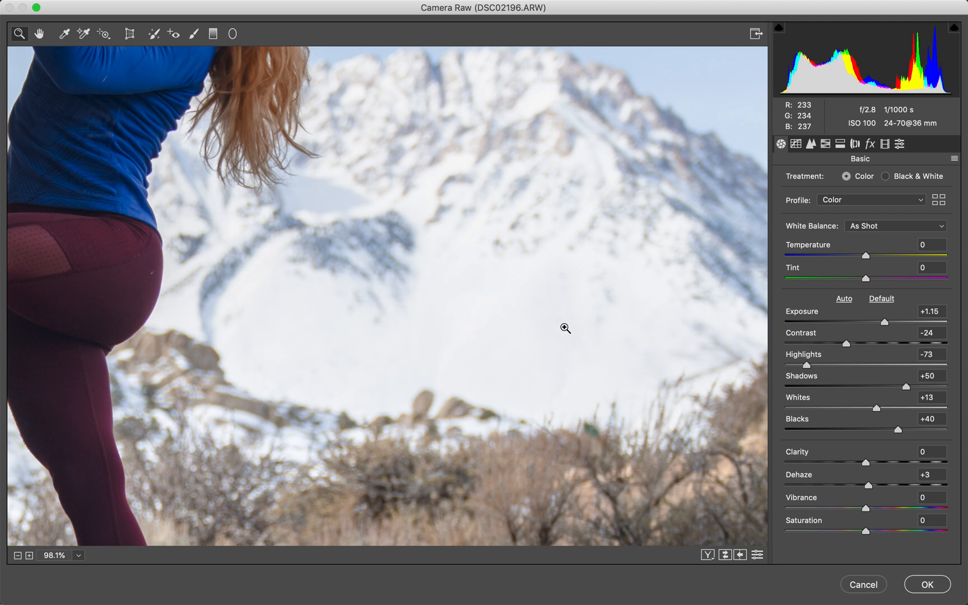
pyautogui.moveTo(566, 328); pyautogui.dragTo(494, 330)
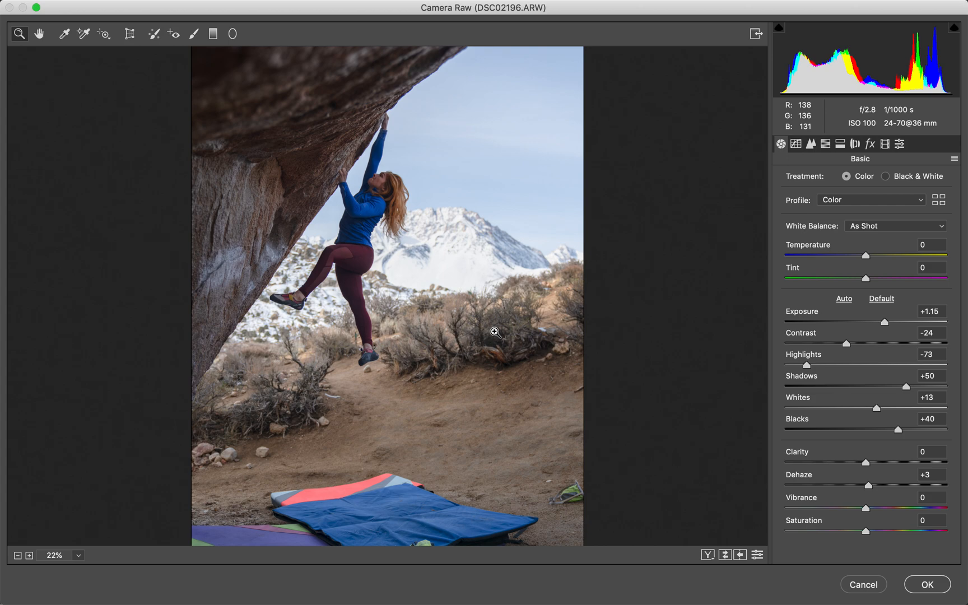
pyautogui.click(758, 555)
pyautogui.click(757, 555)
# - Set White Balance to Auto and push Vibrance and Saturation to +100 to exaggerate any color cast
pyautogui.click(901, 230)
pyautogui.click(897, 237)
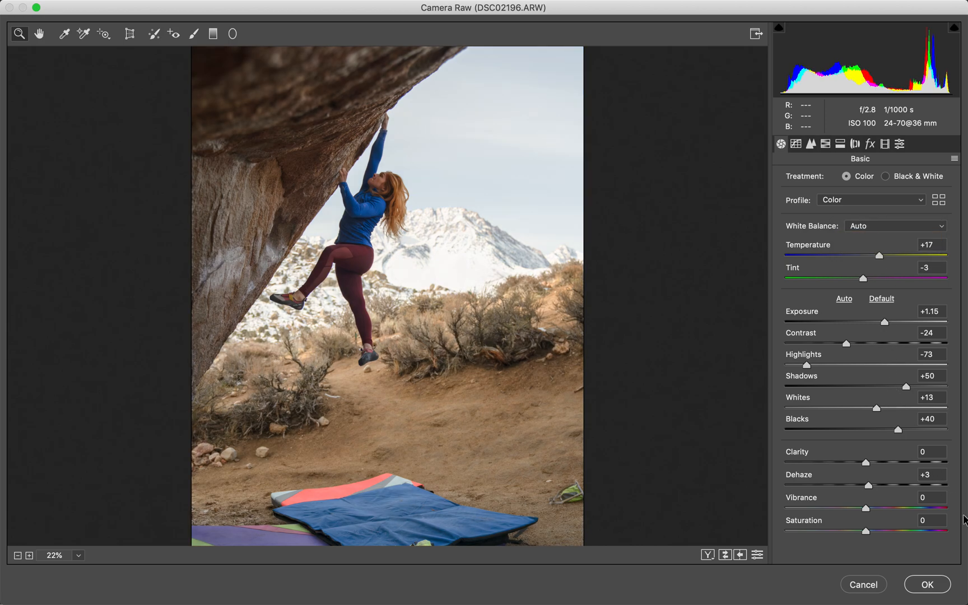
pyautogui.click(947, 509)
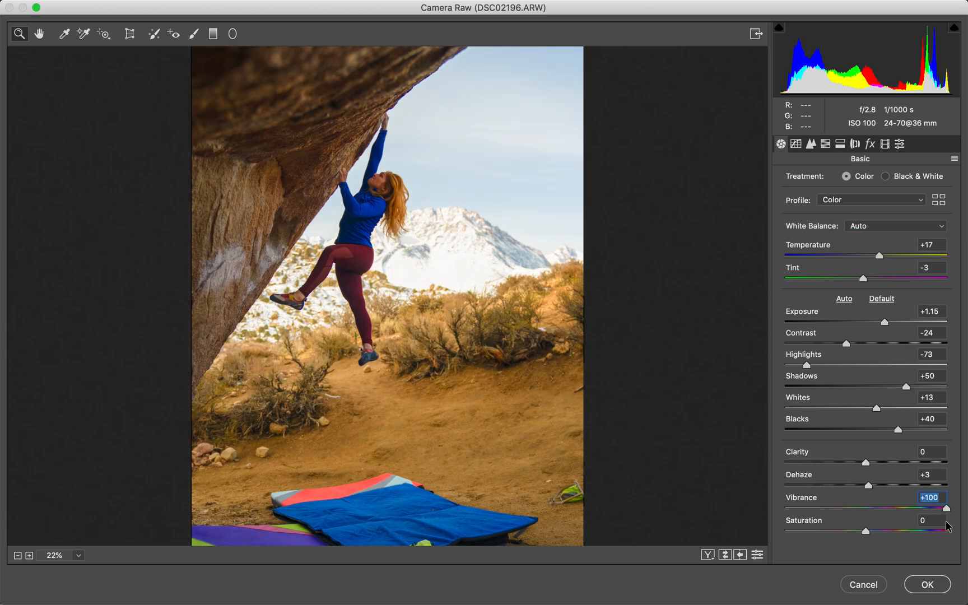
pyautogui.click(947, 531)
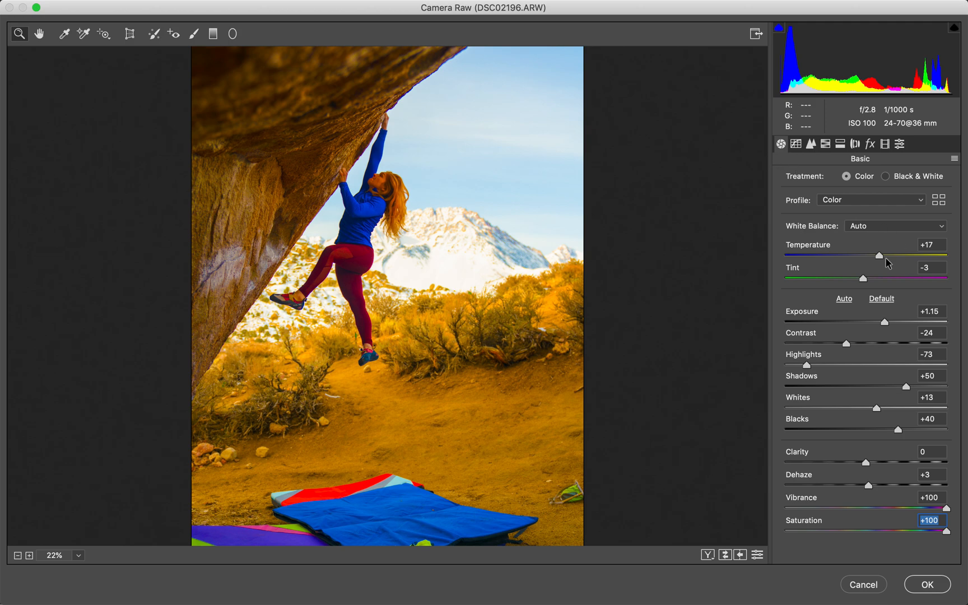
# - Set Temperature to -1 and Tint to -4, and reset Vibrance and Saturation to 0
pyautogui.moveTo(882, 258); pyautogui.dragTo(866, 259)
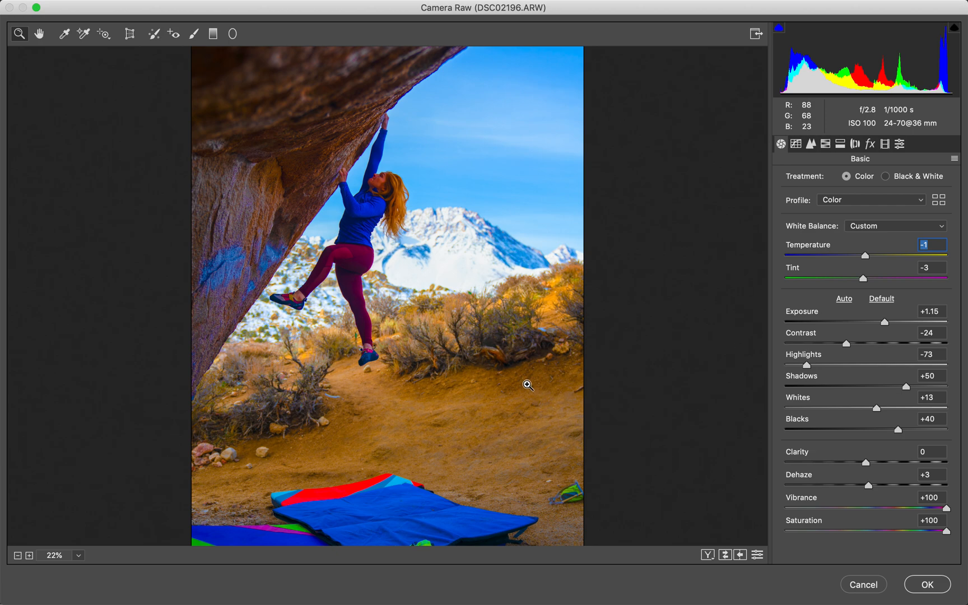
pyautogui.moveTo(865, 257); pyautogui.dragTo(863, 277)
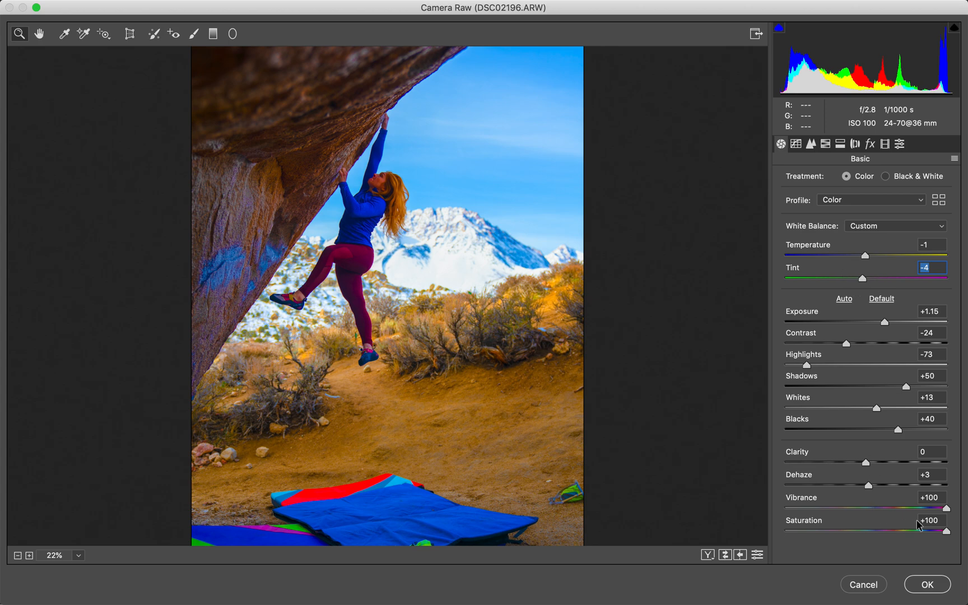
pyautogui.doubleClick(947, 514)
pyautogui.doubleClick(947, 530)
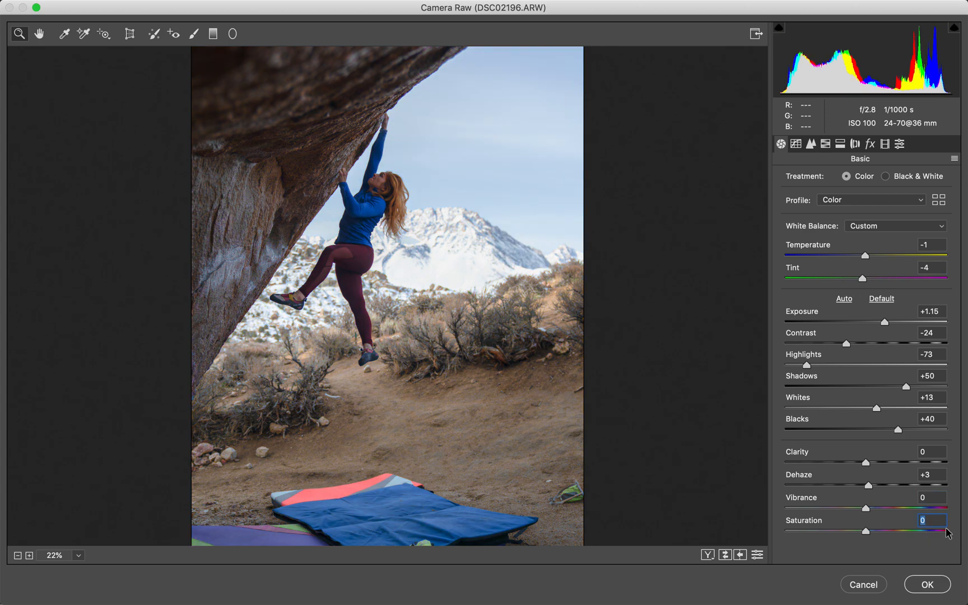
# - Compare the edit with the default settings and apply the Camera Raw adjustments to the photo
pyautogui.click(758, 555)
pyautogui.click(758, 554)
pyautogui.click(758, 555)
pyautogui.click(758, 555)
pyautogui.click(919, 585)
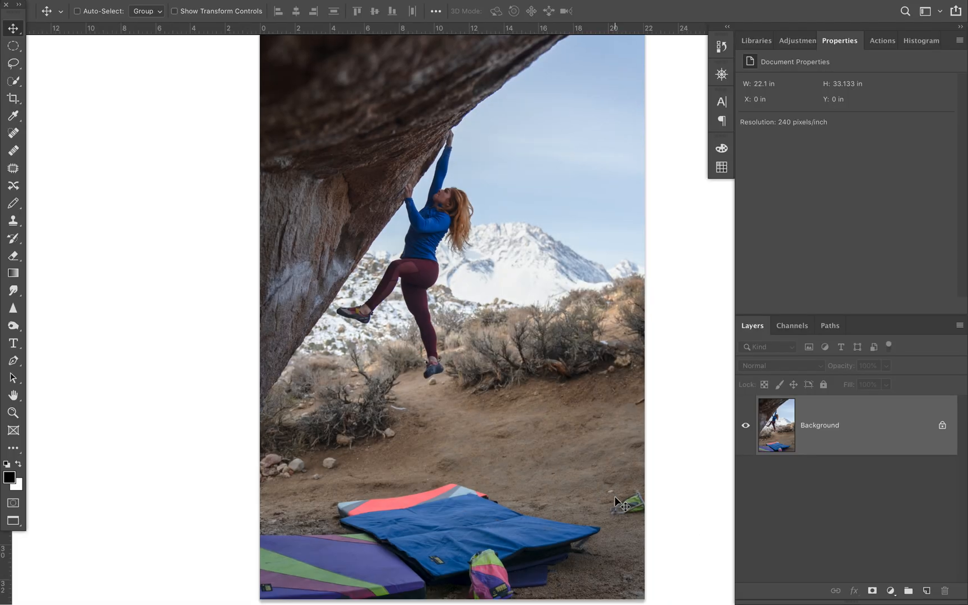
# - Duplicate the Background layer
pyautogui.hotkey('ctrl', 'j')
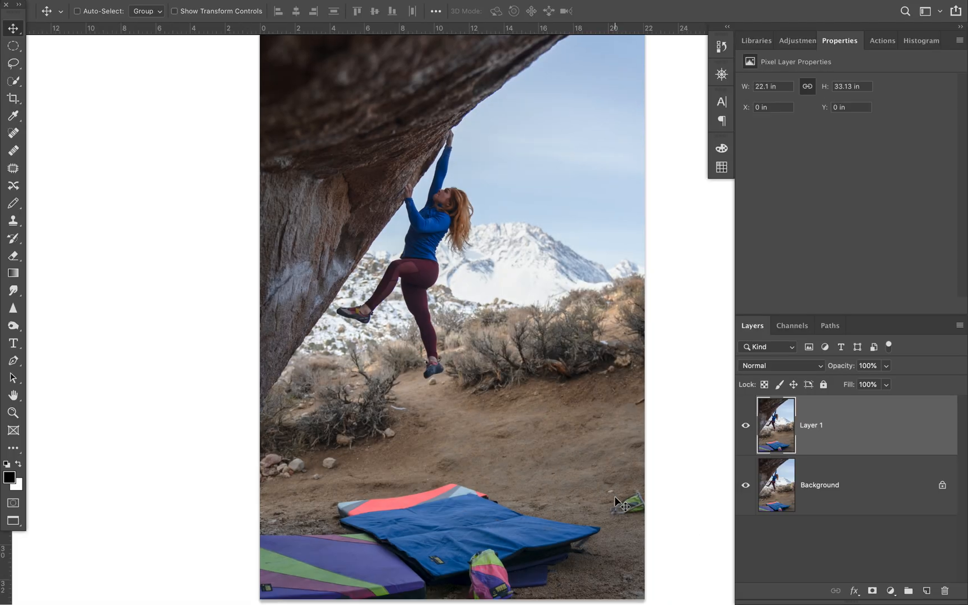
pyautogui.hotkey('ctrl', 'alt', 'shift', 'h')
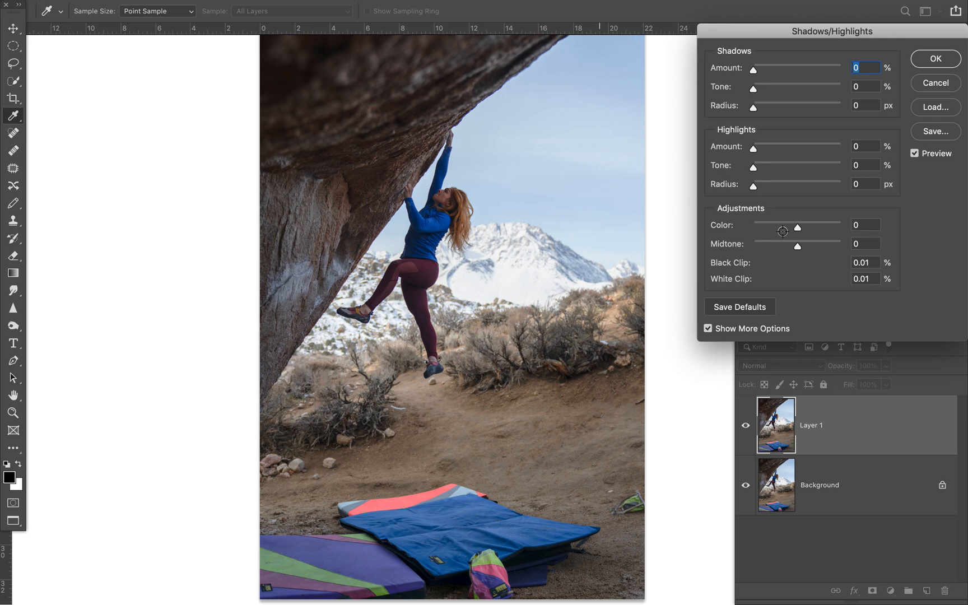
pyautogui.click(930, 84)
pyautogui.scroll(5, 503, 232)
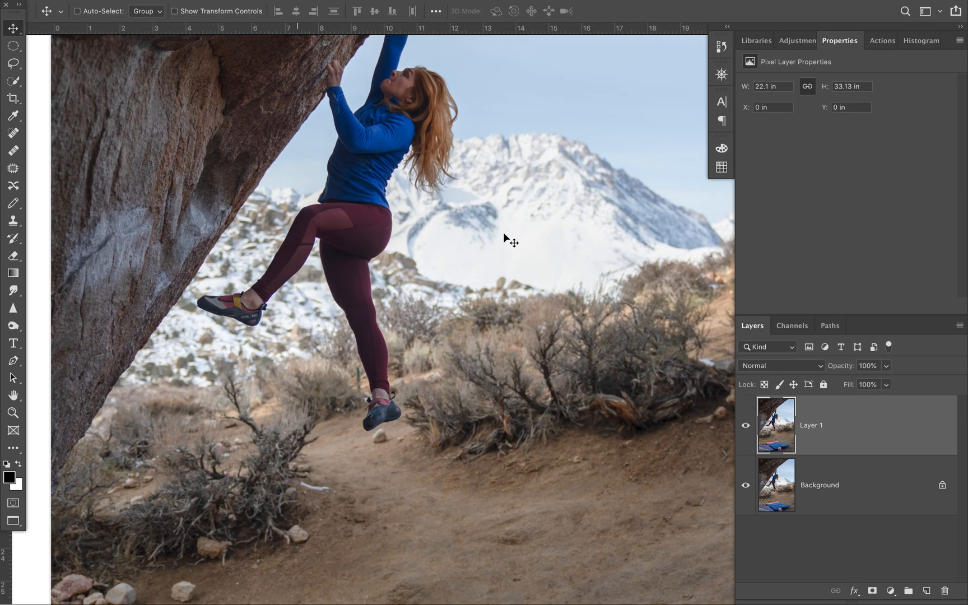
pyautogui.scroll(3, 503, 232)
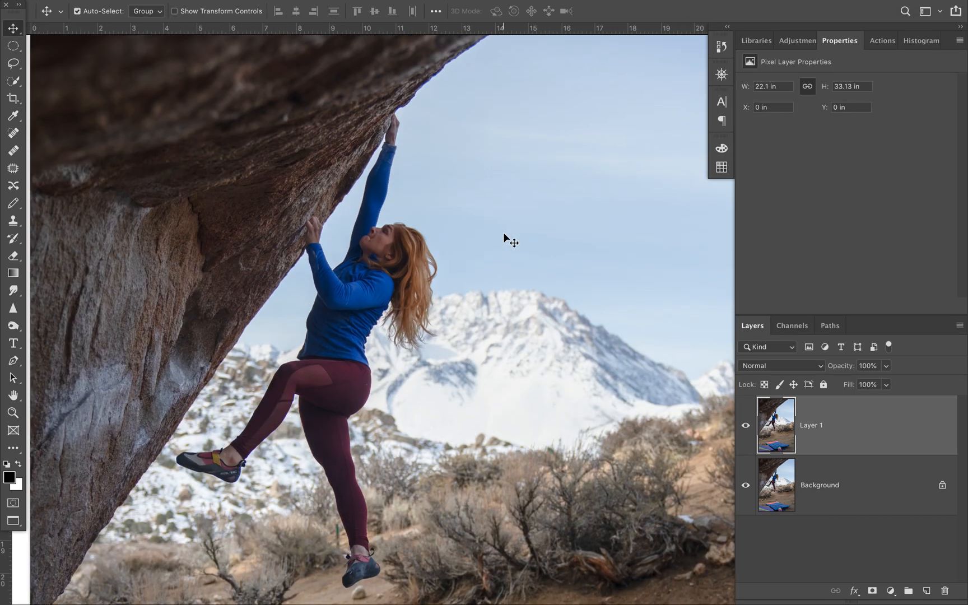
pyautogui.hotkey('ctrl', 'alt', 'shift', 'h')
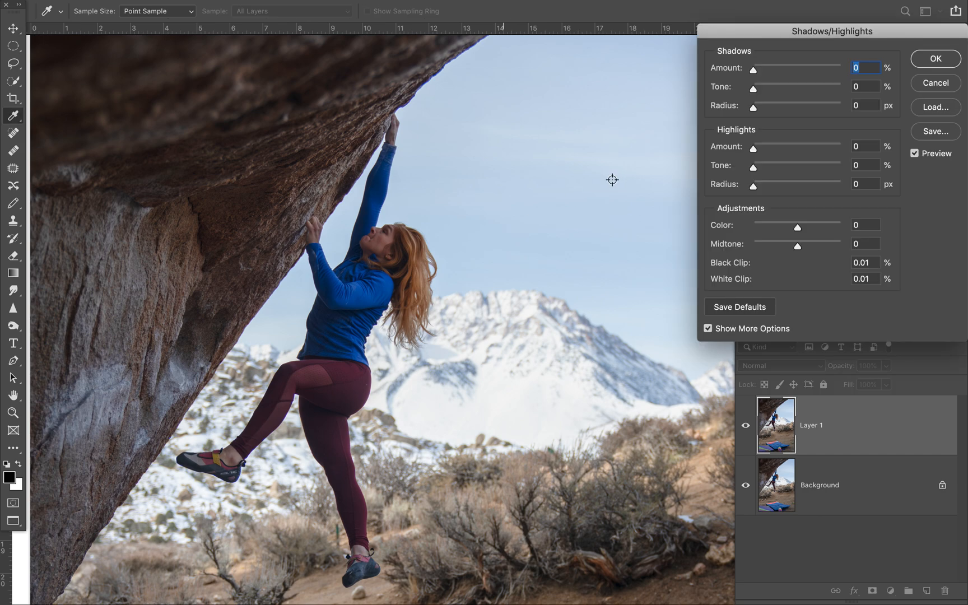
pyautogui.click(950, 85)
# - Open Shadows/Highlights for Layer 1 and set the Shadows to Amount 1%, Tone 20% and Radius 31 px
pyautogui.click(188, 8)
pyautogui.moveTo(298, 44)
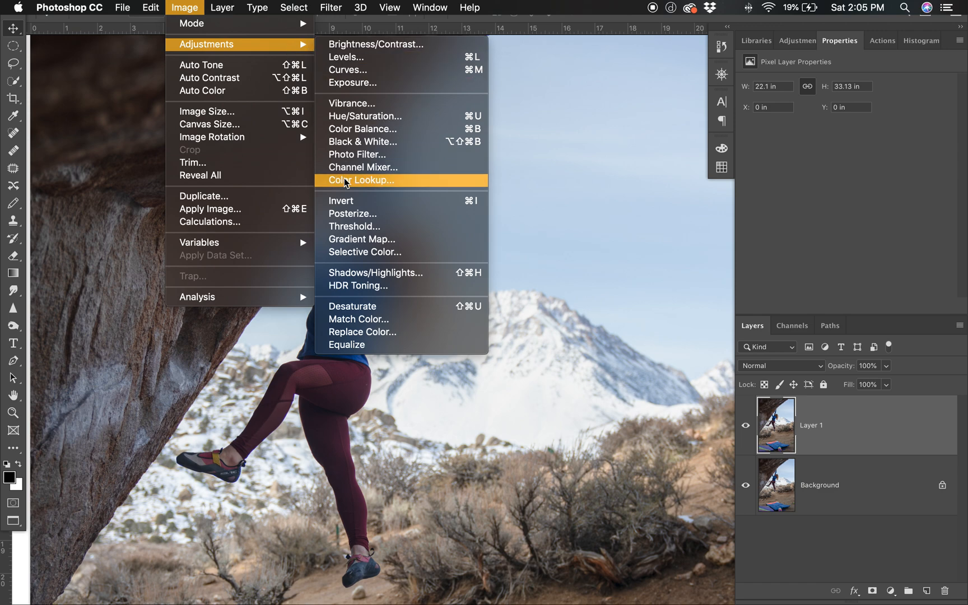
pyautogui.click(364, 274)
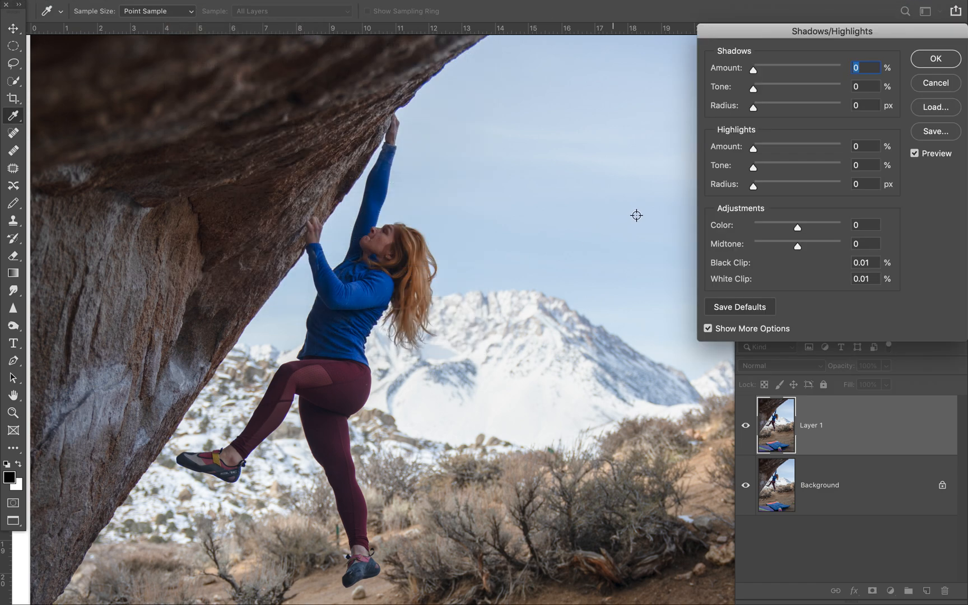
pyautogui.scroll(-2, 612, 209)
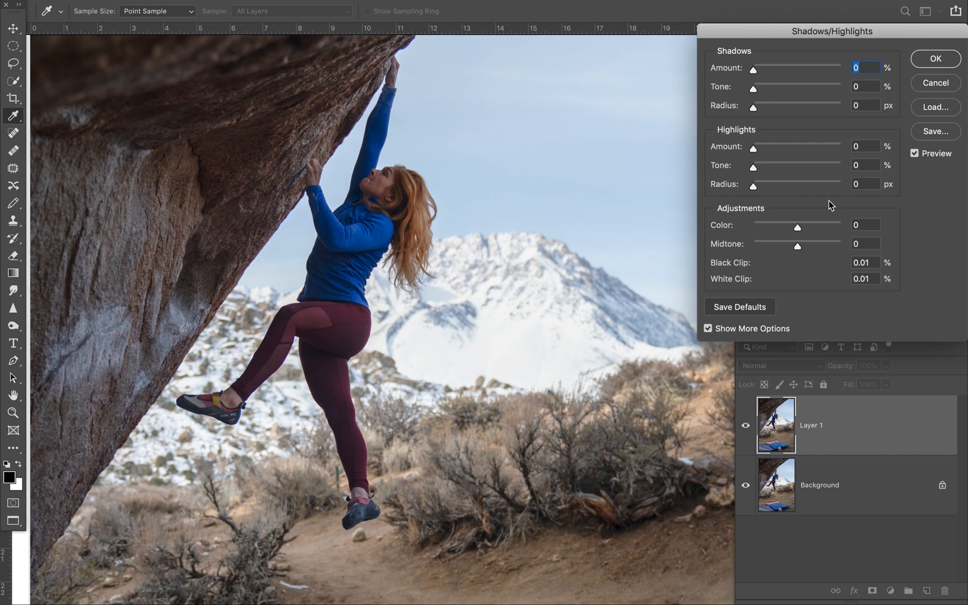
pyautogui.moveTo(754, 69)
pyautogui.mouseDown()
pyautogui.moveTo(810, 71)
pyautogui.moveTo(754, 77)
pyautogui.mouseUp()
pyautogui.moveTo(754, 76); pyautogui.dragTo(757, 74)
pyautogui.moveTo(755, 90)
pyautogui.mouseDown()
pyautogui.moveTo(806, 90)
pyautogui.moveTo(748, 97)
pyautogui.mouseUp()
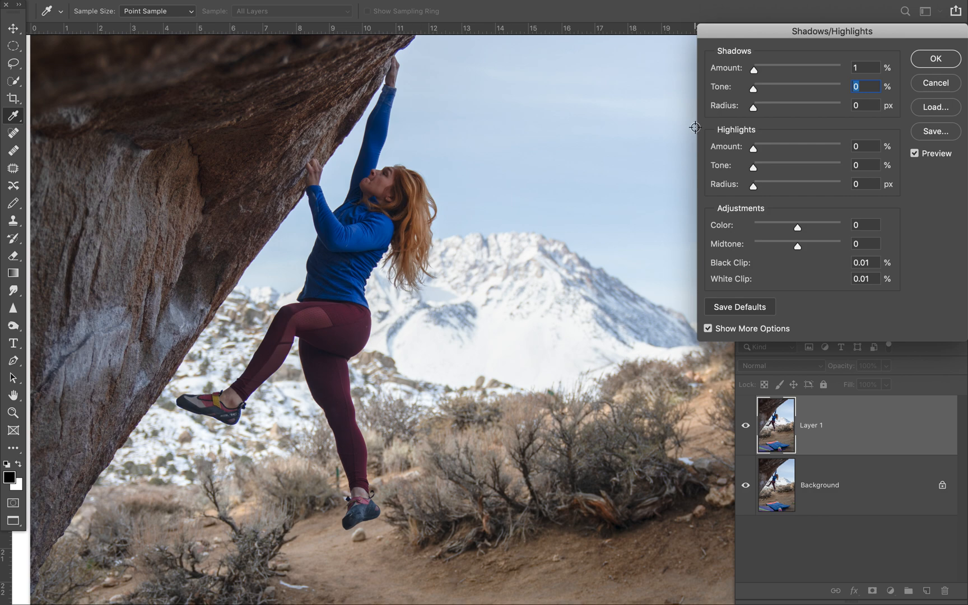
pyautogui.moveTo(754, 90)
pyautogui.mouseDown()
pyautogui.moveTo(783, 91)
pyautogui.moveTo(755, 93)
pyautogui.moveTo(771, 91)
pyautogui.mouseUp()
pyautogui.moveTo(755, 112); pyautogui.dragTo(769, 111)
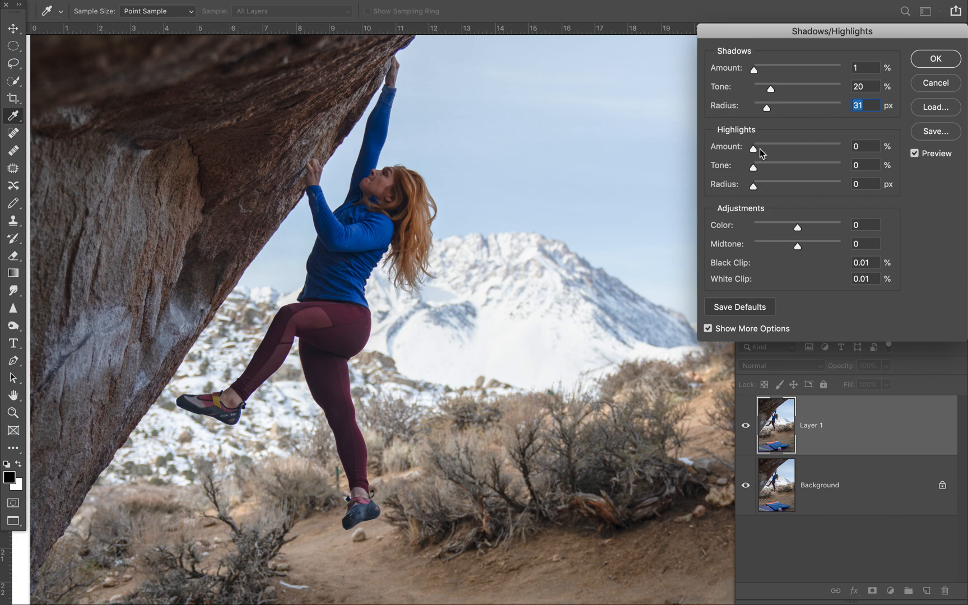
# - Set the Highlights to Amount 14%, Tone 12% and Radius 11 px, lower Midtone slightly, and apply the Shadows/Highlights adjustment
pyautogui.moveTo(754, 148); pyautogui.dragTo(759, 189)
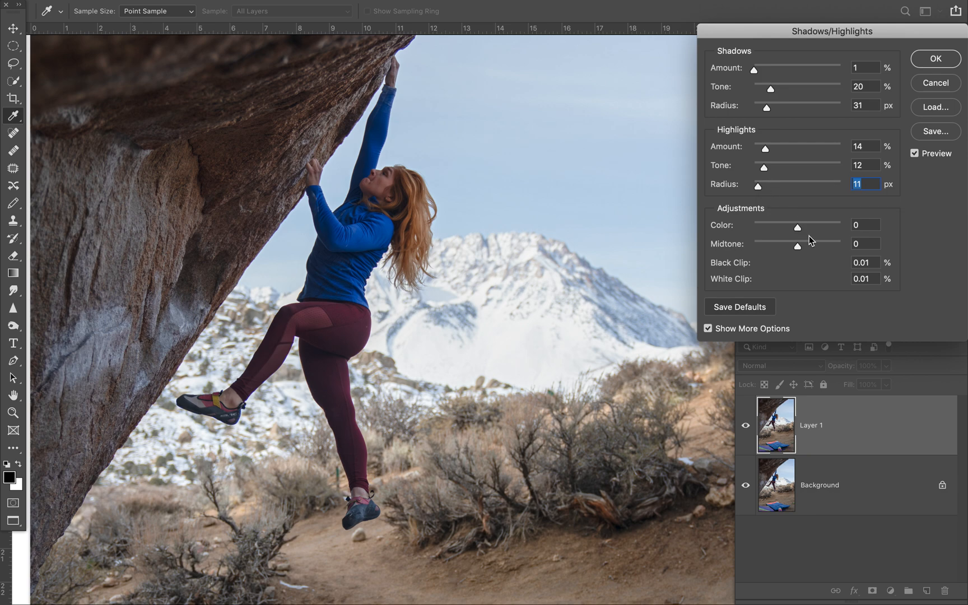
pyautogui.moveTo(798, 246)
pyautogui.mouseDown()
pyautogui.moveTo(789, 247)
pyautogui.moveTo(807, 247)
pyautogui.moveTo(782, 248)
pyautogui.moveTo(791, 253)
pyautogui.mouseUp()
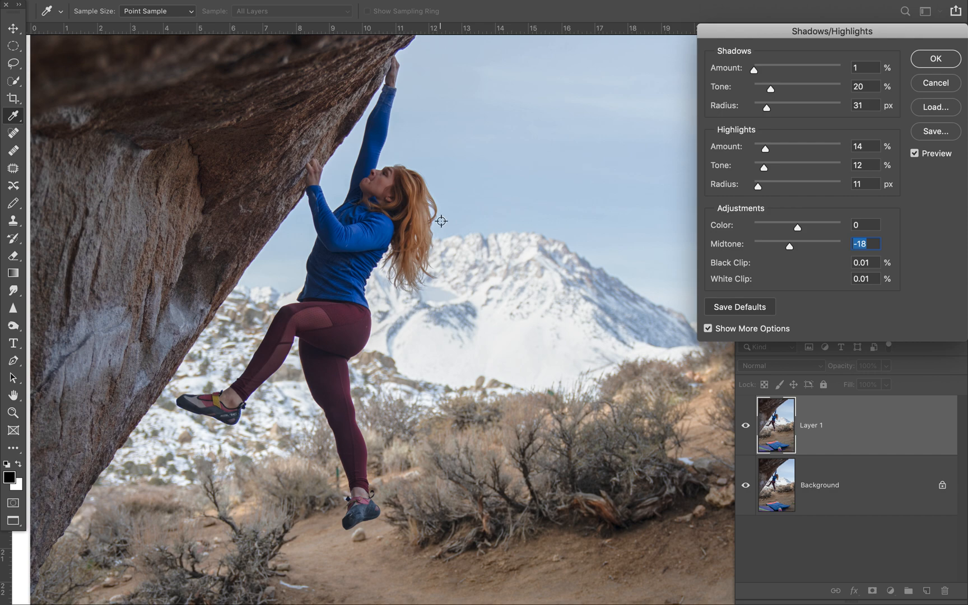
pyautogui.moveTo(790, 245); pyautogui.dragTo(793, 247)
pyautogui.click(936, 60)
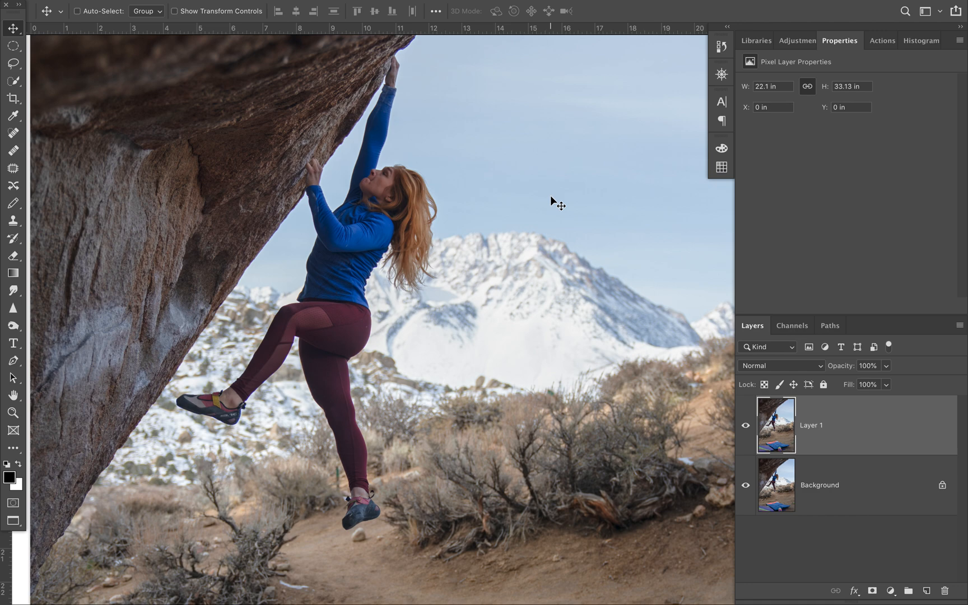
# - Add a Curves adjustment layer above Layer 1 and a Black & White adjustment layer on top of it
pyautogui.scroll(-3, 550, 195)
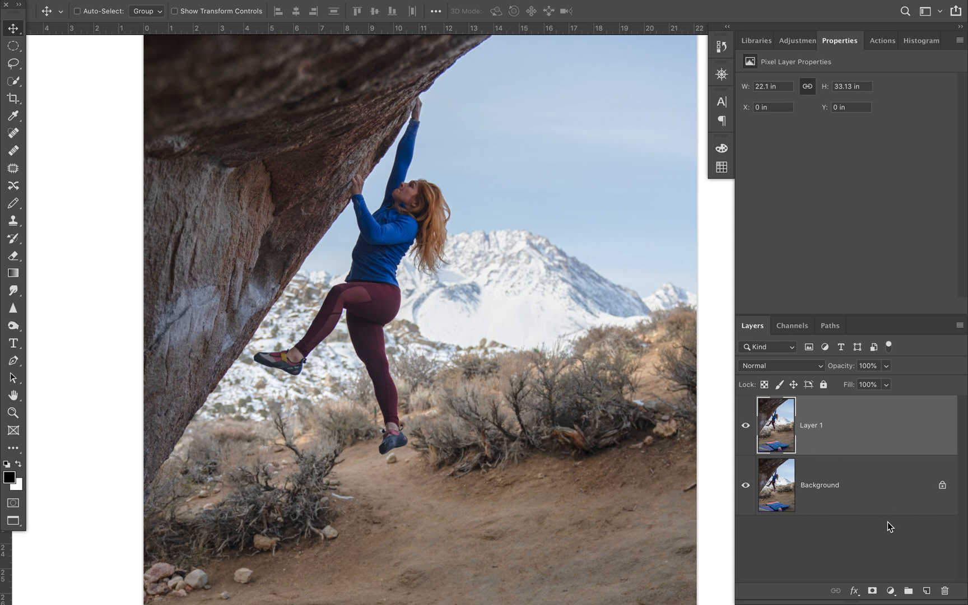
pyautogui.click(807, 44)
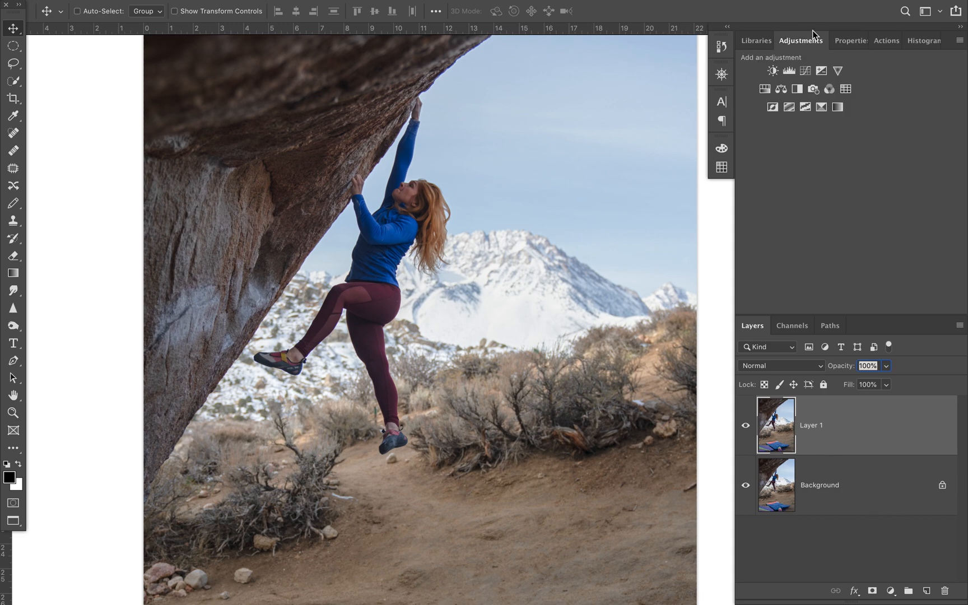
pyautogui.click(806, 71)
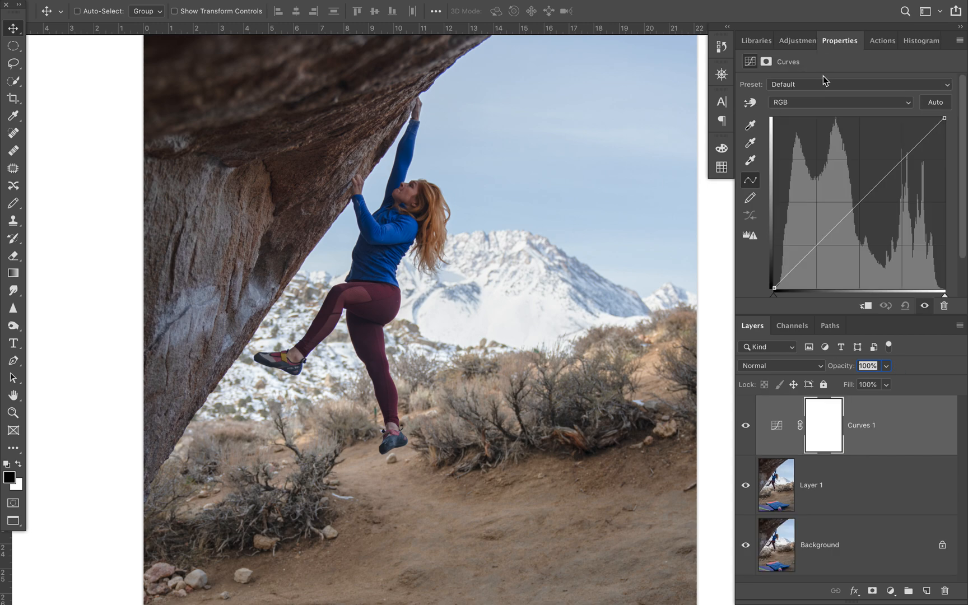
pyautogui.click(802, 46)
pyautogui.click(806, 90)
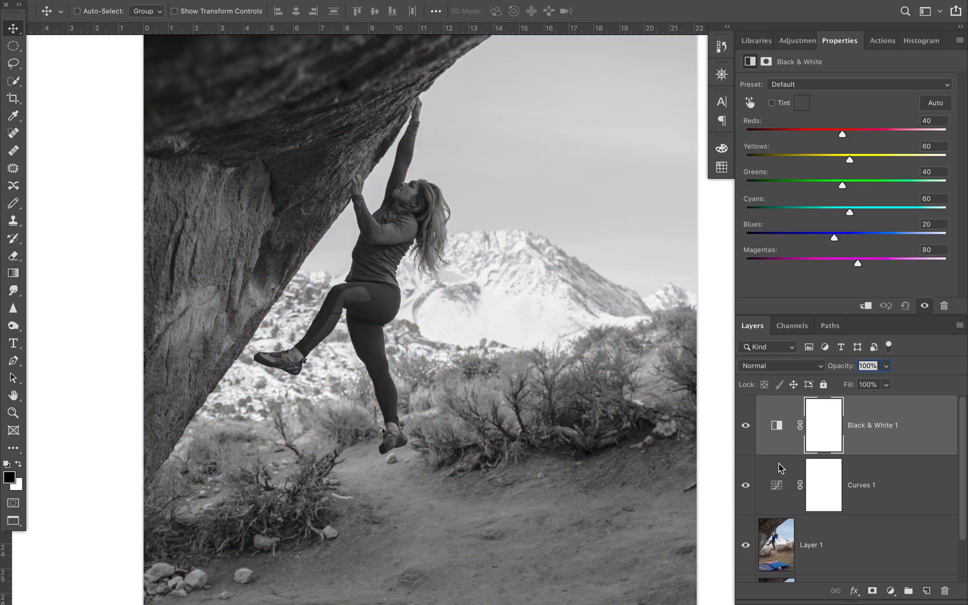
# - On the Curves layer, refresh the histogram and use on-image adjustment around the climber to lift the midtones and slightly darken the shadows
pyautogui.click(779, 489)
pyautogui.scroll(2, 439, 375)
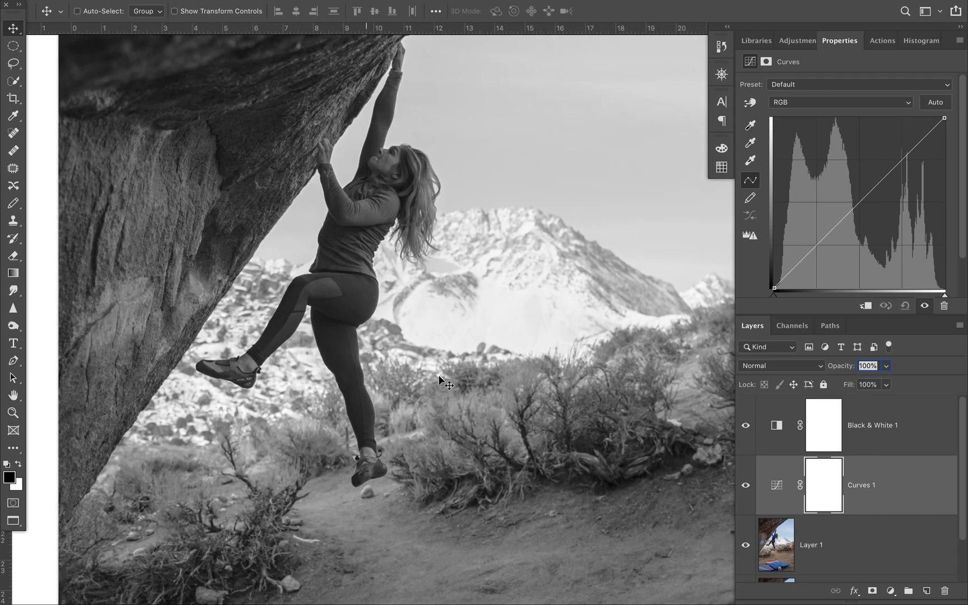
pyautogui.click(750, 103)
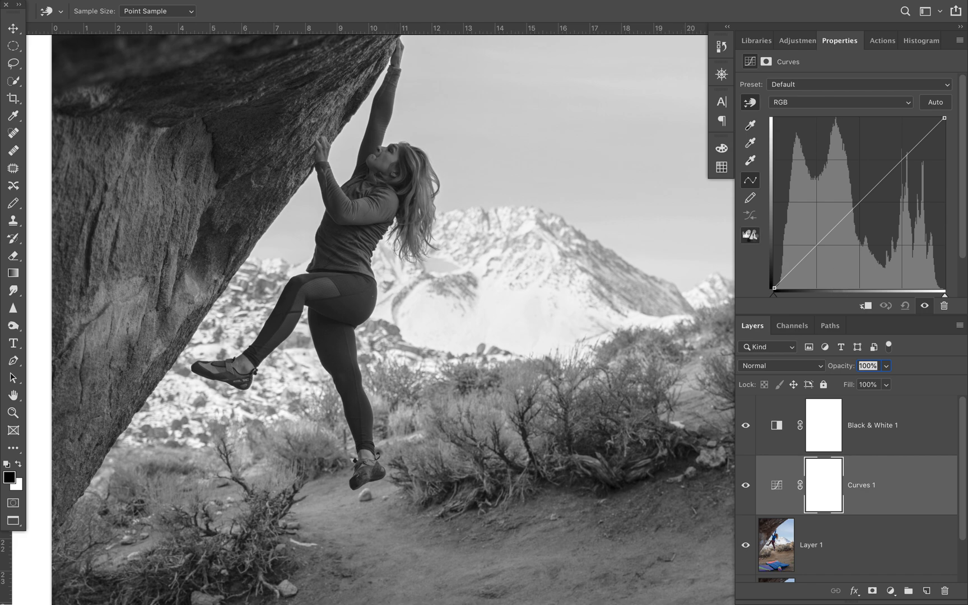
pyautogui.click(751, 235)
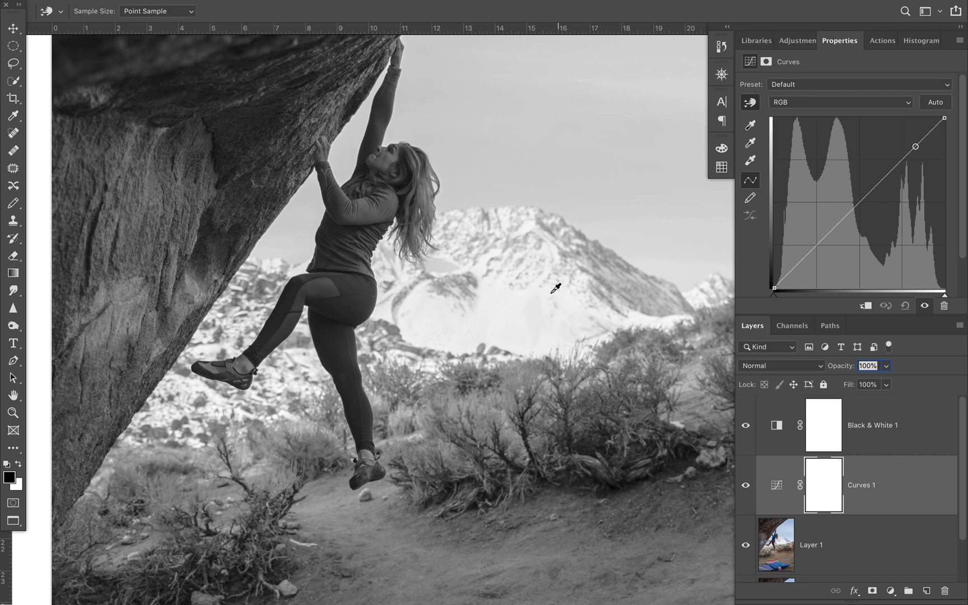
pyautogui.moveTo(397, 152); pyautogui.dragTo(375, 173)
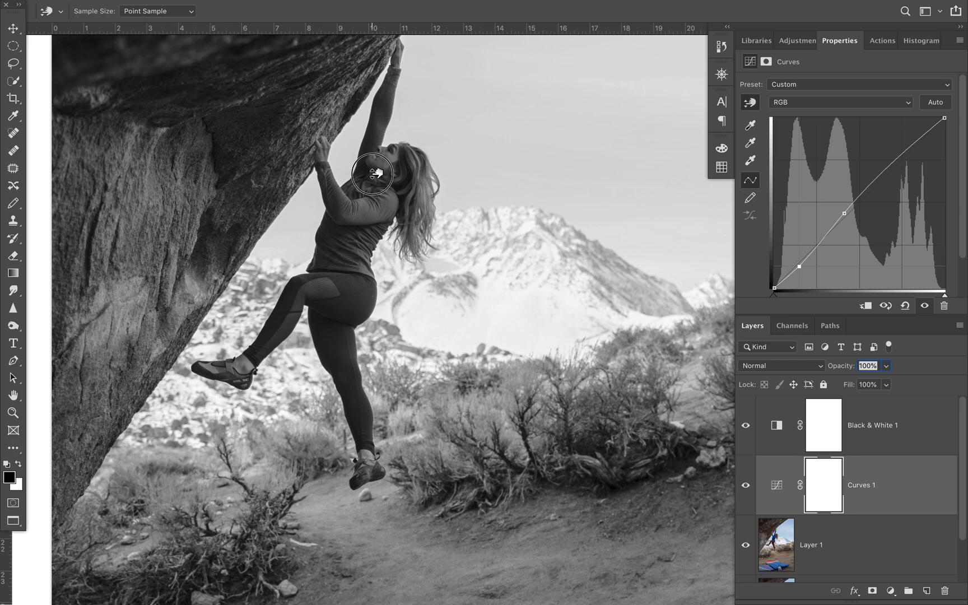
pyautogui.moveTo(375, 175); pyautogui.dragTo(399, 190)
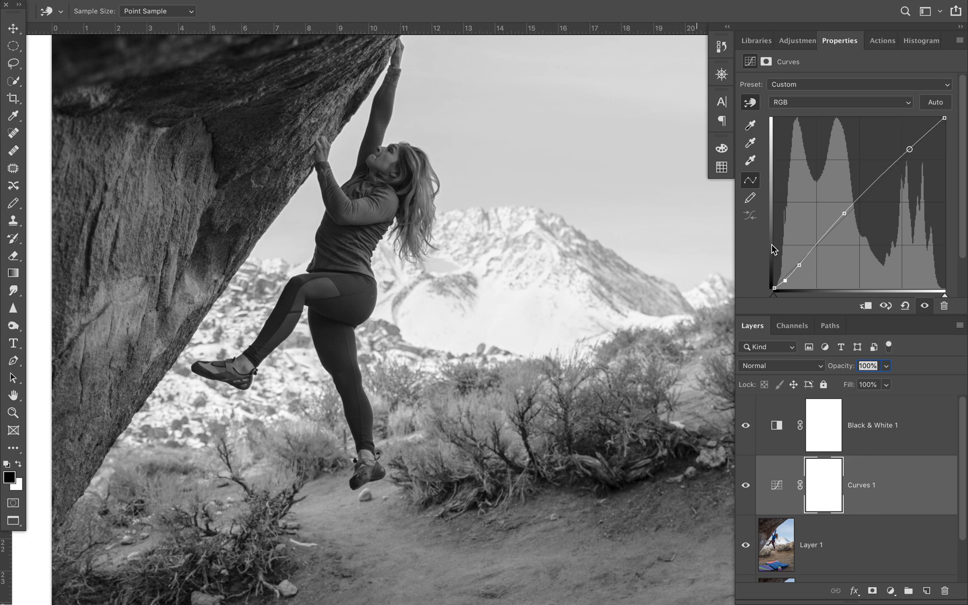
# - Move the curve's midtone point toward the darker tones and add a point between it and the shadow point to brighten the lower midtones
pyautogui.moveTo(847, 213); pyautogui.dragTo(829, 226)
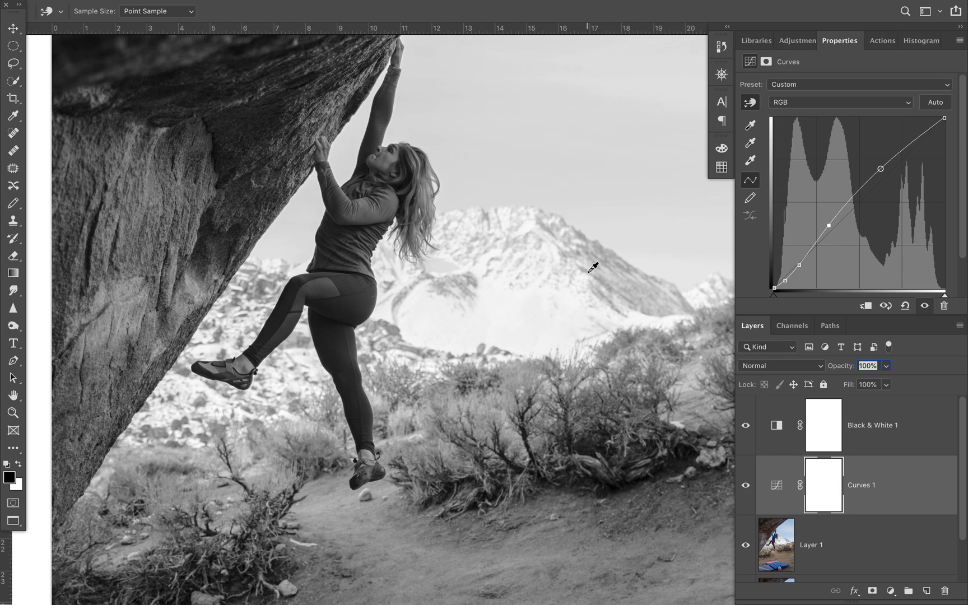
pyautogui.press('super+minus')
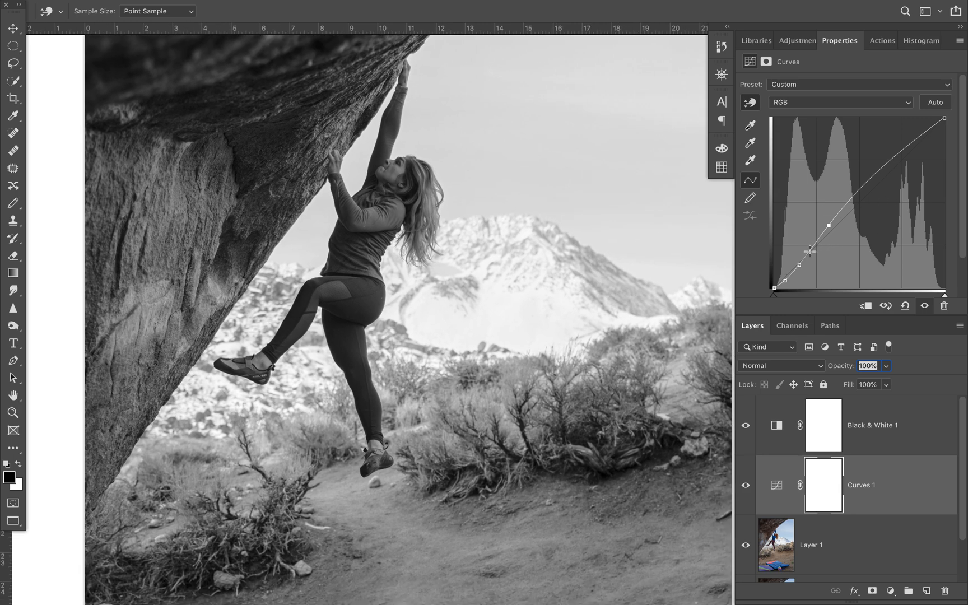
pyautogui.moveTo(799, 266); pyautogui.dragTo(829, 225)
pyautogui.scroll(-3, 638, 260)
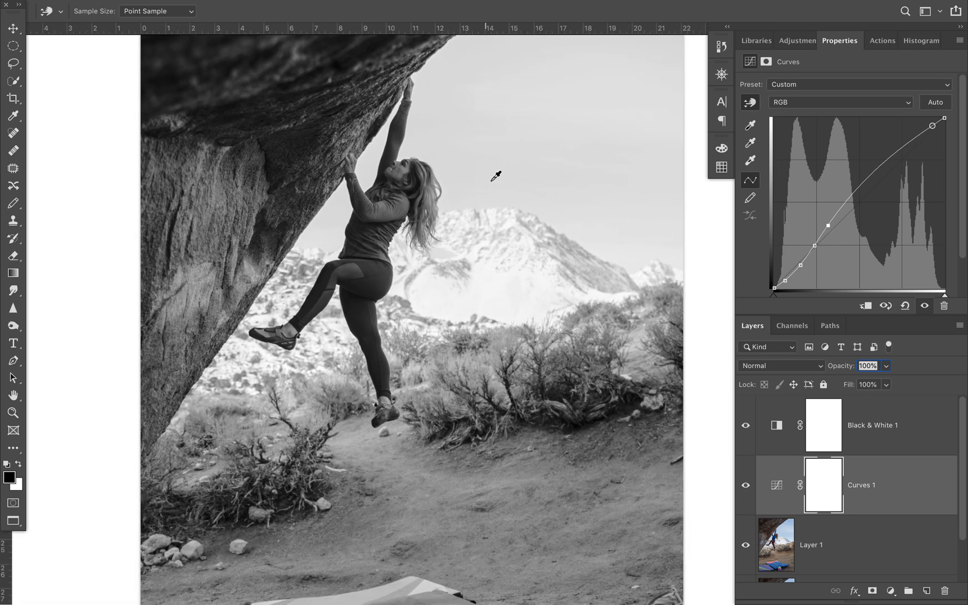
# - Add and fine-tune three points in the upper half of the curve to brighten the upper midtones and highlights
pyautogui.moveTo(500, 183)
pyautogui.mouseDown()
pyautogui.moveTo(503, 197)
pyautogui.moveTo(504, 187)
pyautogui.mouseUp()
pyautogui.click(862, 185)
pyautogui.moveTo(862, 185); pyautogui.dragTo(862, 182)
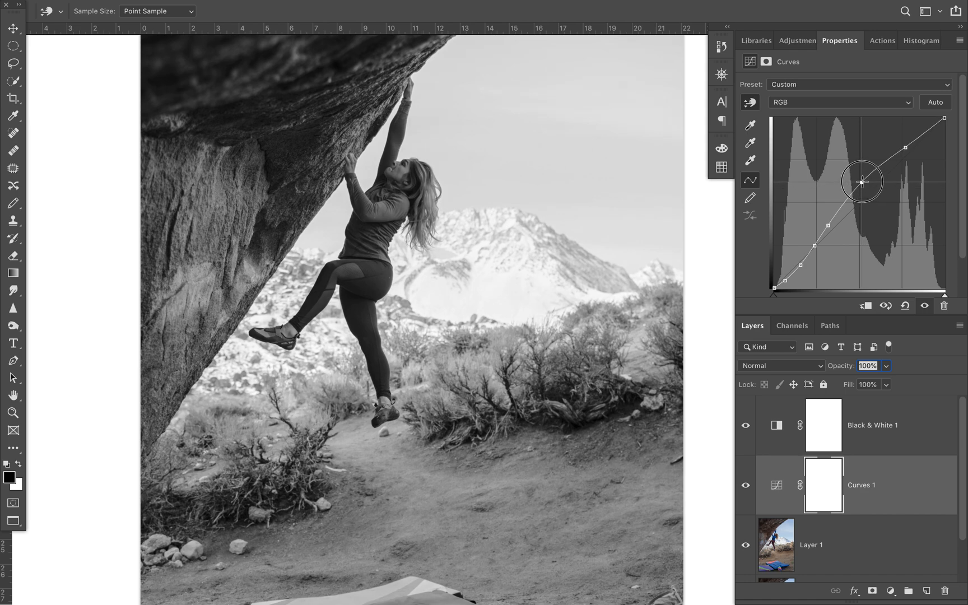
pyautogui.moveTo(905, 147); pyautogui.dragTo(902, 145)
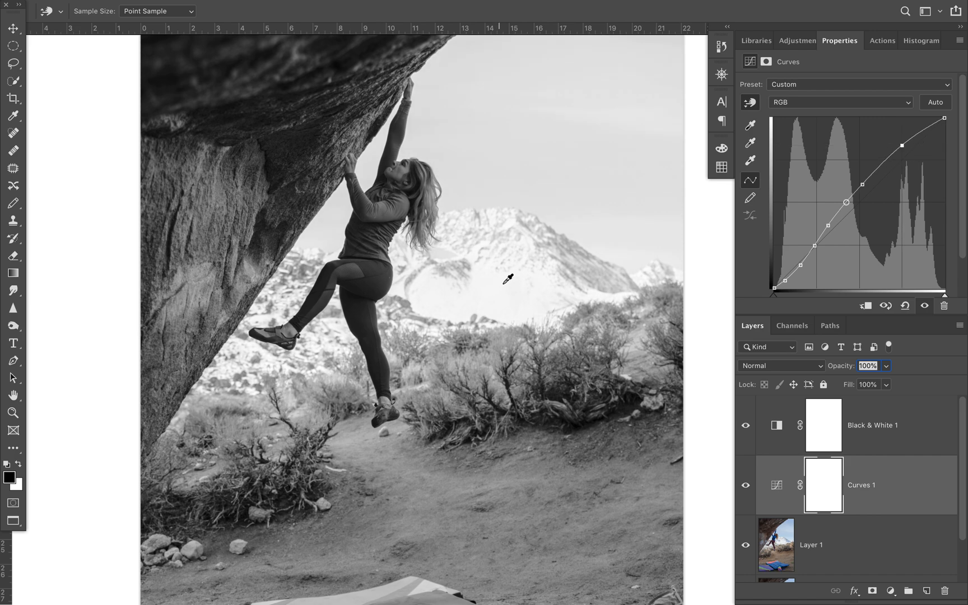
pyautogui.click(923, 130)
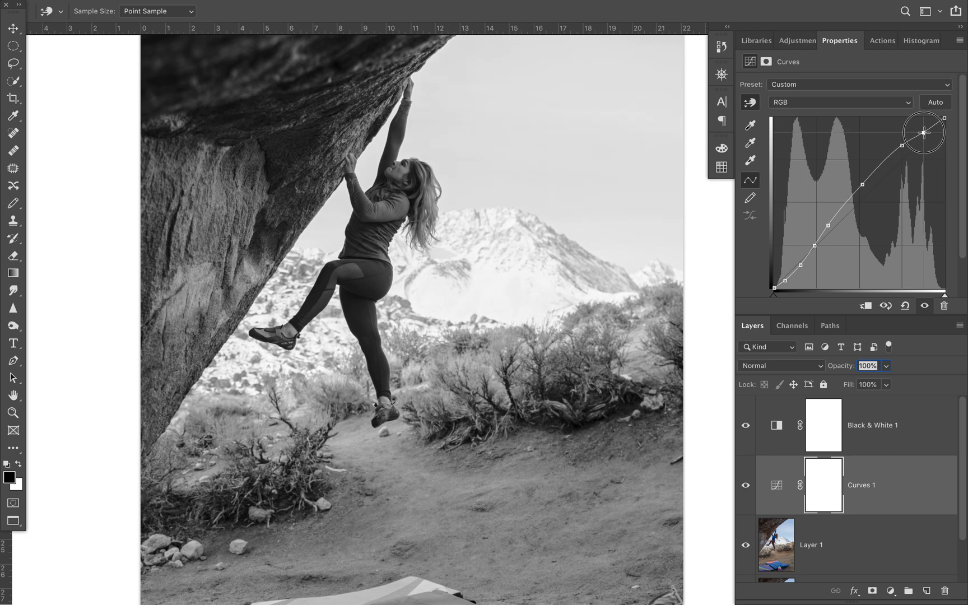
pyautogui.moveTo(924, 129); pyautogui.dragTo(903, 146)
pyautogui.click(901, 145)
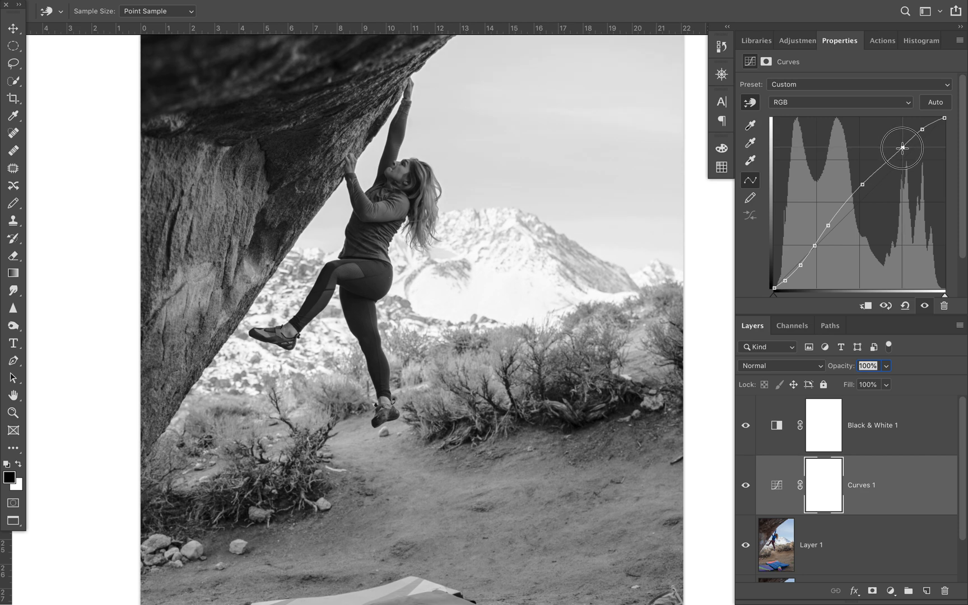
pyautogui.click(861, 185)
pyautogui.moveTo(862, 185); pyautogui.dragTo(860, 186)
# - Hide the Black & White layer and toggle the Curves layer's visibility to compare the color photo before and after
pyautogui.click(745, 427)
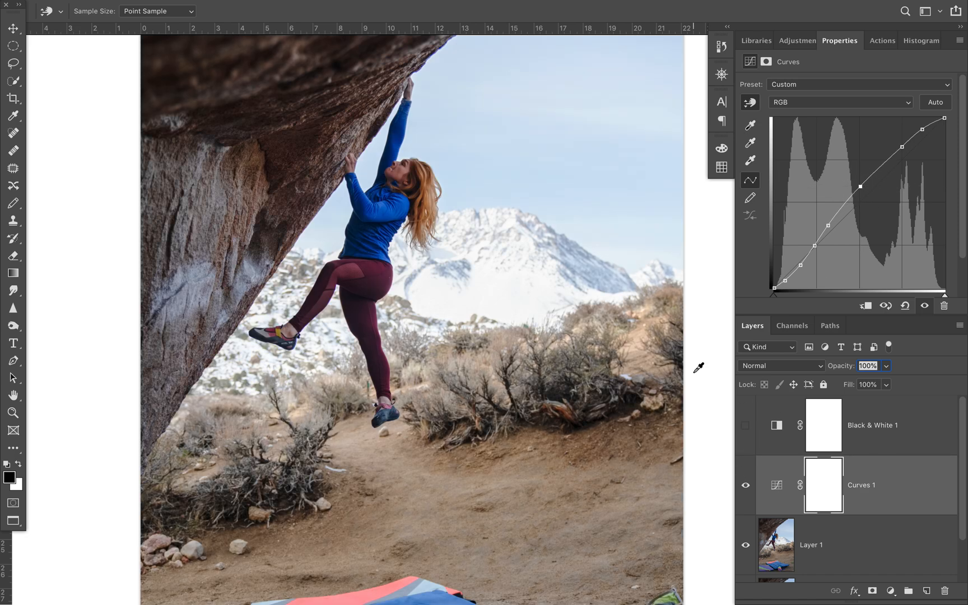
pyautogui.scroll(-3, 696, 370)
pyautogui.click(746, 487)
pyautogui.click(746, 488)
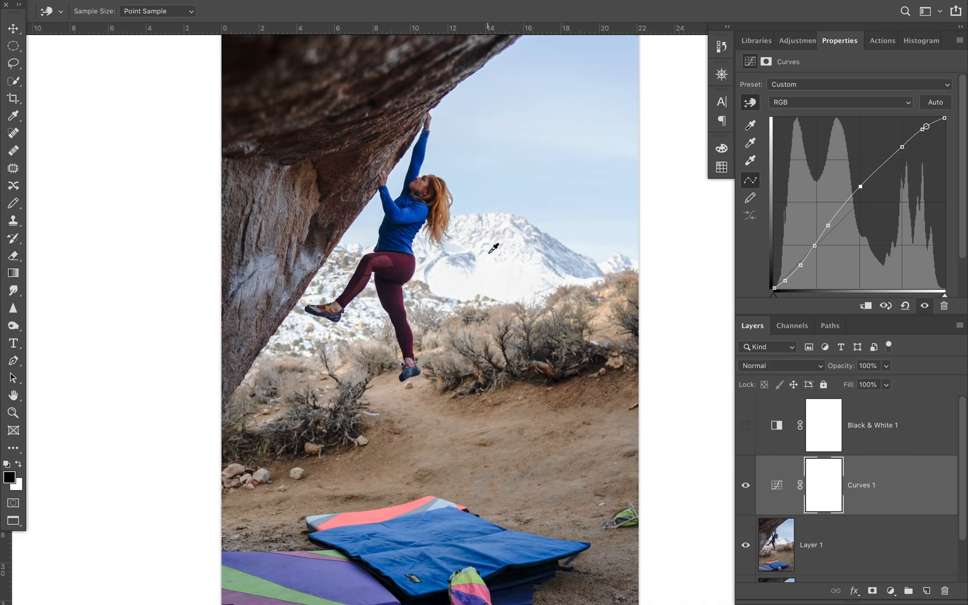
pyautogui.scroll(3, 493, 248)
pyautogui.click(746, 485)
pyautogui.click(746, 483)
pyautogui.click(747, 482)
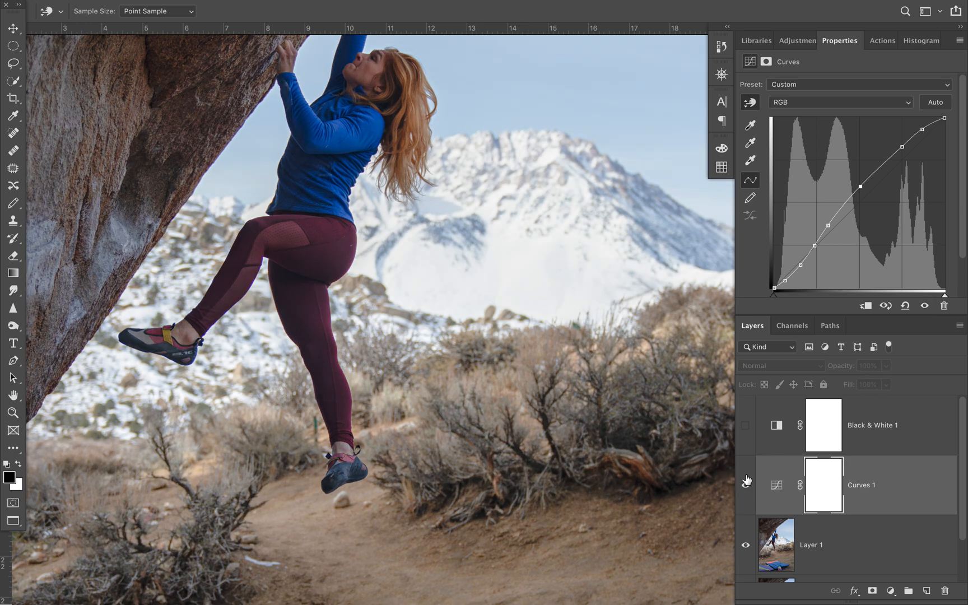
pyautogui.click(746, 481)
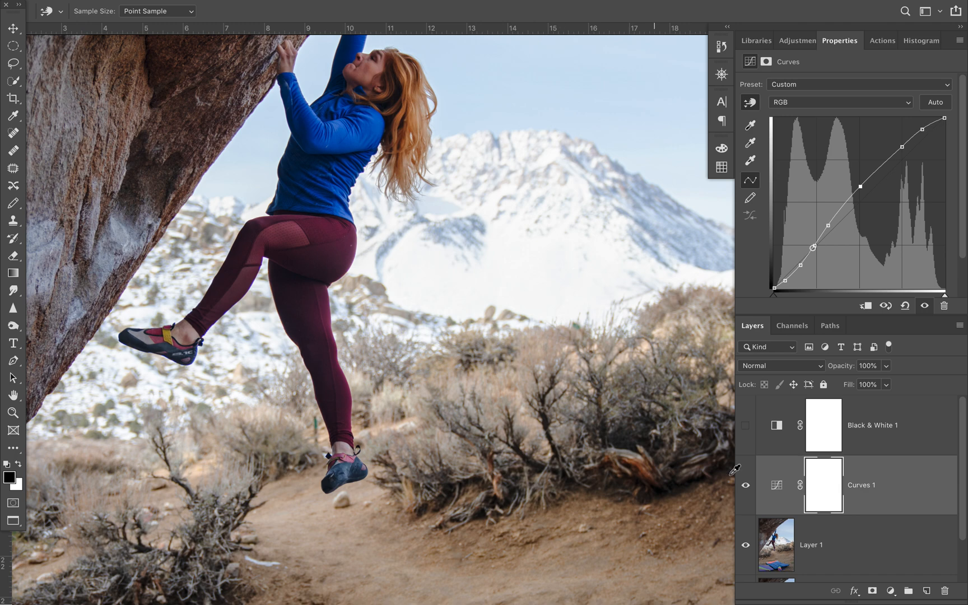
pyautogui.click(746, 485)
pyautogui.click(746, 487)
pyautogui.click(745, 490)
pyautogui.click(745, 490)
# - Reduce the Curves layer's opacity to 89% and compare the photo with and without it
pyautogui.press('super+minus')
pyautogui.click(887, 366)
pyautogui.moveTo(889, 386); pyautogui.dragTo(804, 398)
pyautogui.moveTo(842, 393); pyautogui.dragTo(881, 393)
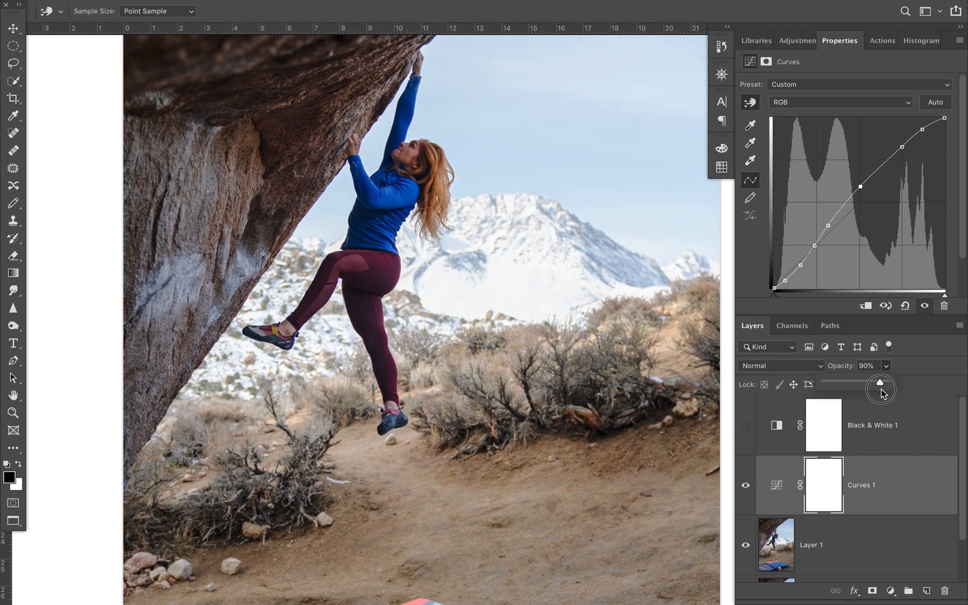
pyautogui.moveTo(881, 393); pyautogui.dragTo(880, 393)
pyautogui.click(746, 486)
pyautogui.click(745, 486)
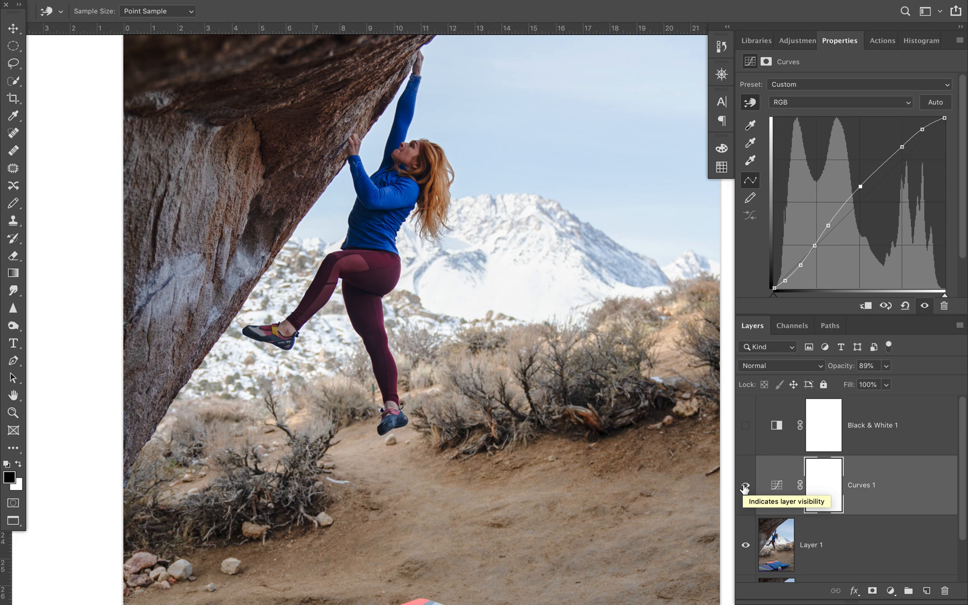
# - Duplicate Layer 1 beneath the Curves adjustment layer
pyautogui.scroll(-5, 568, 344)
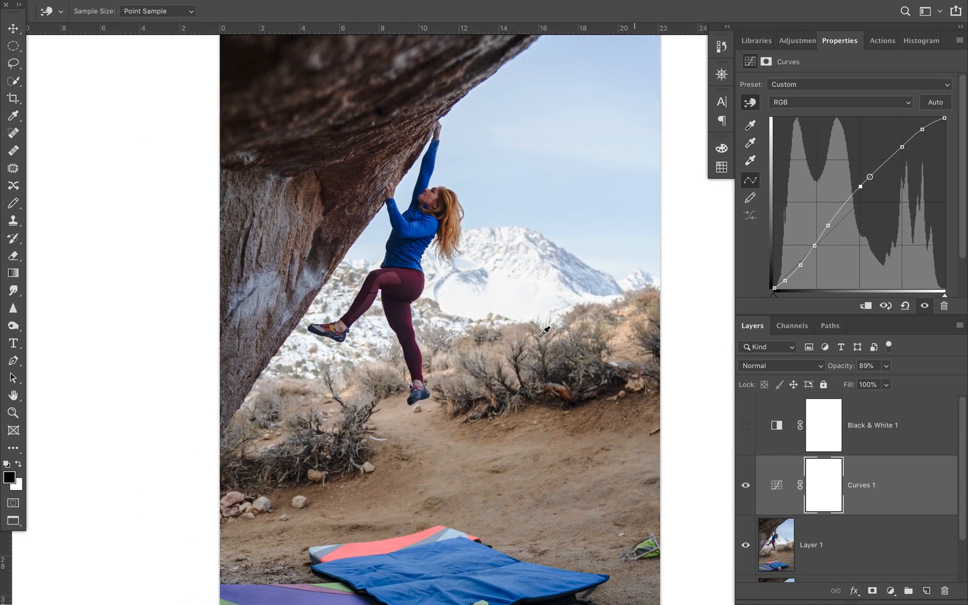
pyautogui.scroll(-2, 544, 332)
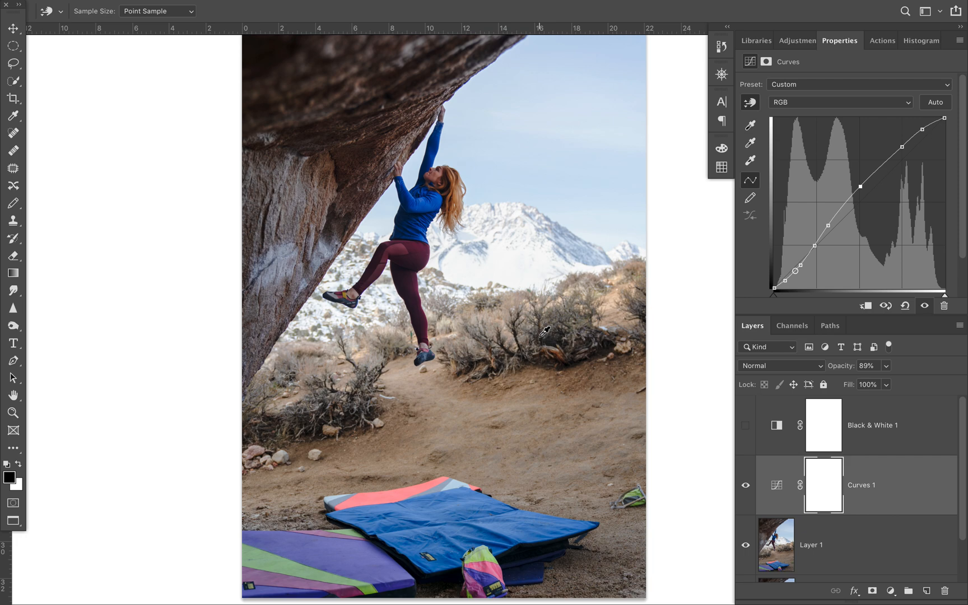
pyautogui.scroll(-3, 799, 425)
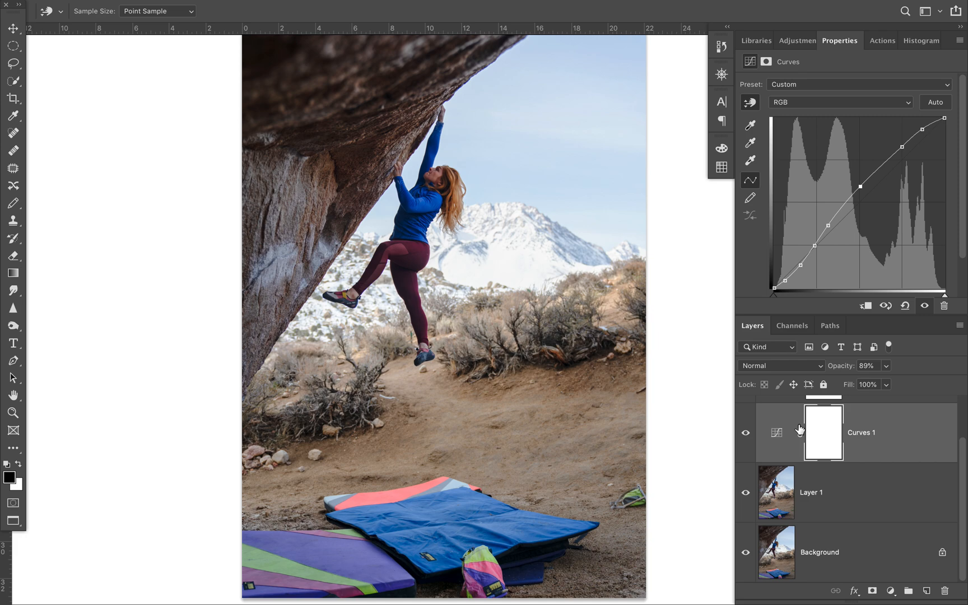
pyautogui.click(784, 489)
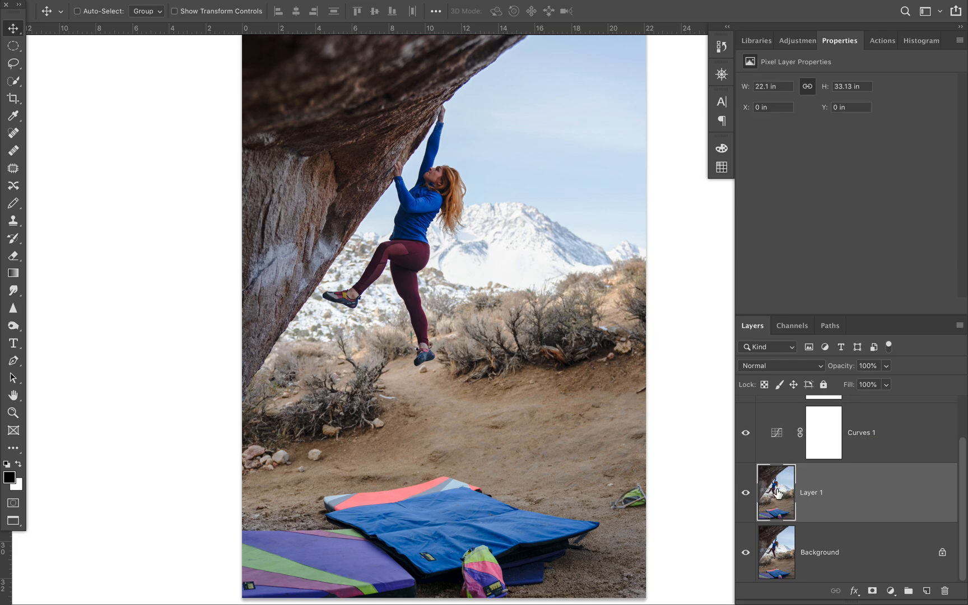
pyautogui.hotkey('ctrl', 'j')
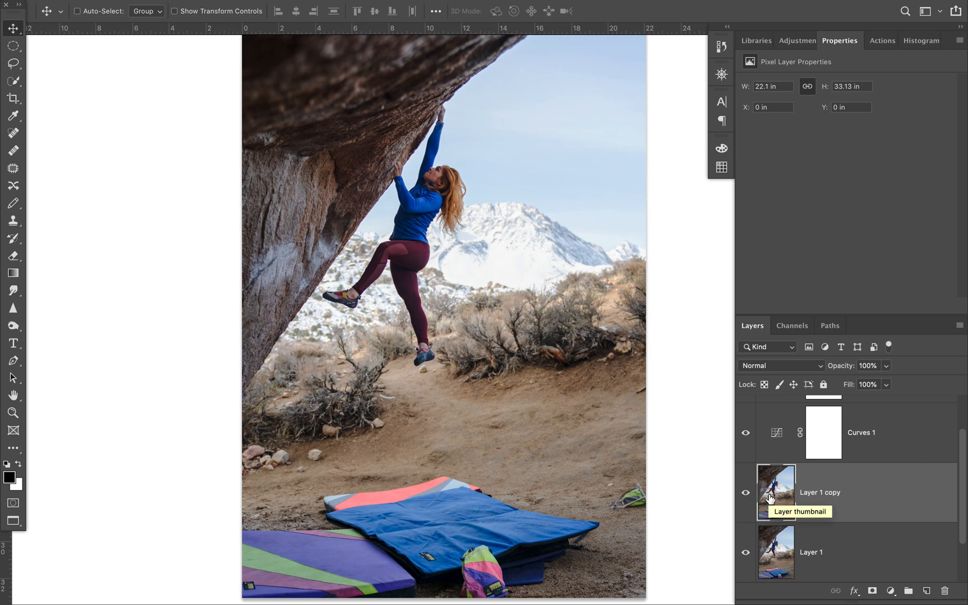
# - Activate the Dodge tool for Layer 1 copy and set its range to Shadows
pyautogui.press('o')
pyautogui.rightClick(17, 330)
pyautogui.click(65, 321)
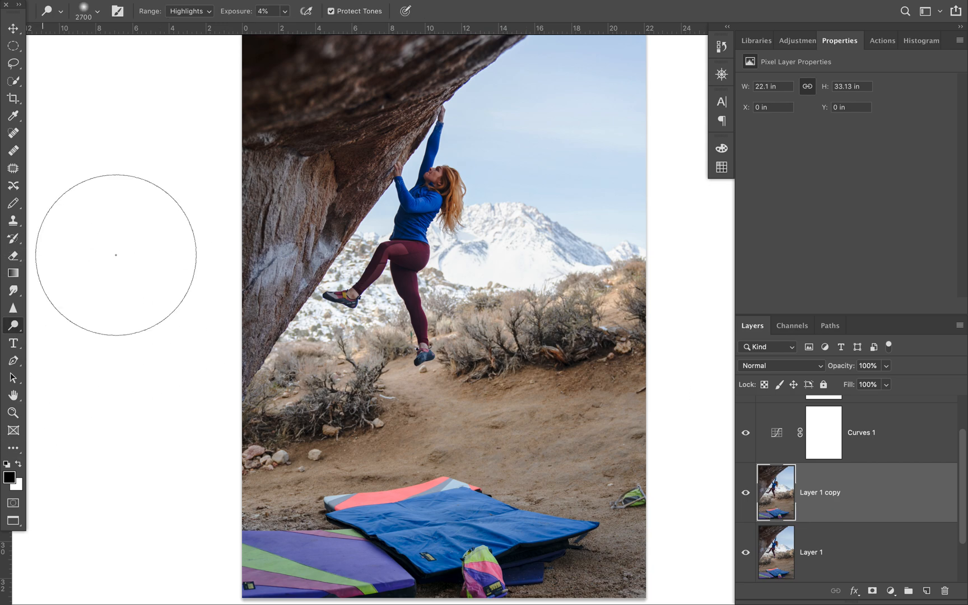
pyautogui.click(202, 9)
pyautogui.click(202, 26)
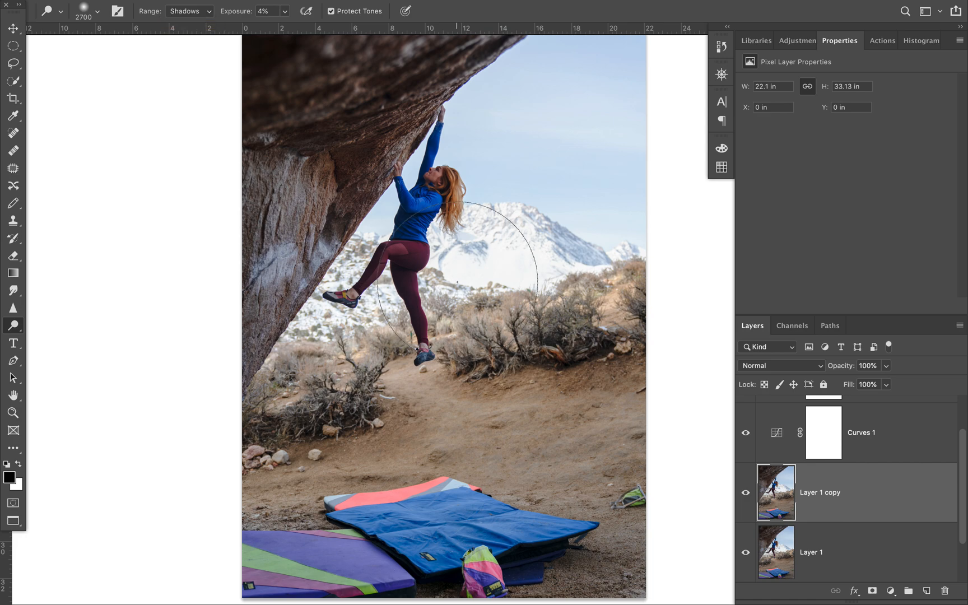
# - Dodge the shadows on the climber's blue sweater and leggings using a brush of about 700 px
pyautogui.scroll(1, 457, 281)
pyautogui.scroll(3, 457, 282)
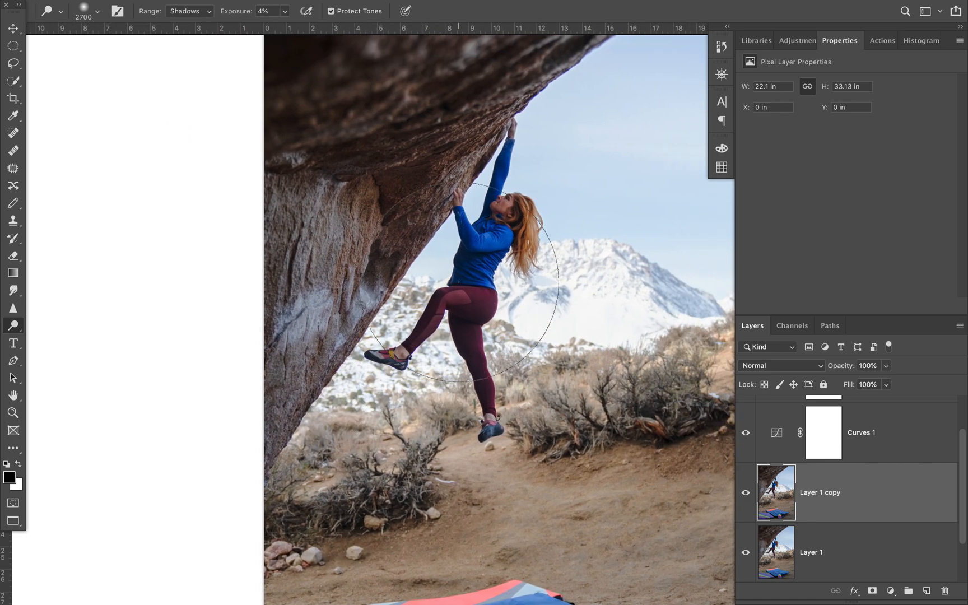
pyautogui.press('[')
pyautogui.press('[')
pyautogui.press('[')
pyautogui.press('[')
pyautogui.press('[')
pyautogui.press('[')
pyautogui.press('[')
pyautogui.press('[')
pyautogui.press('[')
pyautogui.press('[')
pyautogui.press('[')
pyautogui.press('[')
pyautogui.press('[')
pyautogui.press('[')
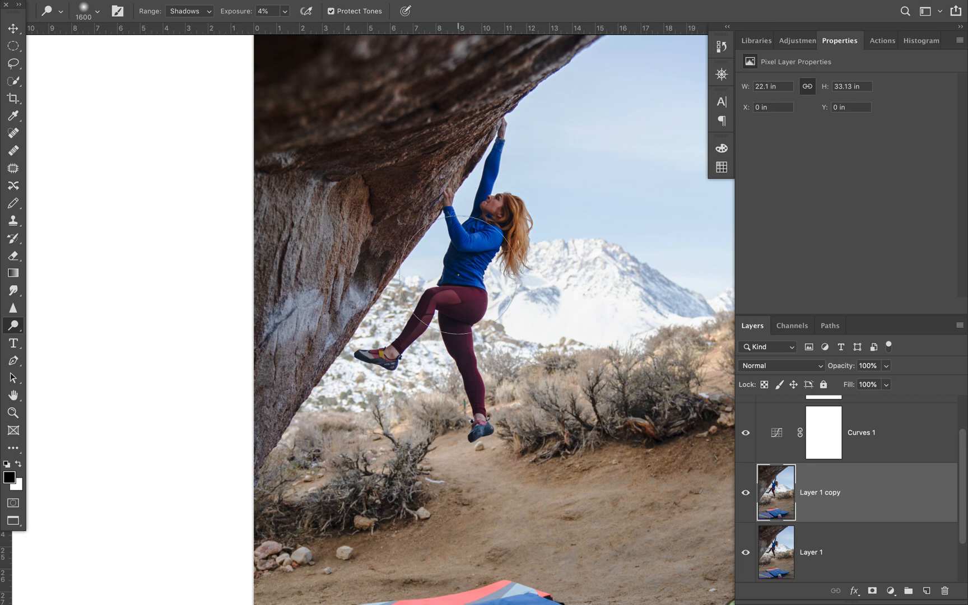
pyautogui.press('[')
pyautogui.press('[')
pyautogui.press('[')
pyautogui.press('[')
pyautogui.press('[')
pyautogui.press('[')
pyautogui.moveTo(499, 213)
pyautogui.mouseDown()
pyautogui.moveTo(510, 201)
pyautogui.moveTo(480, 211)
pyautogui.moveTo(511, 215)
pyautogui.moveTo(486, 149)
pyautogui.moveTo(473, 212)
pyautogui.moveTo(458, 225)
pyautogui.moveTo(492, 259)
pyautogui.mouseUp()
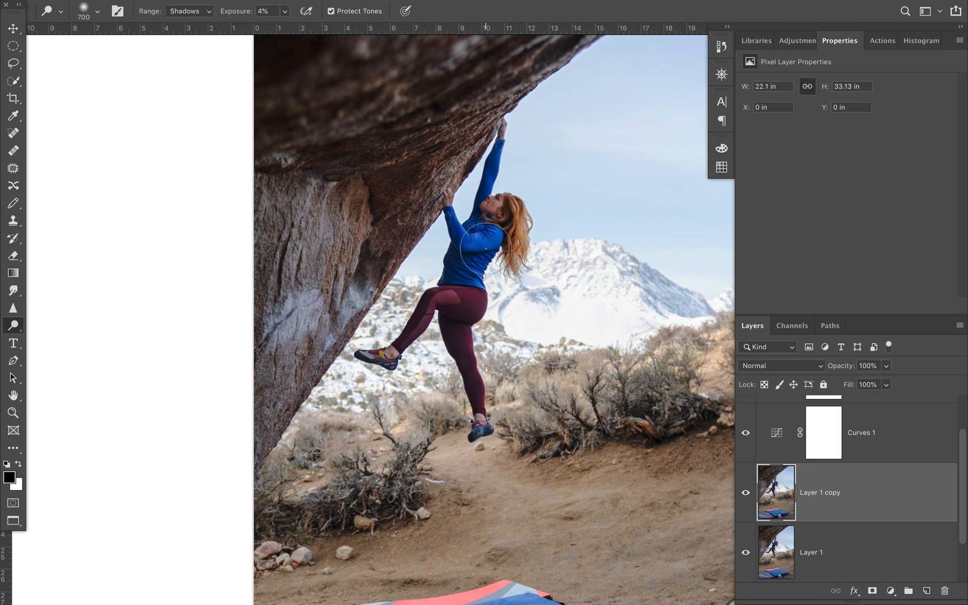
pyautogui.moveTo(485, 248)
pyautogui.mouseDown()
pyautogui.moveTo(457, 275)
pyautogui.moveTo(473, 297)
pyautogui.moveTo(475, 454)
pyautogui.mouseUp()
pyautogui.moveTo(448, 324)
pyautogui.mouseDown()
pyautogui.moveTo(448, 303)
pyautogui.moveTo(386, 359)
pyautogui.moveTo(381, 330)
pyautogui.moveTo(351, 297)
pyautogui.mouseUp()
# - Dodge the shadows along the rock face and overhang beside the climber with a 1000 px brush
pyautogui.press(']')
pyautogui.press(']')
pyautogui.press(']')
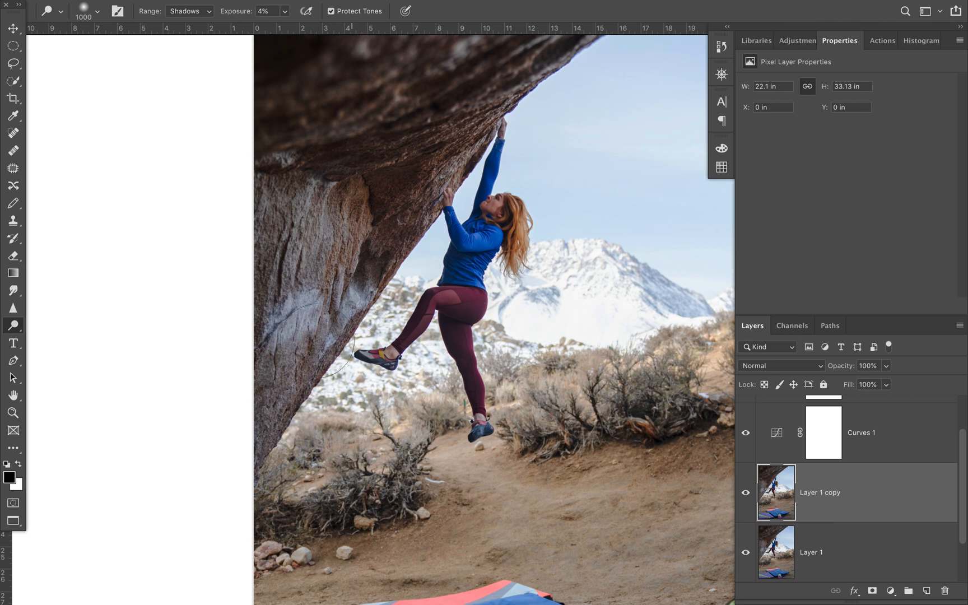
pyautogui.moveTo(391, 214)
pyautogui.mouseDown()
pyautogui.moveTo(404, 182)
pyautogui.moveTo(438, 190)
pyautogui.moveTo(470, 142)
pyautogui.moveTo(392, 149)
pyautogui.moveTo(487, 68)
pyautogui.mouseUp()
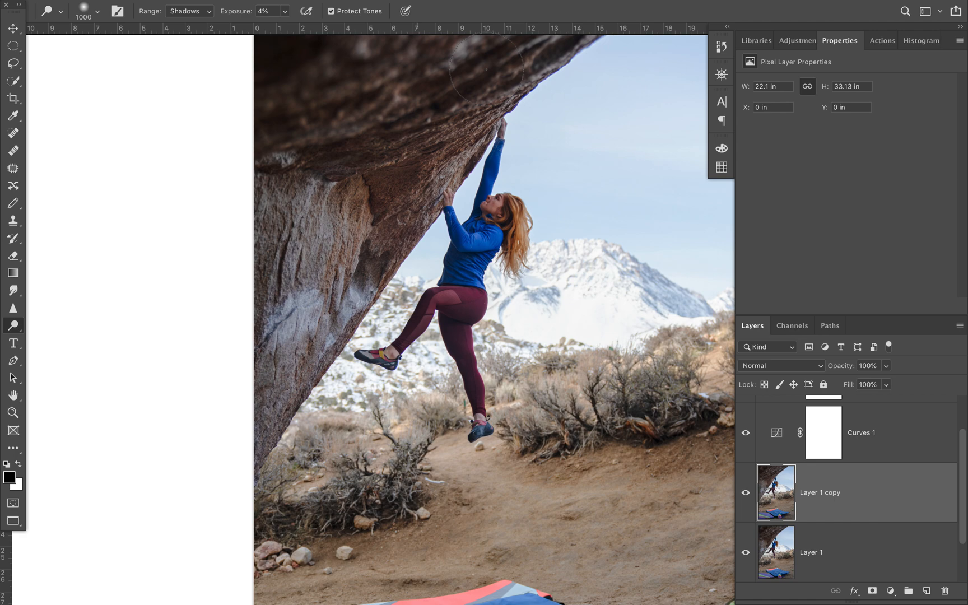
pyautogui.scroll(-3, 450, 137)
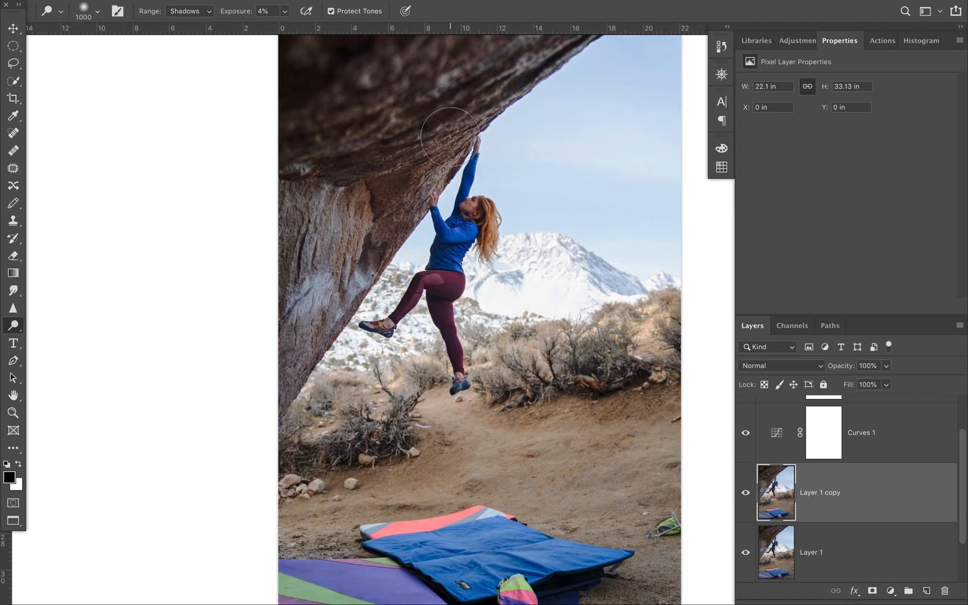
# - Toggle Layer 1 copy's visibility to compare the photo before and after dodging the shadows
pyautogui.click(746, 494)
pyautogui.click(745, 494)
pyautogui.scroll(-2, 455, 326)
pyautogui.scroll(-2, 455, 325)
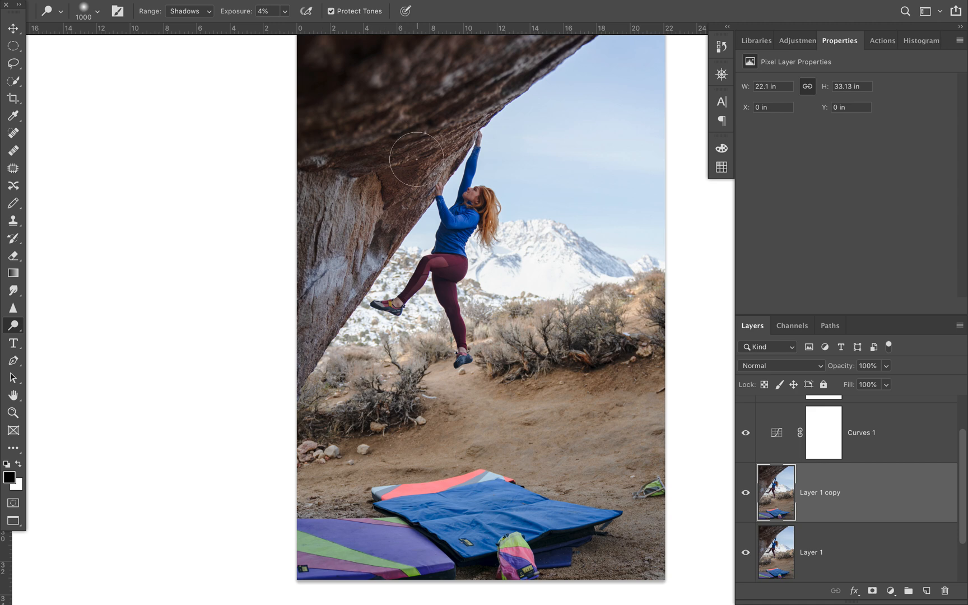
# - Change the dodging range to Midtones and brighten the climber's arms with a small brush of about 125 px
pyautogui.click(187, 12)
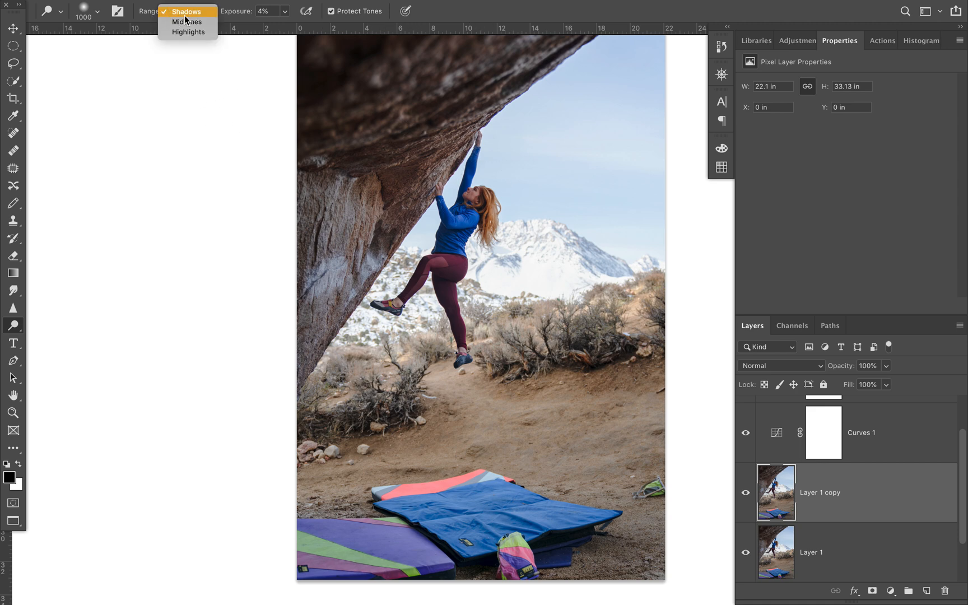
pyautogui.click(187, 22)
pyautogui.press('[')
pyautogui.press('[')
pyautogui.press('[')
pyautogui.press('[')
pyautogui.press('[')
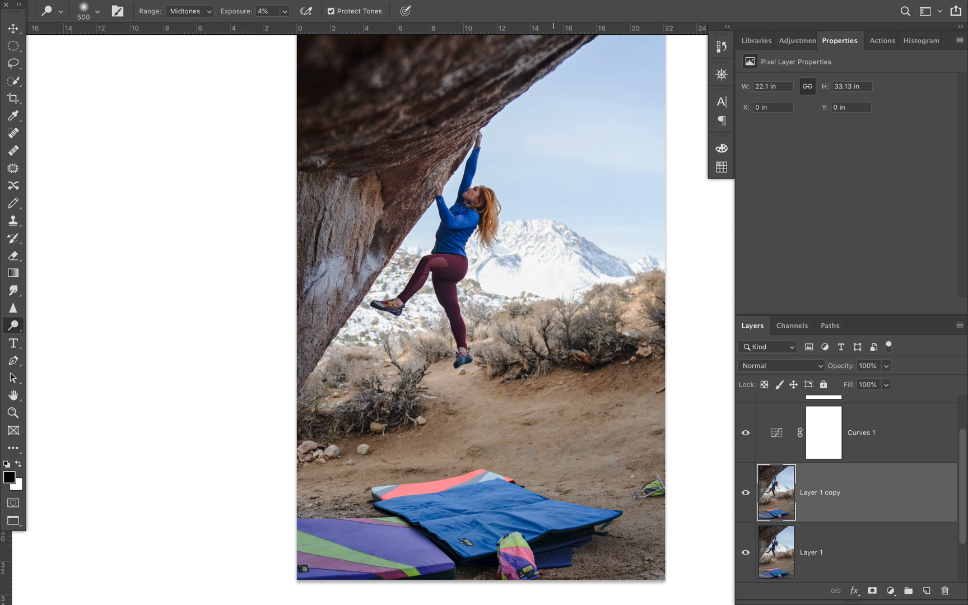
pyautogui.press(']')
pyautogui.press(']')
pyautogui.press(']')
pyautogui.press(']')
pyautogui.press('[')
pyautogui.press('[')
pyautogui.press('[')
pyautogui.press('[')
pyautogui.moveTo(475, 154)
pyautogui.mouseDown()
pyautogui.moveTo(479, 140)
pyautogui.moveTo(471, 173)
pyautogui.mouseUp()
pyautogui.scroll(5, 468, 194)
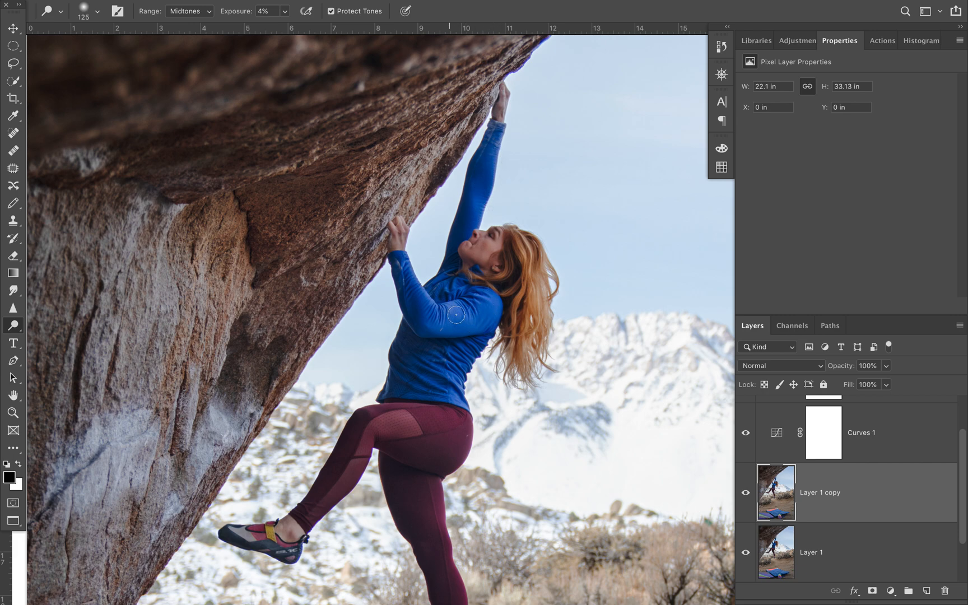
pyautogui.moveTo(415, 276)
pyautogui.mouseDown()
pyautogui.moveTo(394, 235)
pyautogui.moveTo(403, 231)
pyautogui.moveTo(427, 305)
pyautogui.mouseUp()
# - Enlarge the Dodge brush to 1000 px
pyautogui.press(']')
pyautogui.press(']')
pyautogui.press(']')
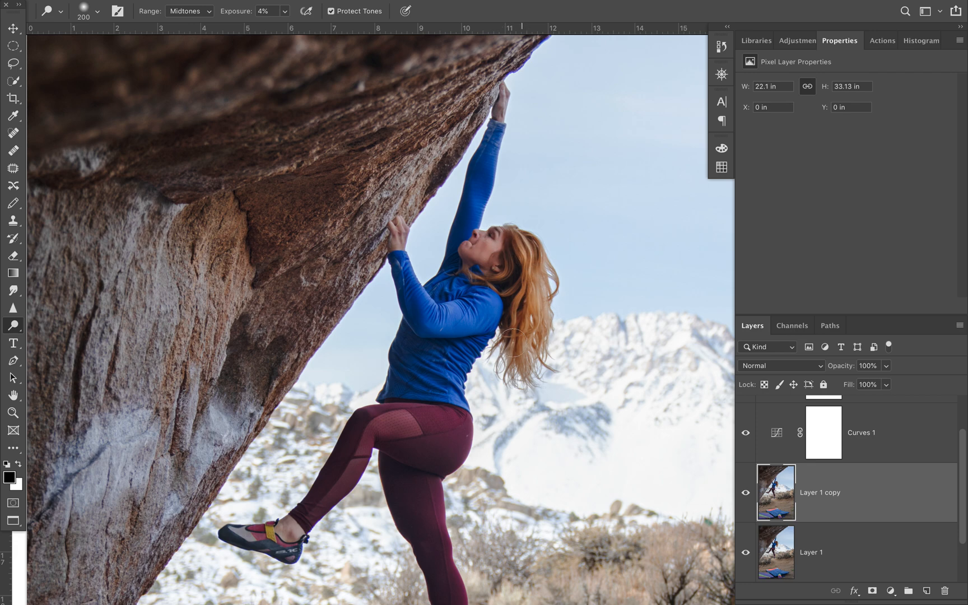
pyautogui.press(']')
pyautogui.scroll(-5, 524, 354)
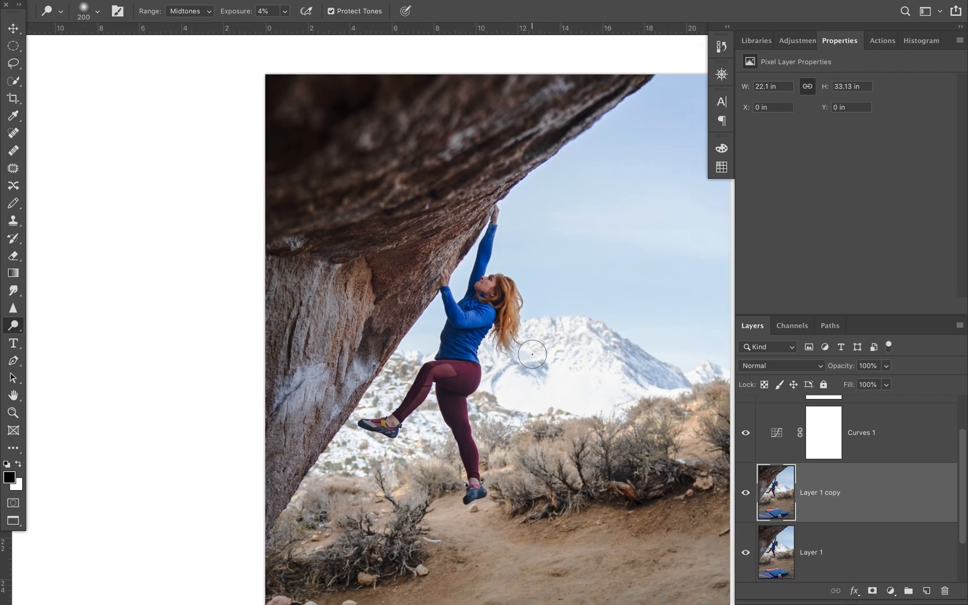
pyautogui.press(']')
pyautogui.press(']')
pyautogui.press(']')
pyautogui.press(']')
pyautogui.press(']')
pyautogui.press(']')
pyautogui.press(']')
pyautogui.press(']')
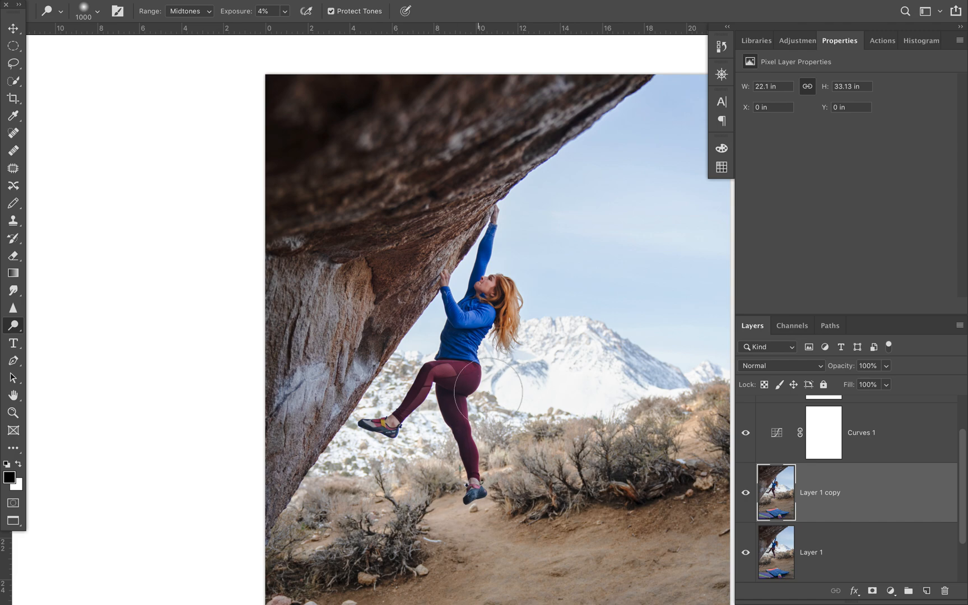
# - Dodge the midtones along the climber's legs down to the feet with a 175 px brush
pyautogui.scroll(-5, 506, 307)
pyautogui.scroll(5, 506, 308)
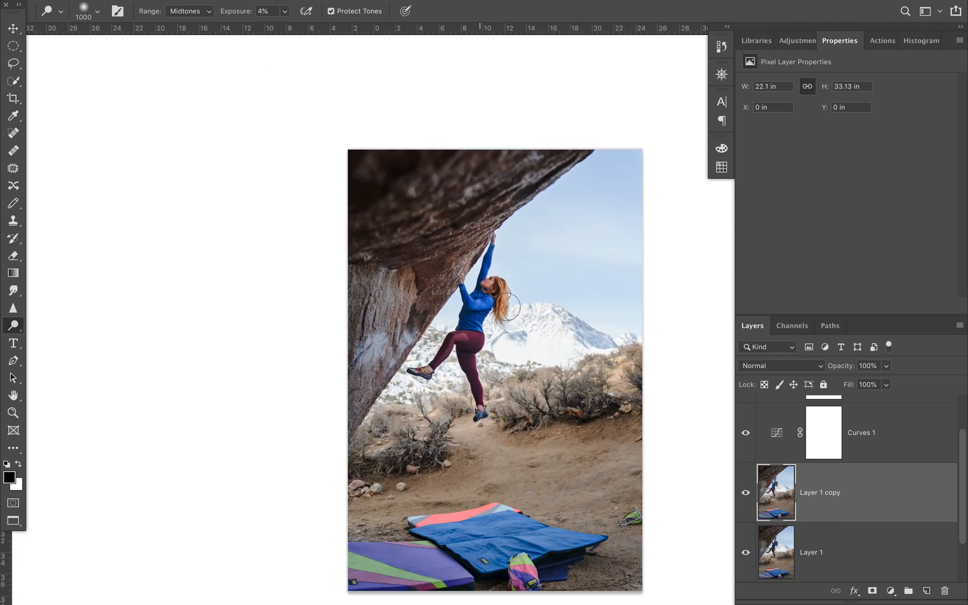
pyautogui.scroll(-3, 506, 307)
pyautogui.hscroll(2, 506, 307)
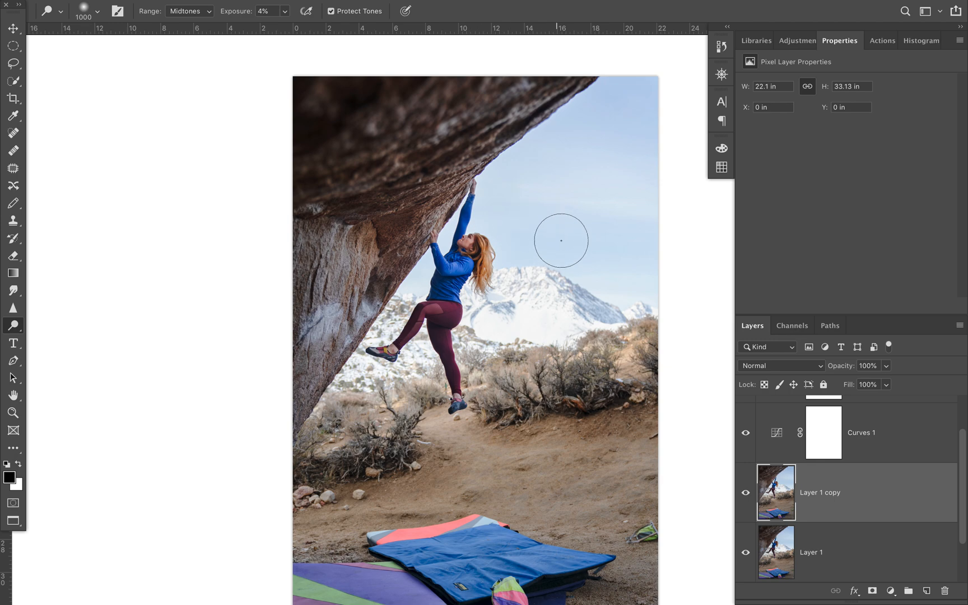
pyautogui.scroll(3, 554, 237)
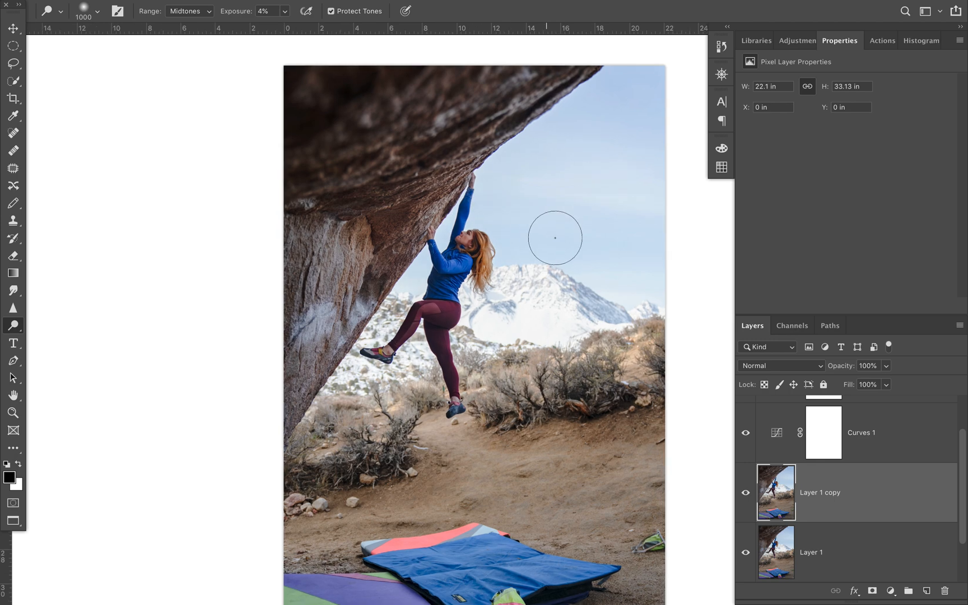
pyautogui.hscroll(-2, 550, 242)
pyautogui.scroll(1, 550, 243)
pyautogui.scroll(2, 550, 242)
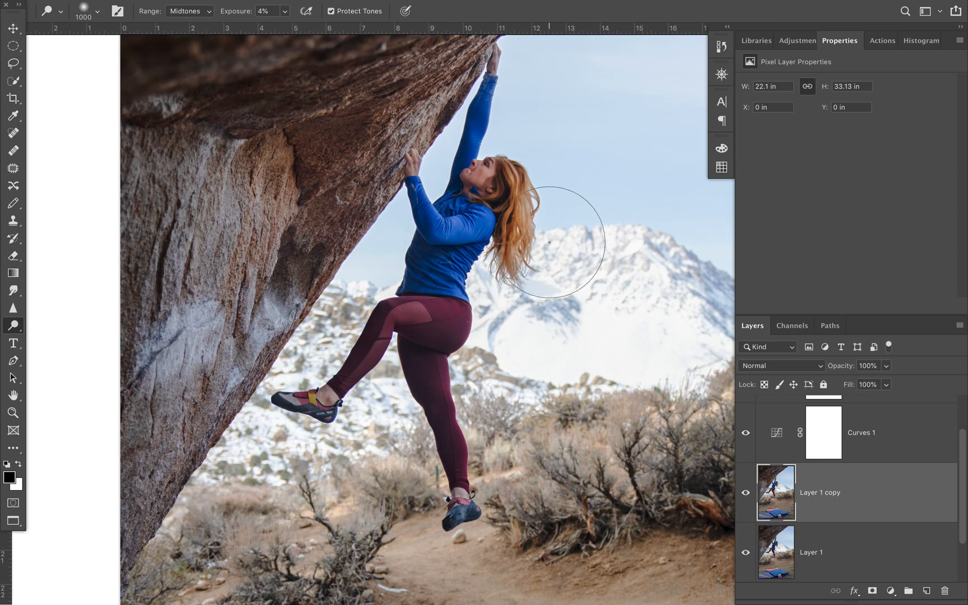
pyautogui.press('[')
pyautogui.press('[')
pyautogui.press('[')
pyautogui.press('[')
pyautogui.press('[')
pyautogui.press('[')
pyautogui.press(']')
pyautogui.press(']')
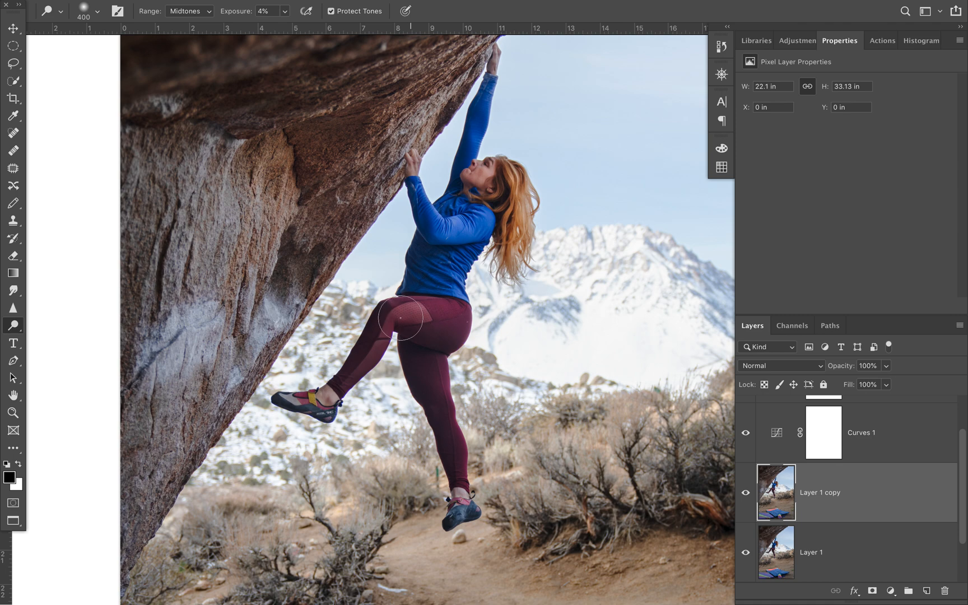
pyautogui.press('[')
pyautogui.press('[')
pyautogui.press('[')
pyautogui.press('[')
pyautogui.moveTo(351, 373)
pyautogui.mouseDown()
pyautogui.moveTo(317, 405)
pyautogui.moveTo(326, 398)
pyautogui.moveTo(288, 400)
pyautogui.moveTo(351, 411)
pyautogui.moveTo(362, 385)
pyautogui.moveTo(331, 404)
pyautogui.moveTo(336, 389)
pyautogui.moveTo(388, 326)
pyautogui.moveTo(445, 391)
pyautogui.moveTo(446, 359)
pyautogui.moveTo(462, 483)
pyautogui.moveTo(453, 525)
pyautogui.moveTo(478, 496)
pyautogui.moveTo(472, 512)
pyautogui.moveTo(462, 494)
pyautogui.mouseUp()
pyautogui.press('super+minus')
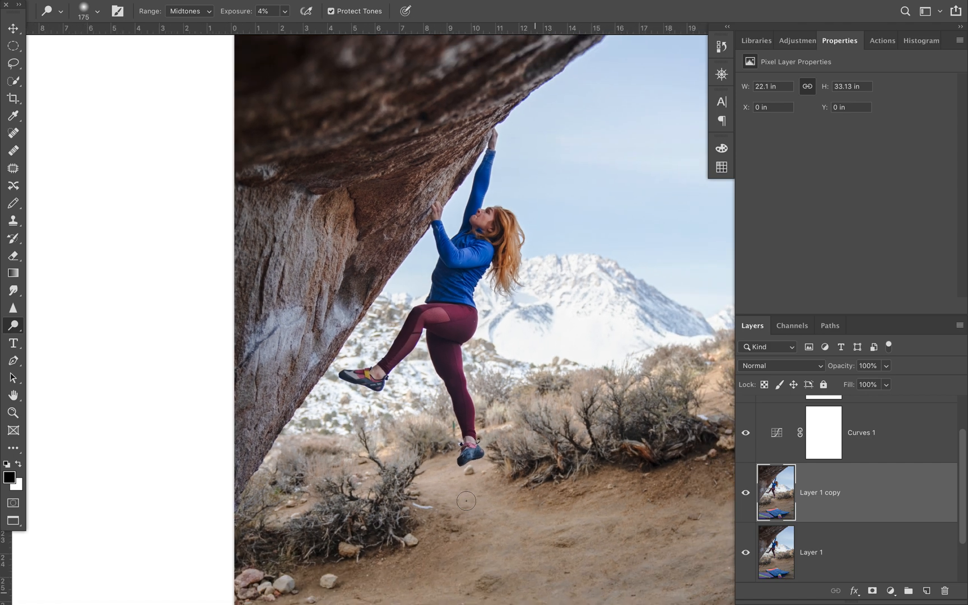
pyautogui.press('super+minus')
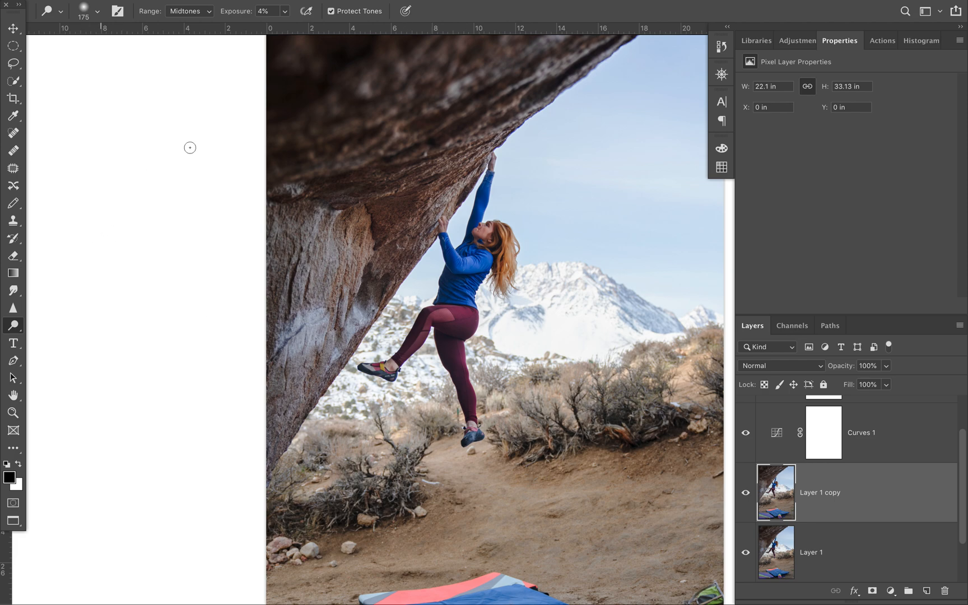
# - Set the dodging range to Highlights and brighten the climber's sweater, face, hair and standing leg
pyautogui.click(183, 8)
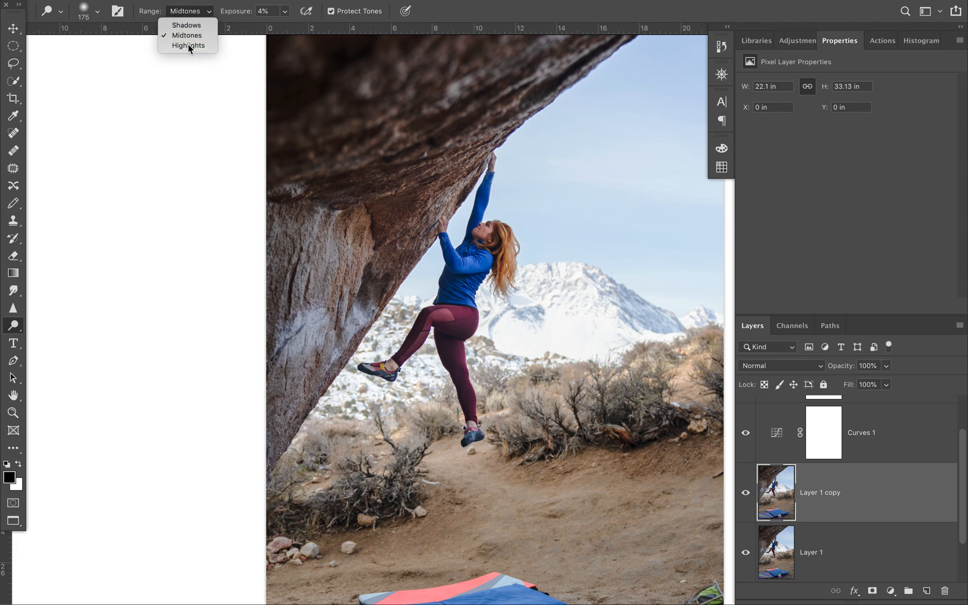
pyautogui.click(189, 46)
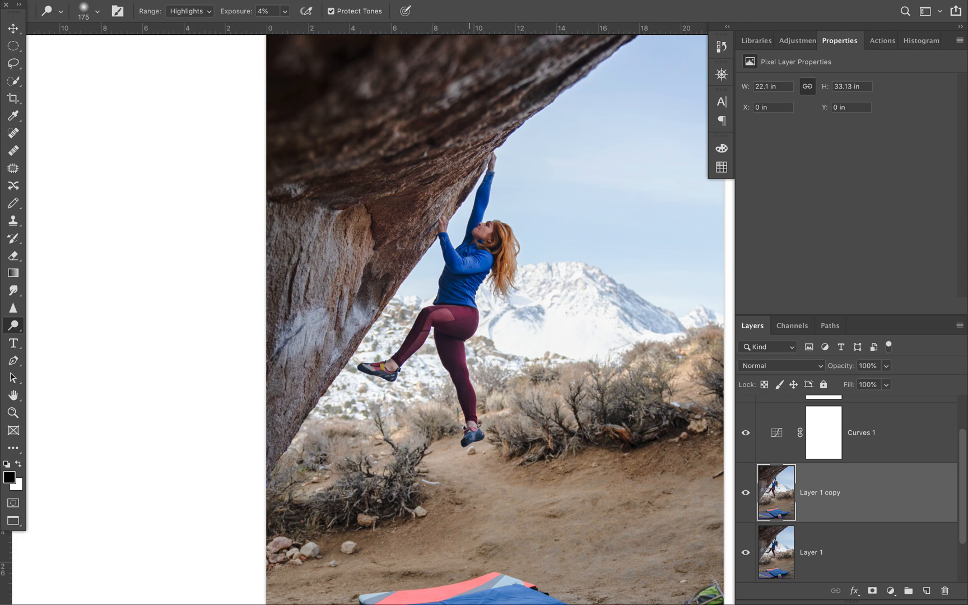
pyautogui.moveTo(458, 260)
pyautogui.mouseDown()
pyautogui.moveTo(494, 257)
pyautogui.moveTo(485, 229)
pyautogui.mouseUp()
pyautogui.moveTo(497, 227)
pyautogui.mouseDown()
pyautogui.moveTo(511, 246)
pyautogui.moveTo(504, 294)
pyautogui.mouseUp()
pyautogui.moveTo(461, 317)
pyautogui.mouseDown()
pyautogui.moveTo(458, 325)
pyautogui.moveTo(430, 318)
pyautogui.moveTo(374, 365)
pyautogui.moveTo(451, 340)
pyautogui.moveTo(468, 374)
pyautogui.moveTo(468, 436)
pyautogui.mouseUp()
pyautogui.hotkey('ctrl', '-')
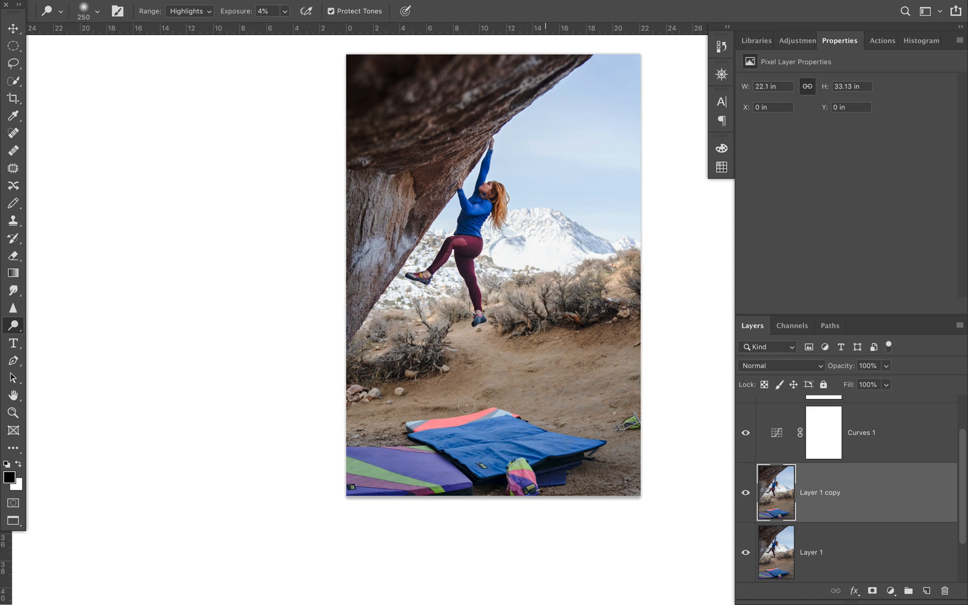
# - Enlarge the brush to 1600 px and toggle Layer 1 copy's visibility to compare all the dodging
pyautogui.press(']')
pyautogui.press(']')
pyautogui.press(']')
pyautogui.press(']')
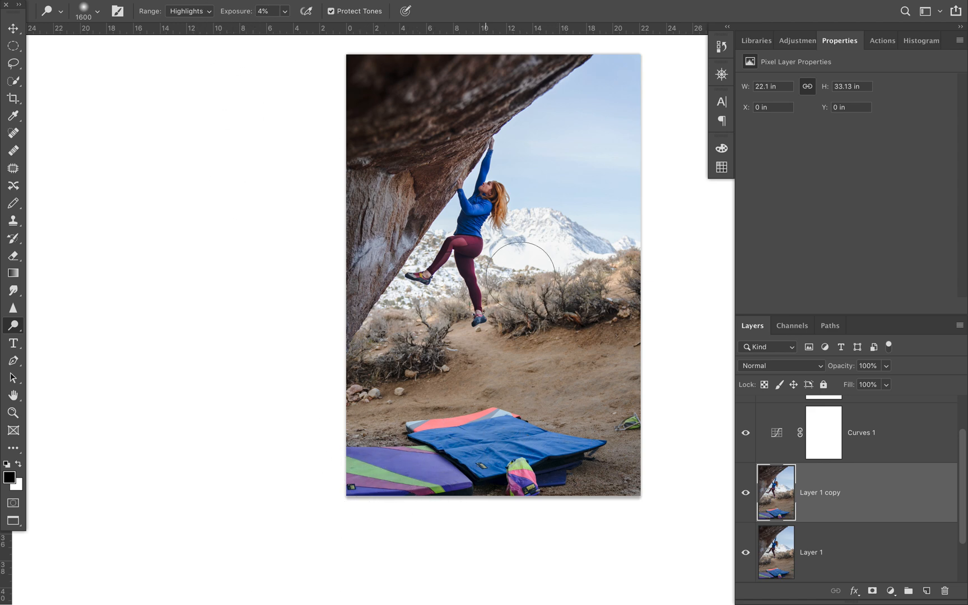
pyautogui.click(746, 495)
pyautogui.click(746, 496)
pyautogui.click(746, 496)
pyautogui.click(746, 496)
pyautogui.press('super+plus')
pyautogui.scroll(3, 615, 398)
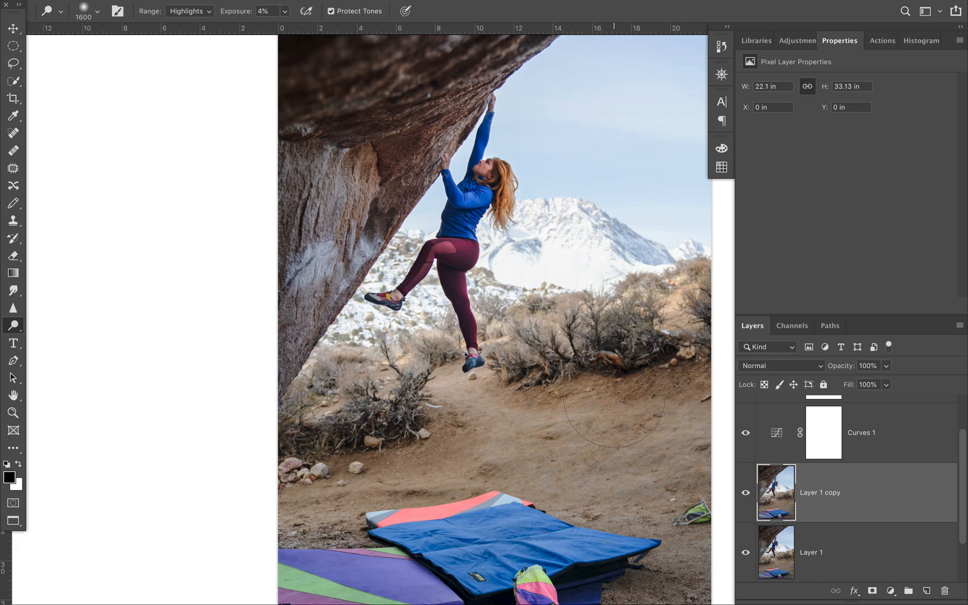
# - Add a mask to Layer 1 copy and start Apply Image from the merged RGB with Multiply blending, previewing Invert on and off
pyautogui.click(873, 591)
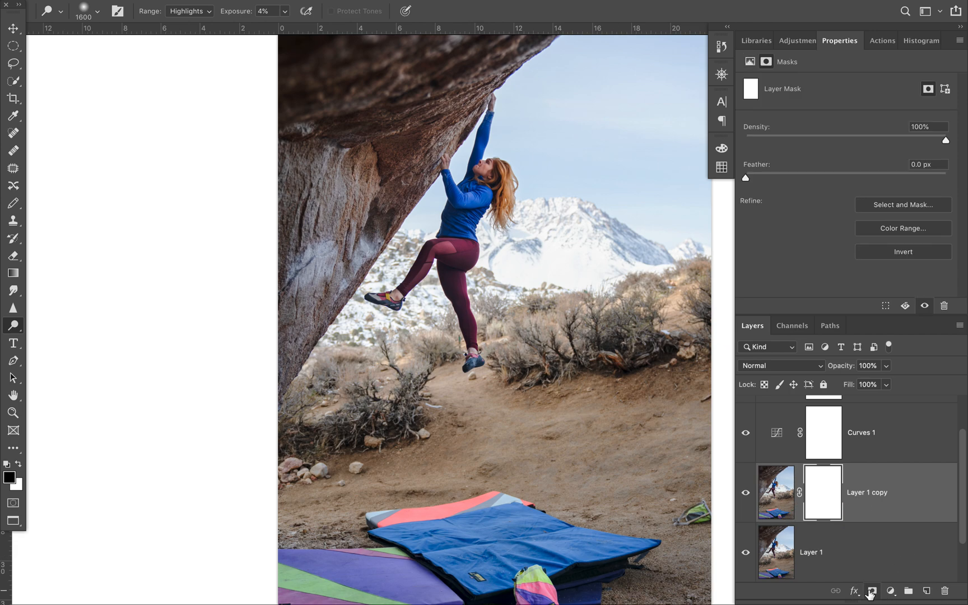
pyautogui.press('alt+shift+super+a')
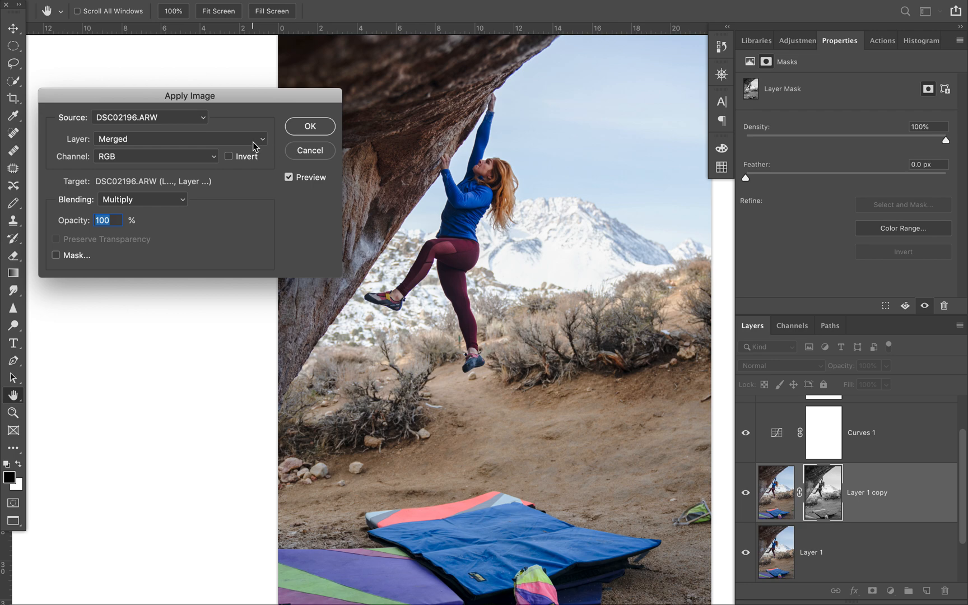
pyautogui.click(247, 158)
pyautogui.click(246, 158)
# - Set the Apply Image opacity to 50% and compare the result with the preview on and off
pyautogui.press('BackSpace')
pyautogui.click(302, 179)
pyautogui.click(301, 179)
pyautogui.click(301, 179)
pyautogui.click(302, 180)
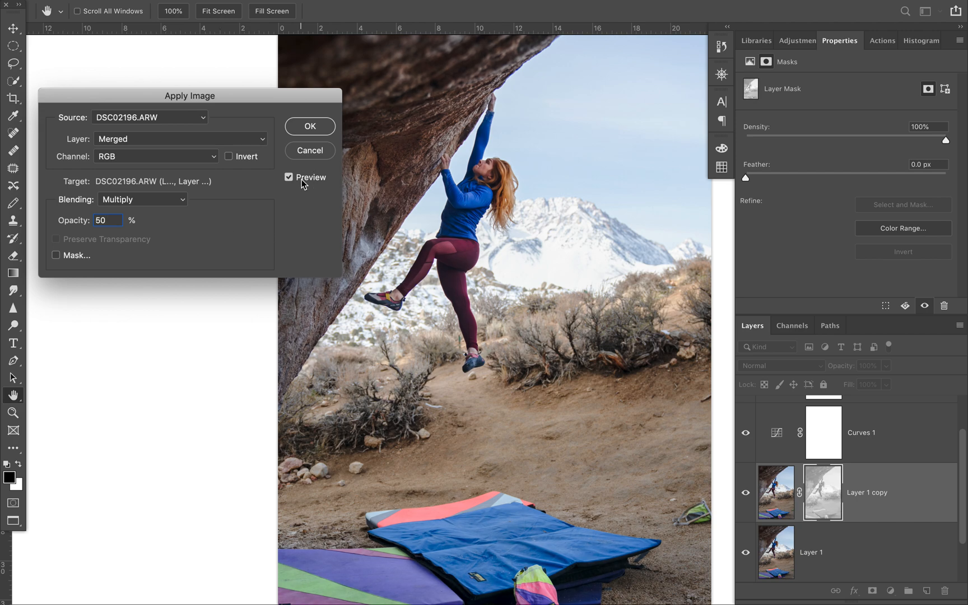
# - Try an Apply Image opacity of 60% and compare it with the preview on and off
pyautogui.press('BackSpace')
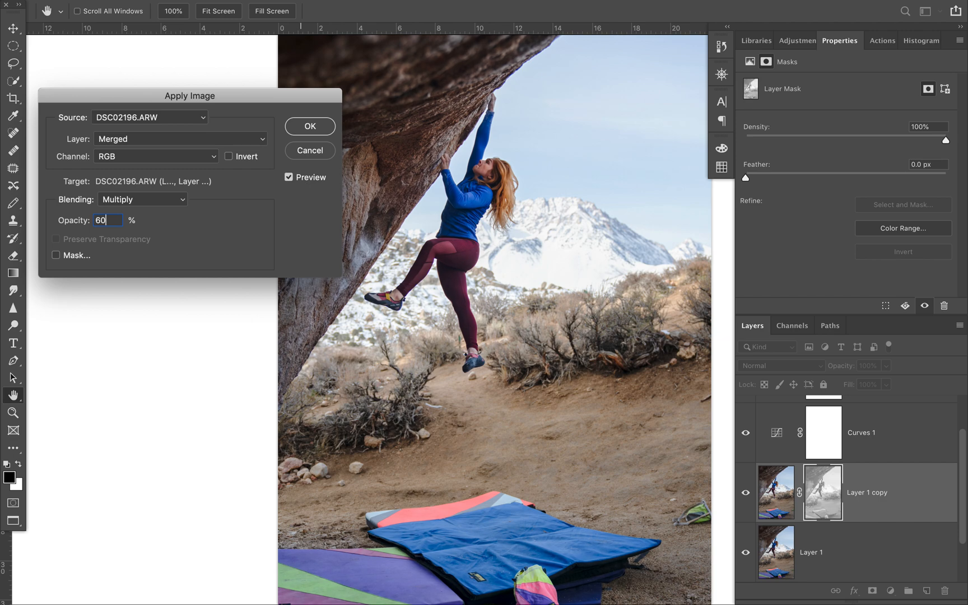
pyautogui.click(305, 180)
pyautogui.click(305, 179)
pyautogui.click(305, 179)
pyautogui.click(304, 179)
# - Return the Apply Image opacity to 50% and apply it to the layer mask
pyautogui.press('BackSpace')
pyautogui.press('BackSpace')
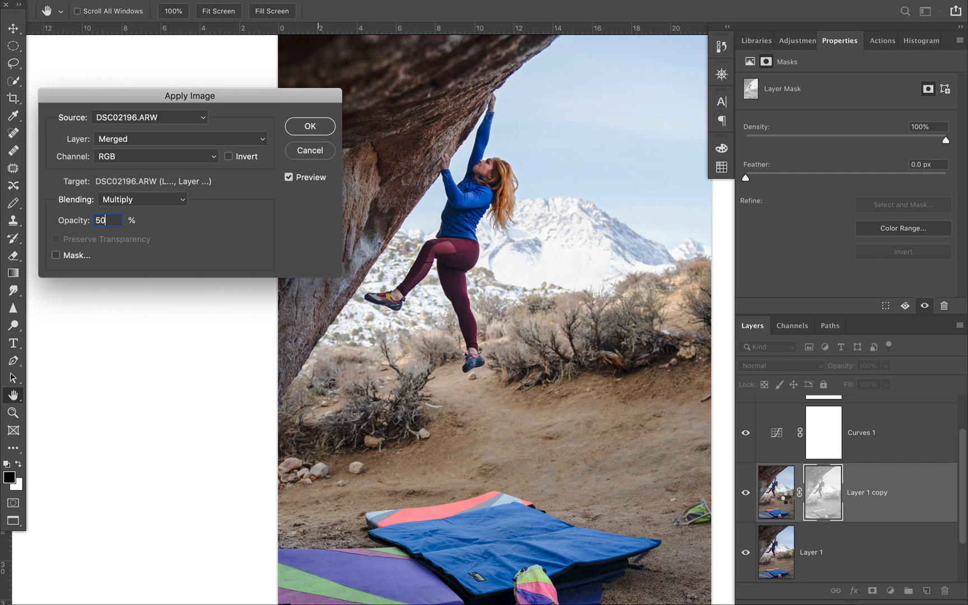
pyautogui.press('Return')
# - Target Layer 1 copy's image instead of its mask and reduce the layer's opacity to 86%
pyautogui.press('o')
pyautogui.click(784, 499)
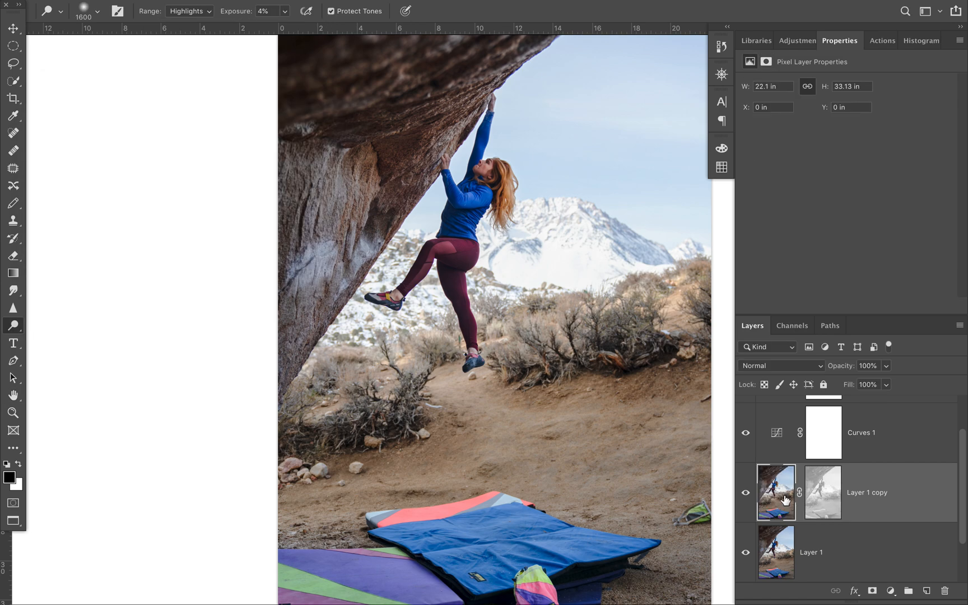
pyautogui.click(887, 366)
pyautogui.moveTo(887, 384)
pyautogui.mouseDown()
pyautogui.moveTo(804, 394)
pyautogui.moveTo(913, 385)
pyautogui.moveTo(877, 389)
pyautogui.mouseUp()
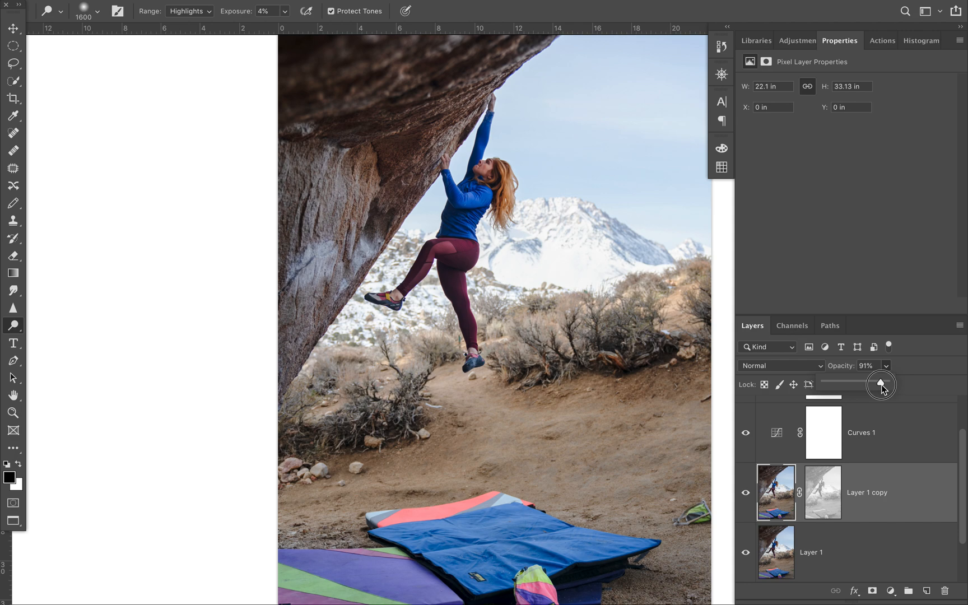
pyautogui.scroll(-3, 701, 349)
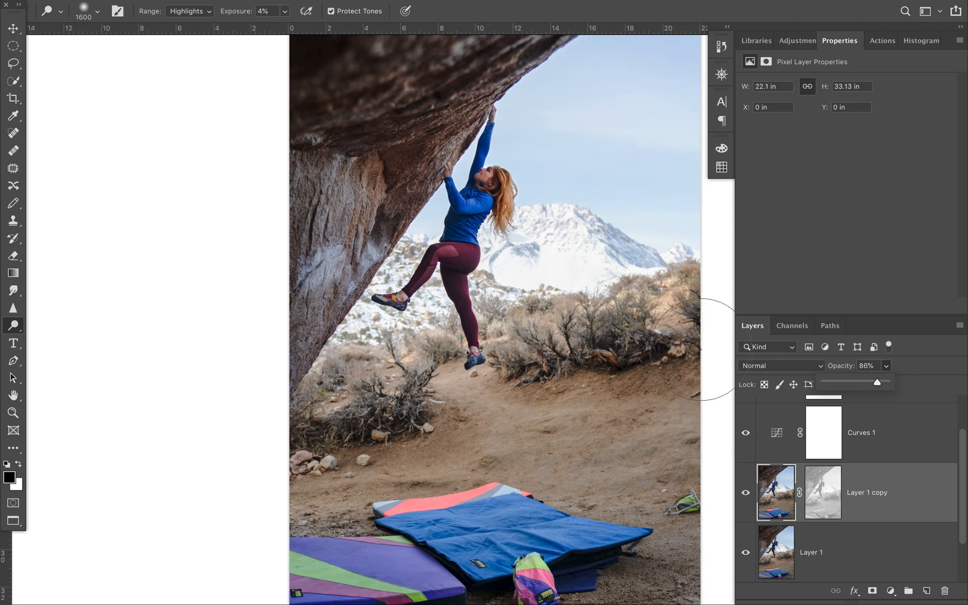
# - Compare the photo with Layer 1 copy hidden and shown
pyautogui.scroll(-2, 701, 350)
pyautogui.click(746, 492)
pyautogui.click(746, 493)
pyautogui.click(746, 493)
pyautogui.click(746, 492)
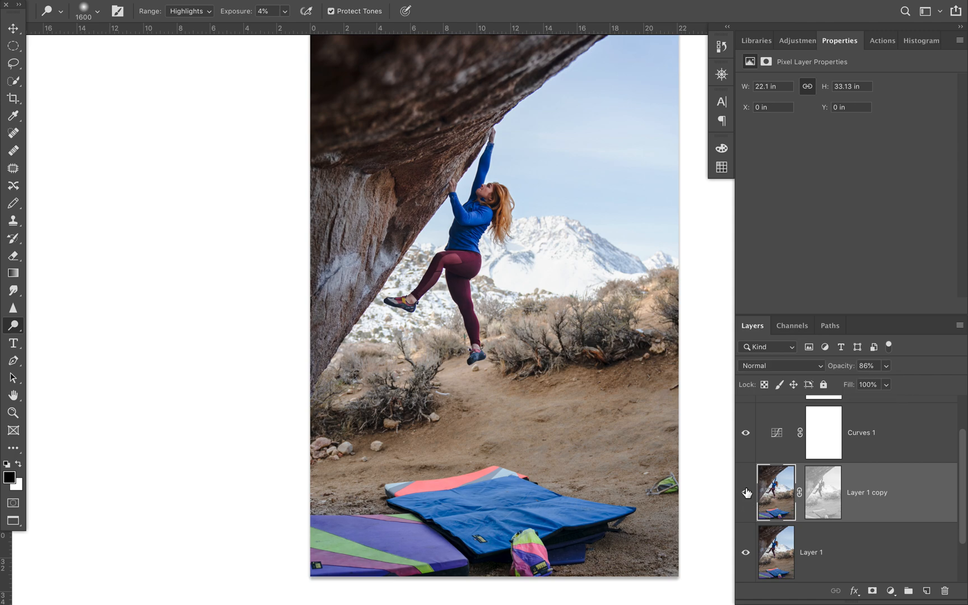
pyautogui.scroll(-2, 662, 381)
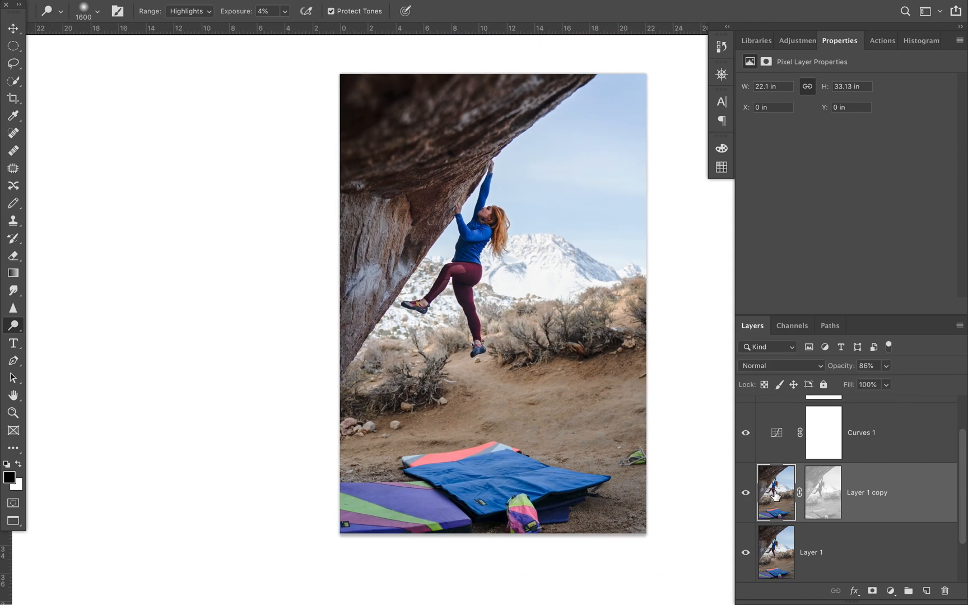
# - Set the Dodge range to Midtones and dodge the colourful bag beside the crash pads
pyautogui.click(207, 11)
pyautogui.click(203, 35)
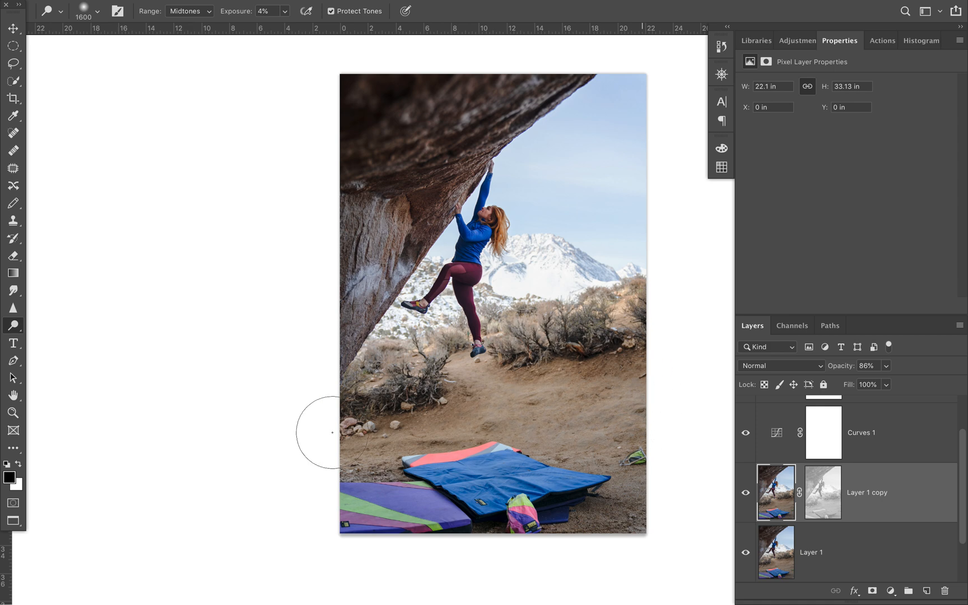
pyautogui.moveTo(554, 519); pyautogui.dragTo(531, 528)
# - Burn the crash pad area with the Burn tool set to Shadows and a 1300-pixel brush, and compare with the layer hidden
pyautogui.keyDown('alt'); pyautogui.click(15, 330); pyautogui.keyUp('alt')
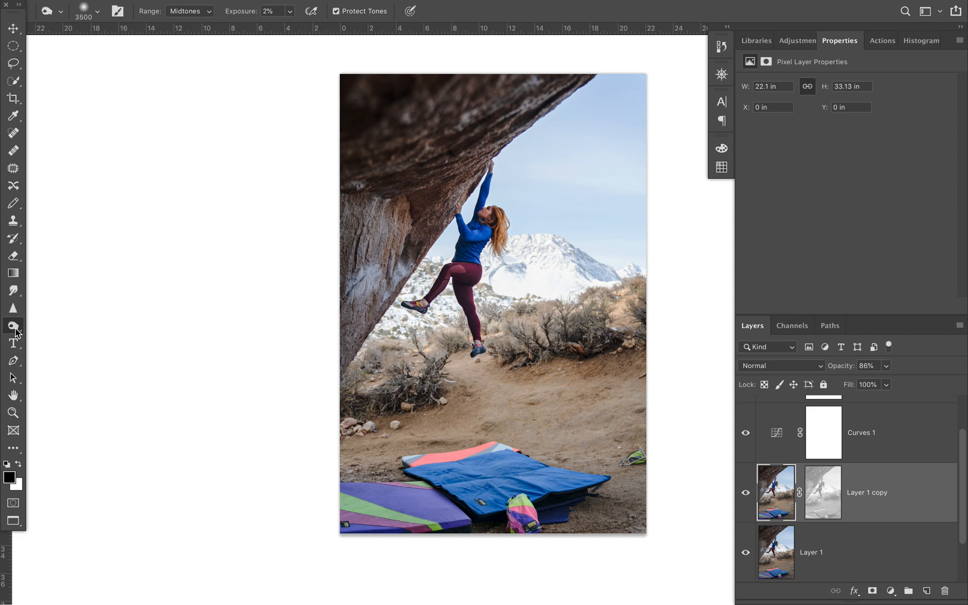
pyautogui.press('[')
pyautogui.press('[')
pyautogui.press('[')
pyautogui.press('[')
pyautogui.press('[')
pyautogui.press('[')
pyautogui.press('[')
pyautogui.press('[')
pyautogui.press('[')
pyautogui.press('[')
pyautogui.click(174, 11)
pyautogui.click(176, 25)
pyautogui.press('[')
pyautogui.press('[')
pyautogui.press('[')
pyautogui.press('[')
pyautogui.press('[')
pyautogui.press('[')
pyautogui.press('[')
pyautogui.press('[')
pyautogui.press('[')
pyautogui.press('[')
pyautogui.press('[')
pyautogui.press('[')
pyautogui.moveTo(470, 515); pyautogui.dragTo(428, 479)
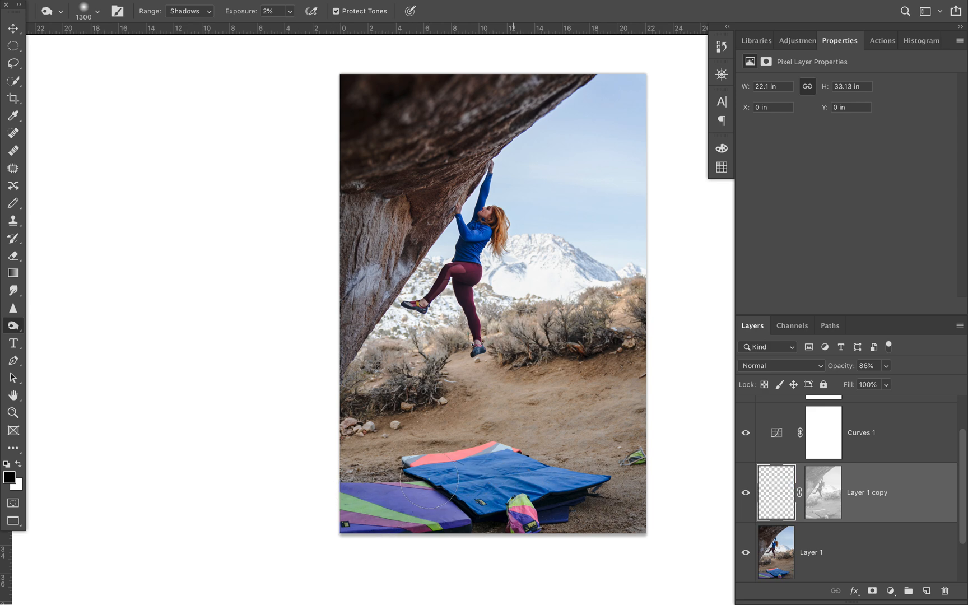
pyautogui.rightClick(565, 494)
pyautogui.click(422, 502)
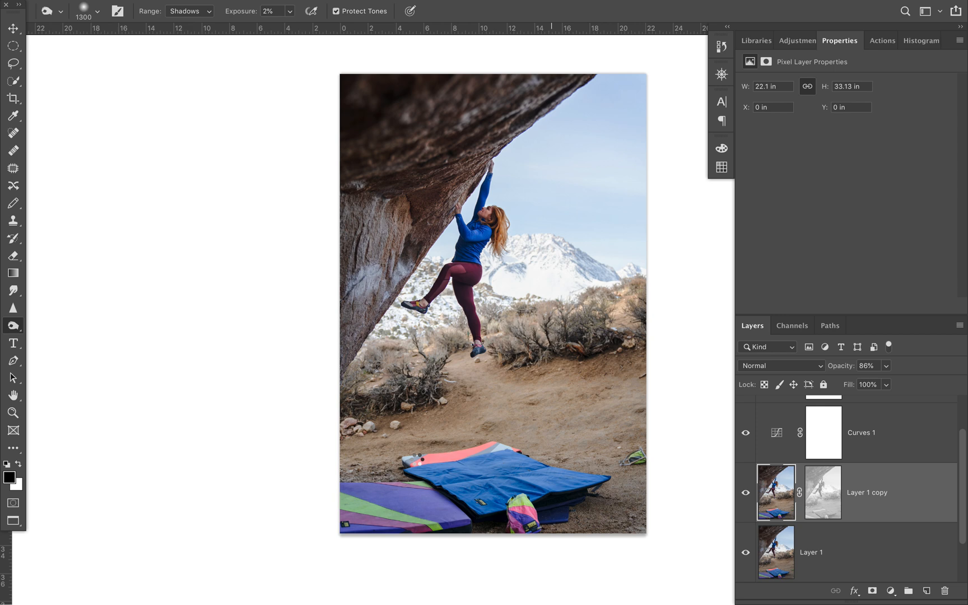
pyautogui.click(426, 457)
pyautogui.click(746, 492)
pyautogui.click(746, 493)
# - Merge all visible layers, leaving the hidden Black & White 1 adjustment layer separate
pyautogui.scroll(2, 781, 497)
pyautogui.rightClick(779, 493)
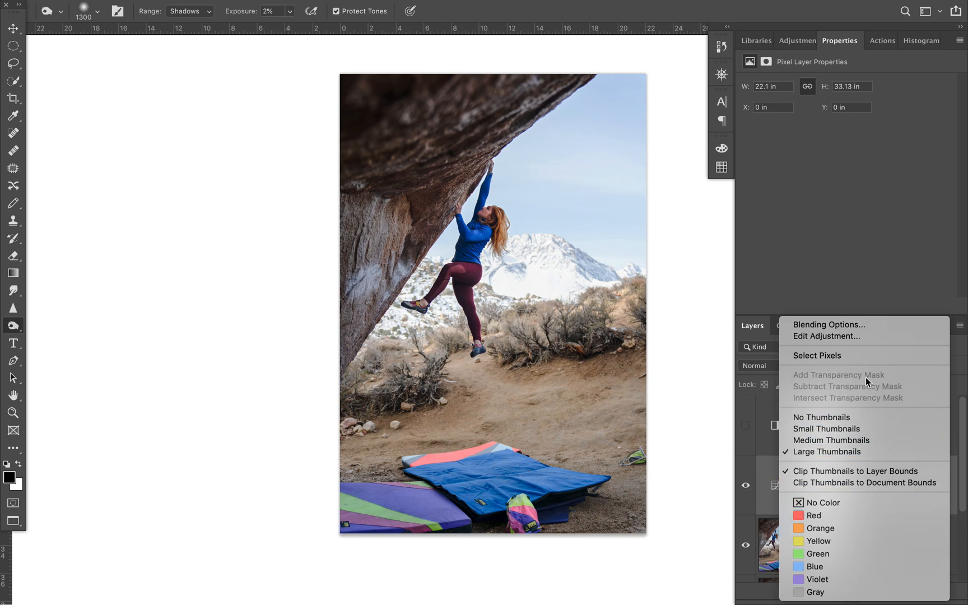
pyautogui.click(759, 454)
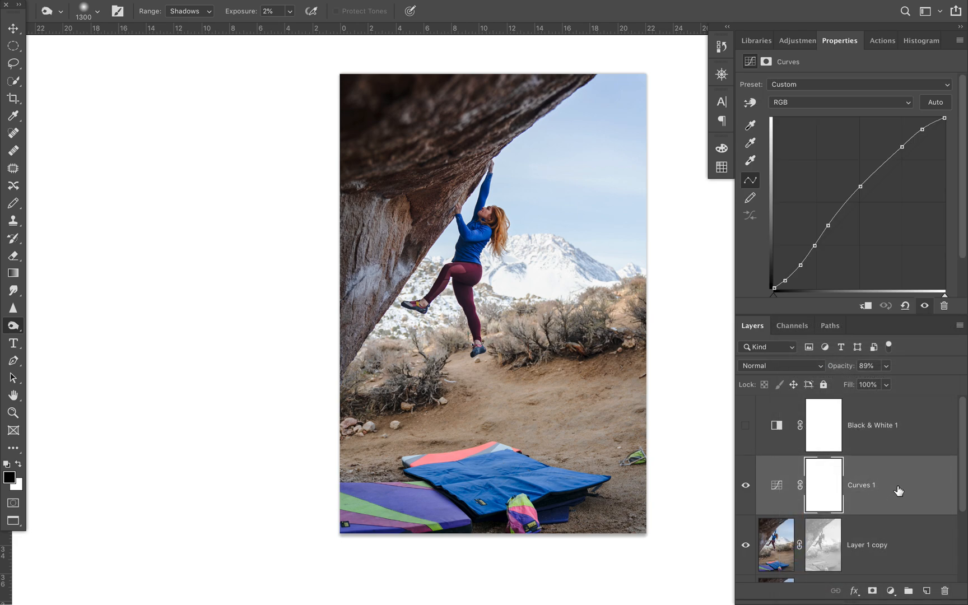
pyautogui.rightClick(898, 491)
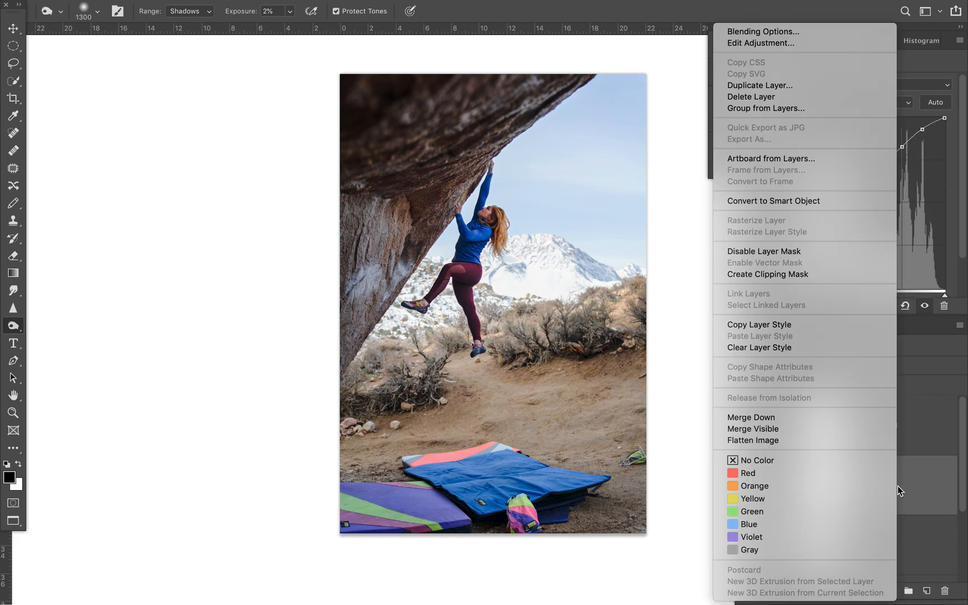
pyautogui.click(813, 430)
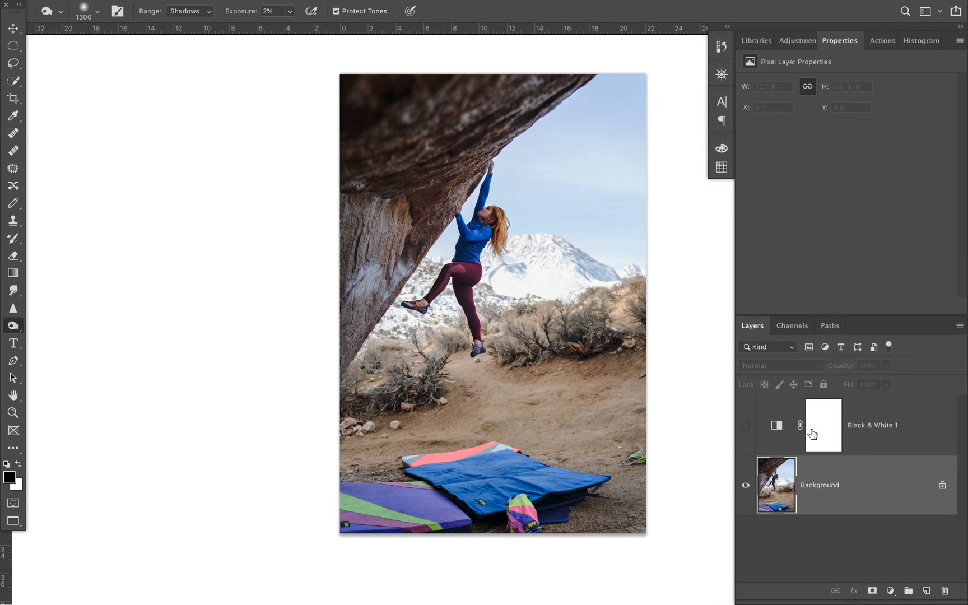
# - Check the photo with the Black & White 1 layer switched on and off, and duplicate the Background layer
pyautogui.click(746, 427)
pyautogui.click(745, 427)
pyautogui.click(746, 485)
pyautogui.click(745, 485)
pyautogui.press('super+j')
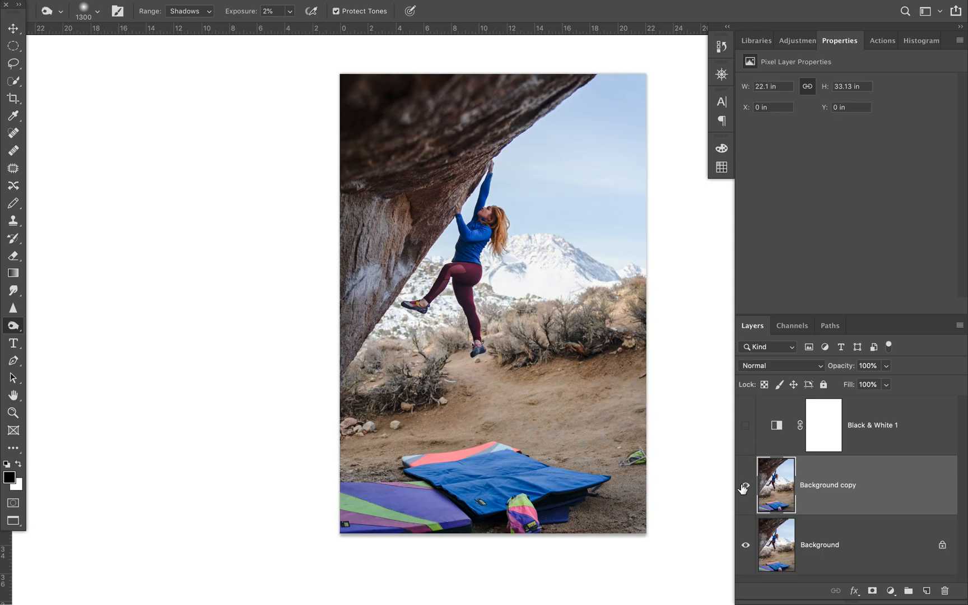
# - Add a Selective Color adjustment layer above the Background copy and target its Reds
pyautogui.press('super+plus')
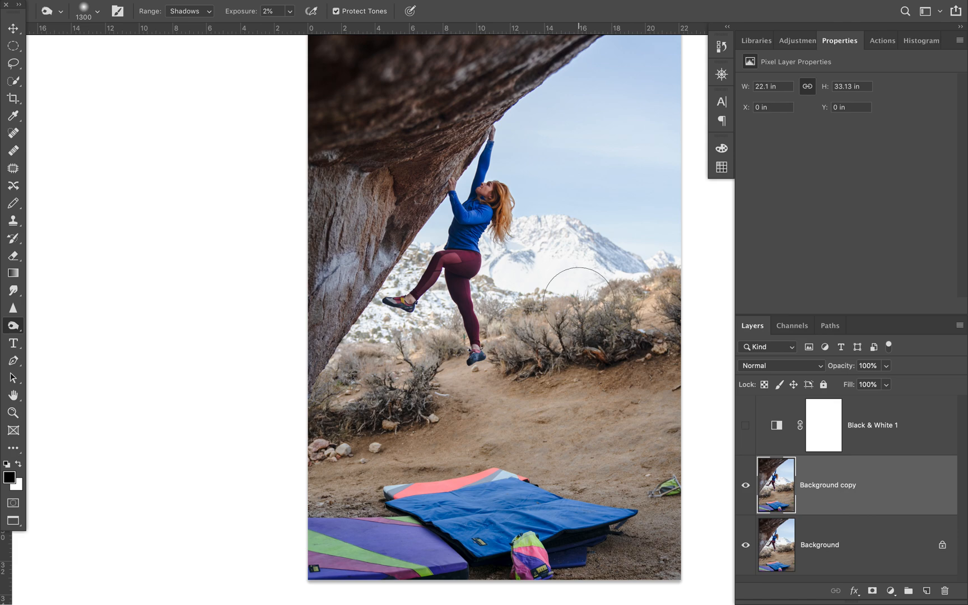
pyautogui.hscroll(2, 578, 300)
pyautogui.click(797, 42)
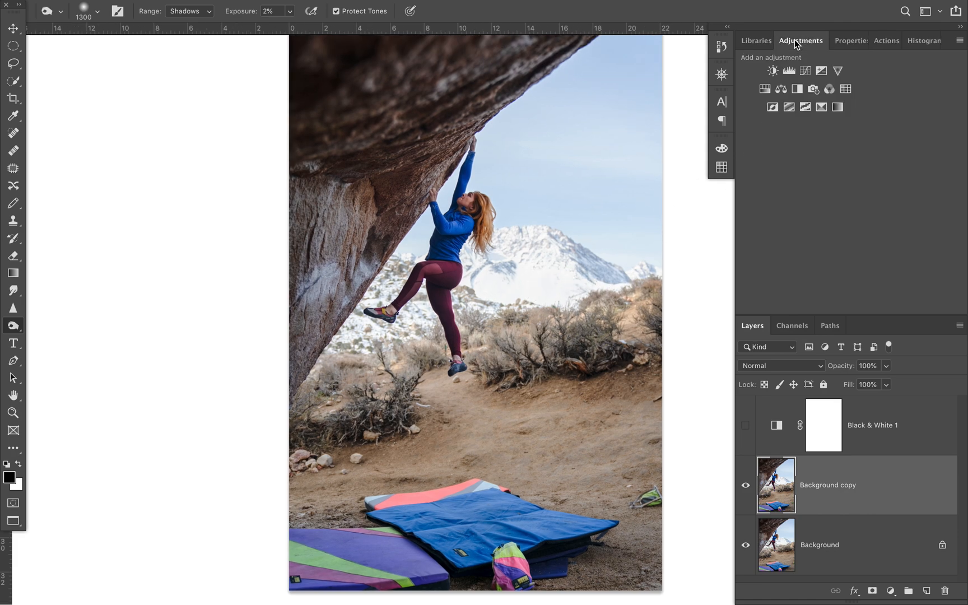
pyautogui.click(822, 106)
pyautogui.click(820, 106)
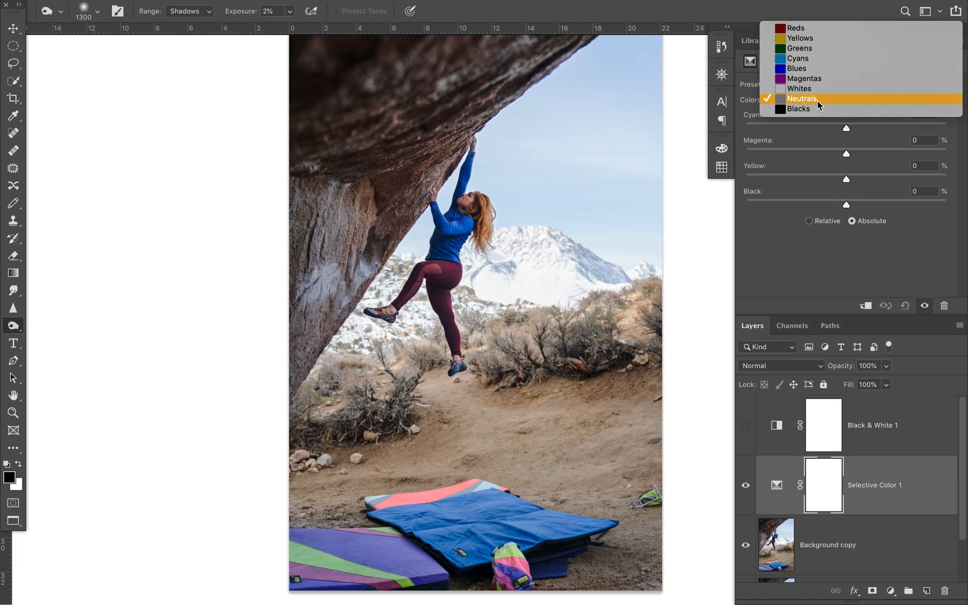
pyautogui.click(806, 27)
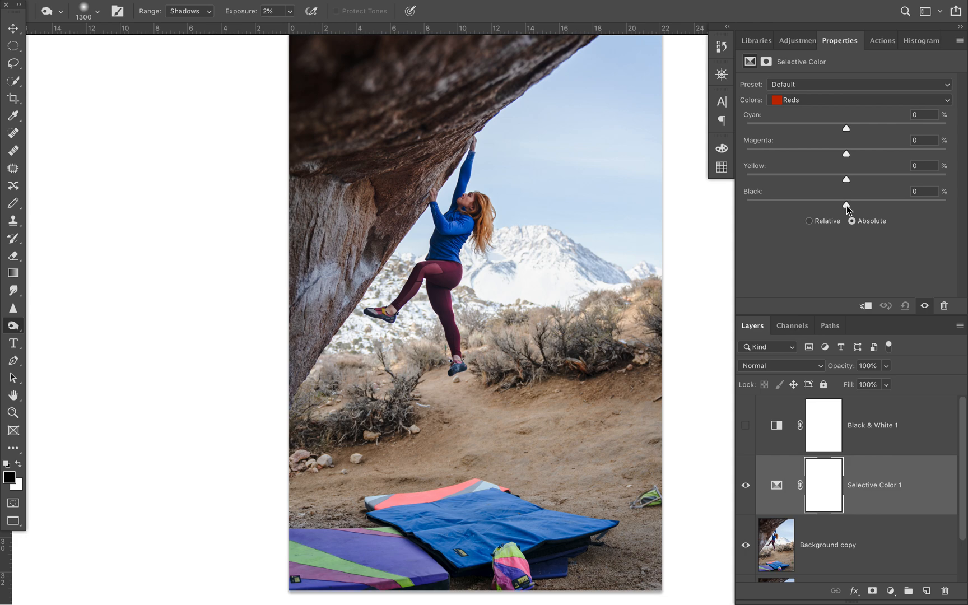
# - Try a Black amount of +2% on the Selective Color layer's Reds
pyautogui.moveTo(847, 206); pyautogui.dragTo(847, 182)
pyautogui.scroll(2, 669, 227)
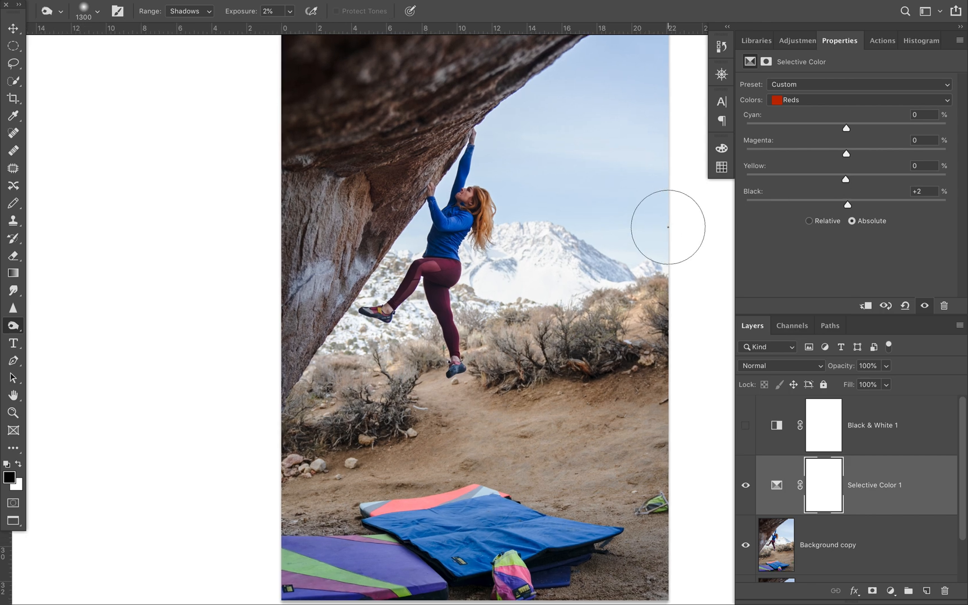
pyautogui.click(785, 101)
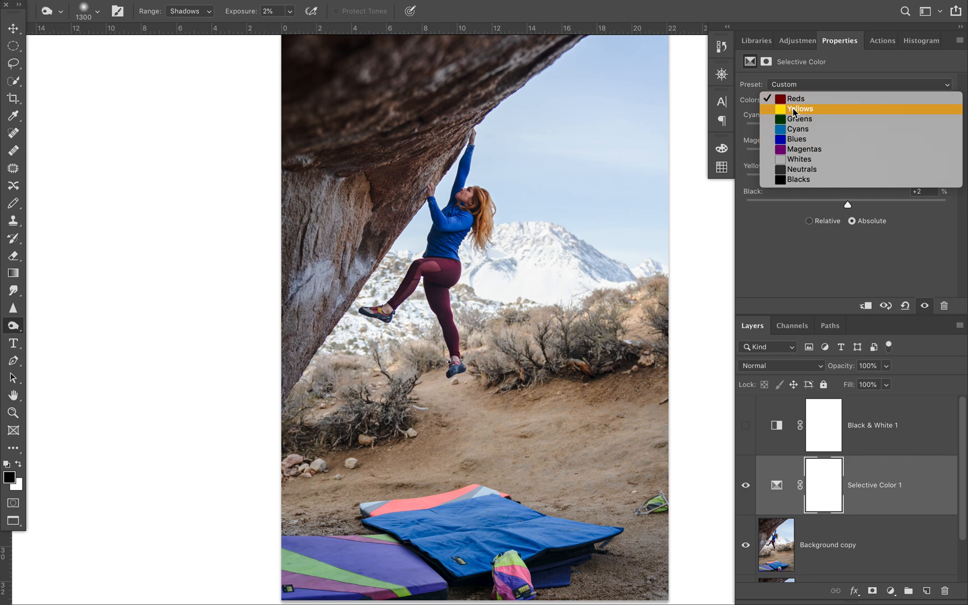
pyautogui.click(794, 105)
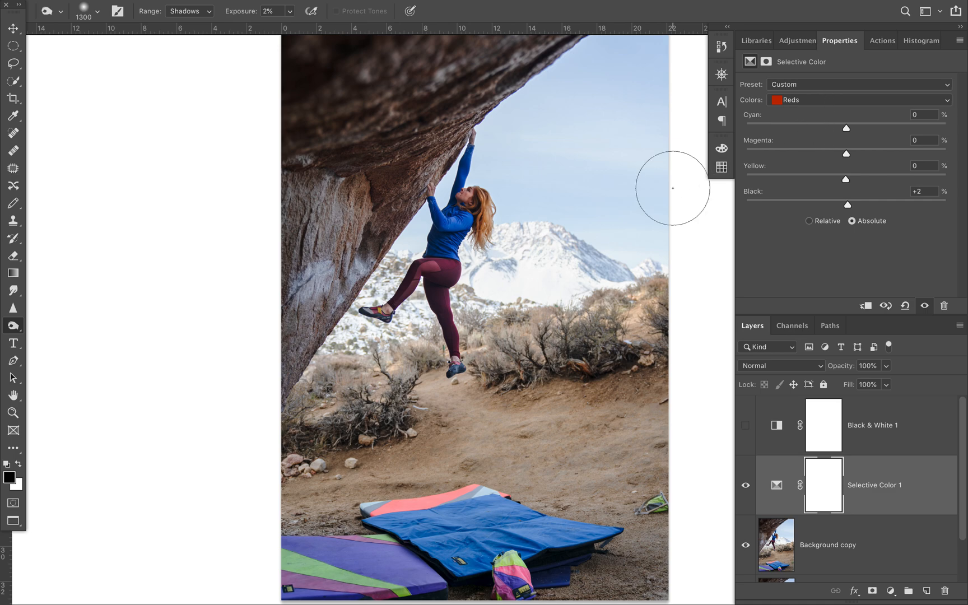
pyautogui.hotkey('ctrl', '+')
pyautogui.scroll(3, 673, 187)
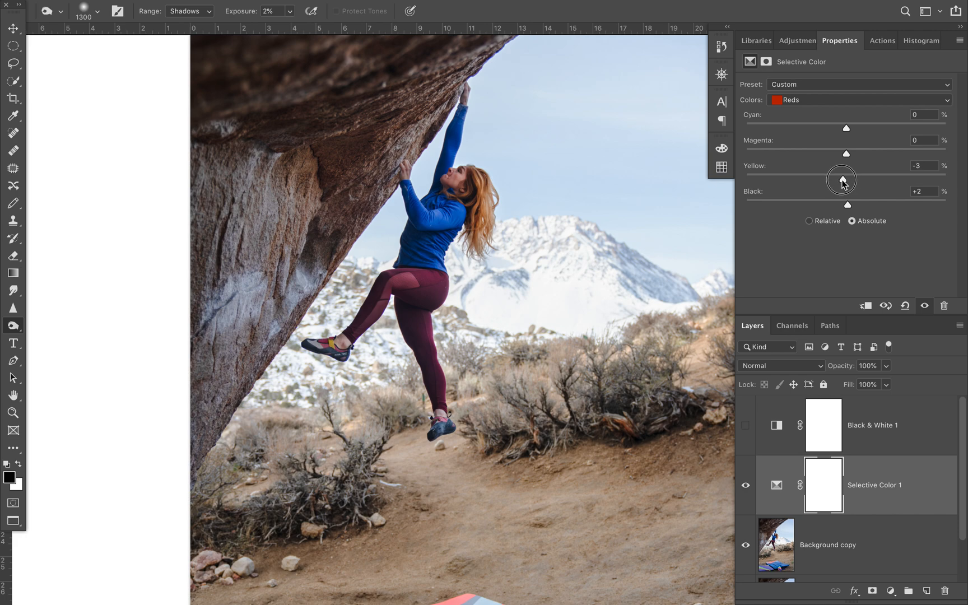
# - Try a Yellow amount of +60% and a Magenta shift on the Reds, and reset Magenta, Yellow and Black to 0%
pyautogui.moveTo(859, 181); pyautogui.dragTo(906, 181)
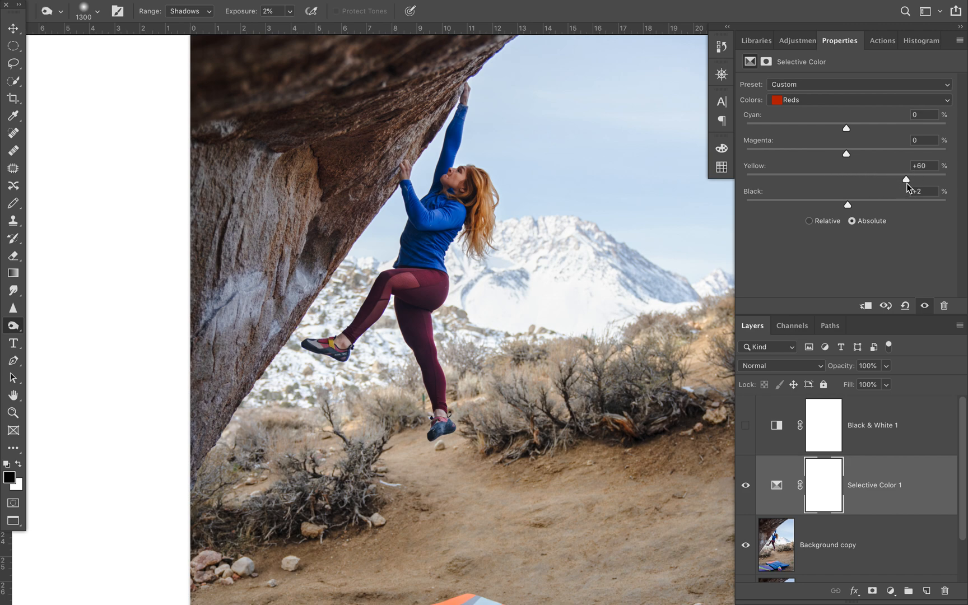
pyautogui.moveTo(851, 155); pyautogui.dragTo(806, 156)
pyautogui.click(929, 140)
pyautogui.write('0')
pyautogui.click(928, 168)
pyautogui.click(925, 192)
pyautogui.write('0')
# - Set the Reds to Cyan +5%, Magenta +3% and Yellow +1%, and compare with the adjustment switched off
pyautogui.click(846, 178)
pyautogui.click(846, 127)
pyautogui.moveTo(847, 130); pyautogui.dragTo(846, 183)
pyautogui.click(923, 306)
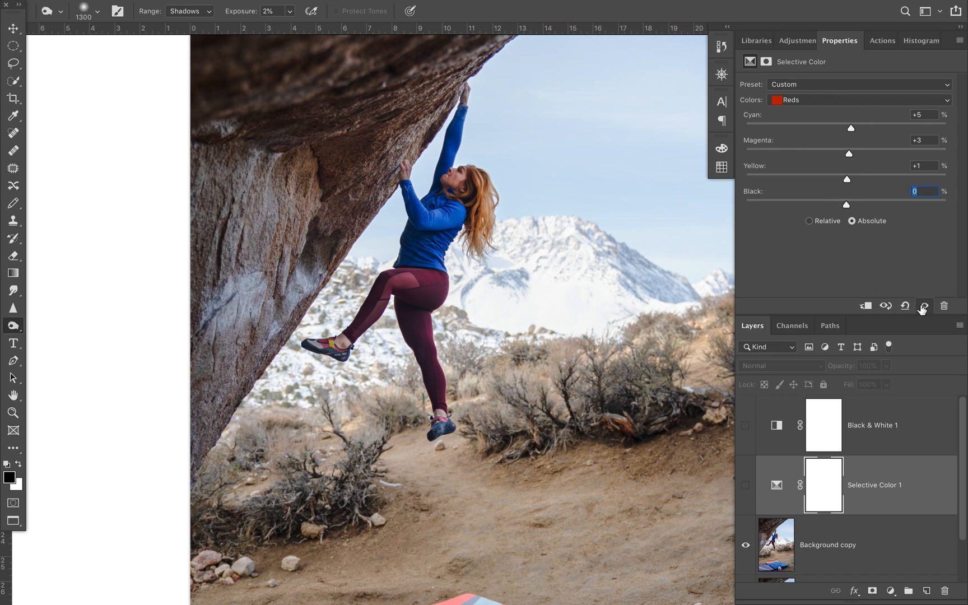
pyautogui.click(923, 306)
pyautogui.click(923, 306)
pyautogui.click(923, 306)
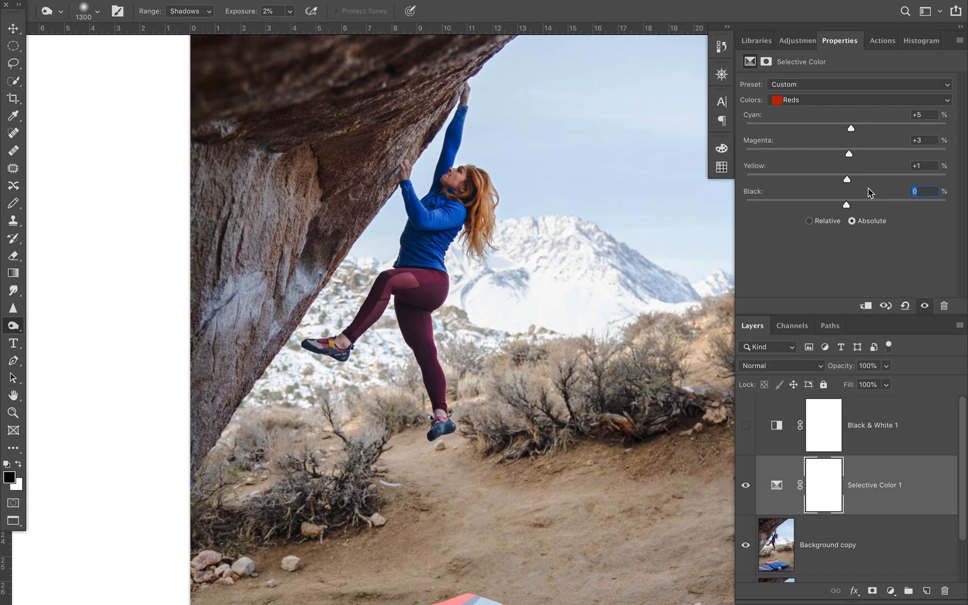
# - Set the Reds to Cyan +2%, Magenta +10% and Black -8%, and compare with the Selective Color layer hidden
pyautogui.moveTo(848, 204)
pyautogui.mouseDown()
pyautogui.moveTo(829, 207)
pyautogui.moveTo(839, 208)
pyautogui.mouseUp()
pyautogui.moveTo(854, 130)
pyautogui.mouseDown()
pyautogui.moveTo(845, 133)
pyautogui.moveTo(848, 154)
pyautogui.moveTo(857, 154)
pyautogui.moveTo(848, 131)
pyautogui.moveTo(894, 130)
pyautogui.moveTo(850, 141)
pyautogui.mouseUp()
pyautogui.click(745, 487)
pyautogui.click(747, 487)
pyautogui.click(747, 487)
pyautogui.click(747, 487)
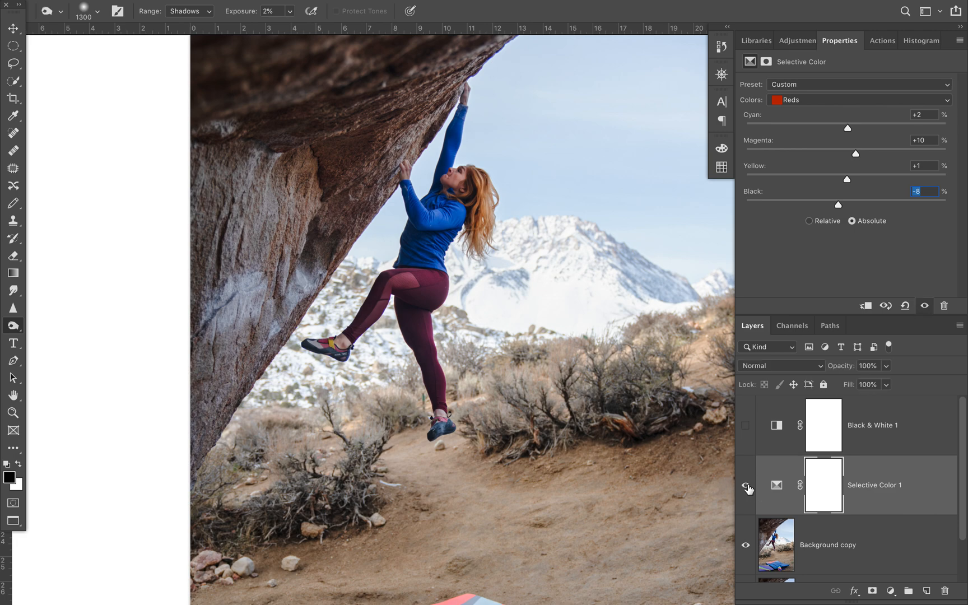
# - Switch the Selective Color adjustment to Yellows and fine-tune their Black, Yellow and Magenta amounts
pyautogui.click(810, 99)
pyautogui.click(809, 114)
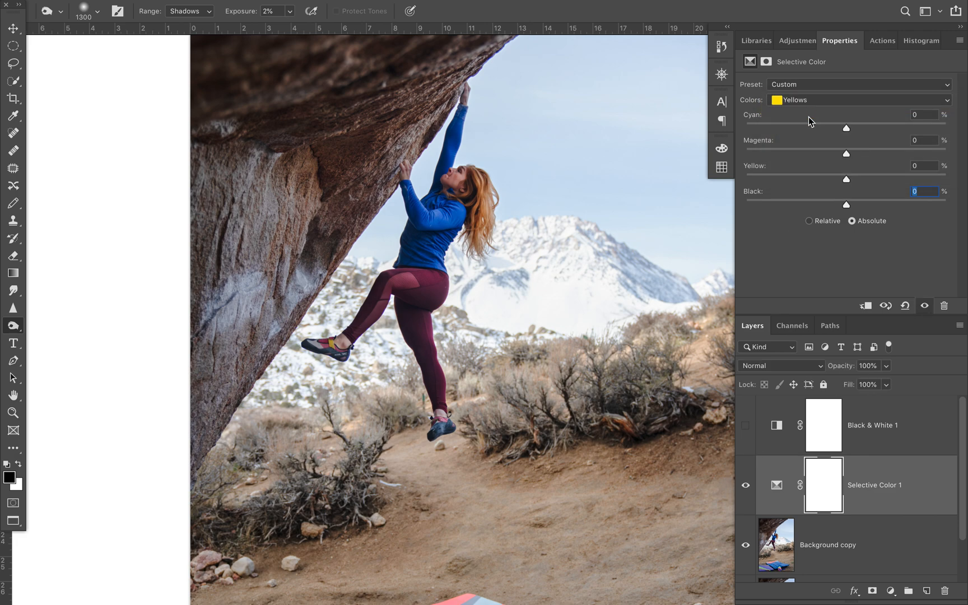
pyautogui.moveTo(845, 203); pyautogui.dragTo(841, 234)
pyautogui.moveTo(846, 180)
pyautogui.mouseDown()
pyautogui.moveTo(900, 181)
pyautogui.moveTo(843, 185)
pyautogui.moveTo(873, 185)
pyautogui.moveTo(857, 190)
pyautogui.mouseUp()
pyautogui.click(847, 155)
pyautogui.moveTo(850, 159)
pyautogui.mouseDown()
pyautogui.moveTo(857, 159)
pyautogui.moveTo(837, 128)
pyautogui.moveTo(864, 153)
pyautogui.moveTo(843, 157)
pyautogui.mouseUp()
# - Return to the Reds and readjust their Magenta and Cyan amounts
pyautogui.click(844, 100)
pyautogui.click(843, 89)
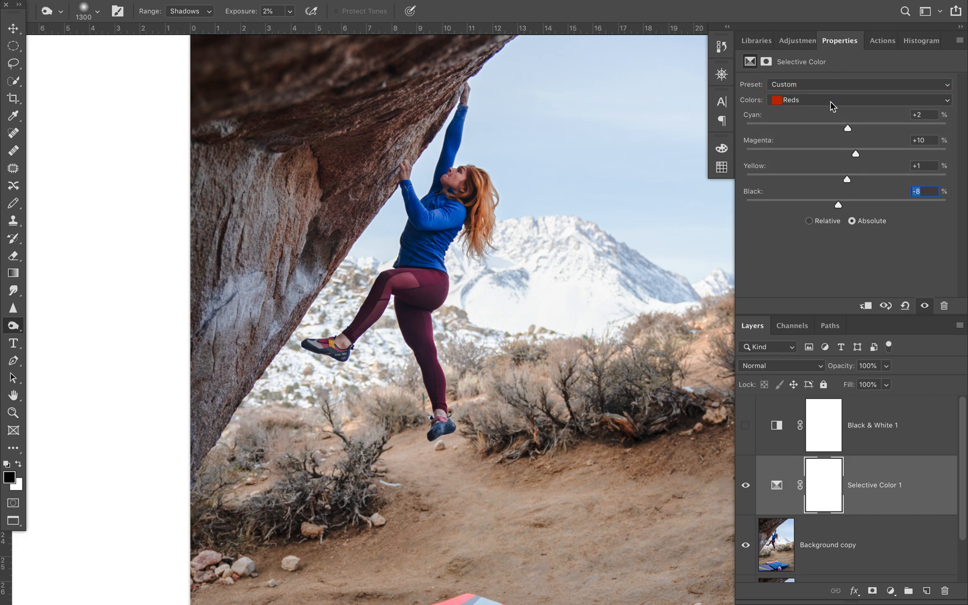
pyautogui.moveTo(858, 155); pyautogui.dragTo(850, 180)
pyautogui.moveTo(849, 133); pyautogui.dragTo(850, 155)
# - Set the Blues to Yellow -16% and Black -10%, with a slightly reduced Magenta amount
pyautogui.click(835, 105)
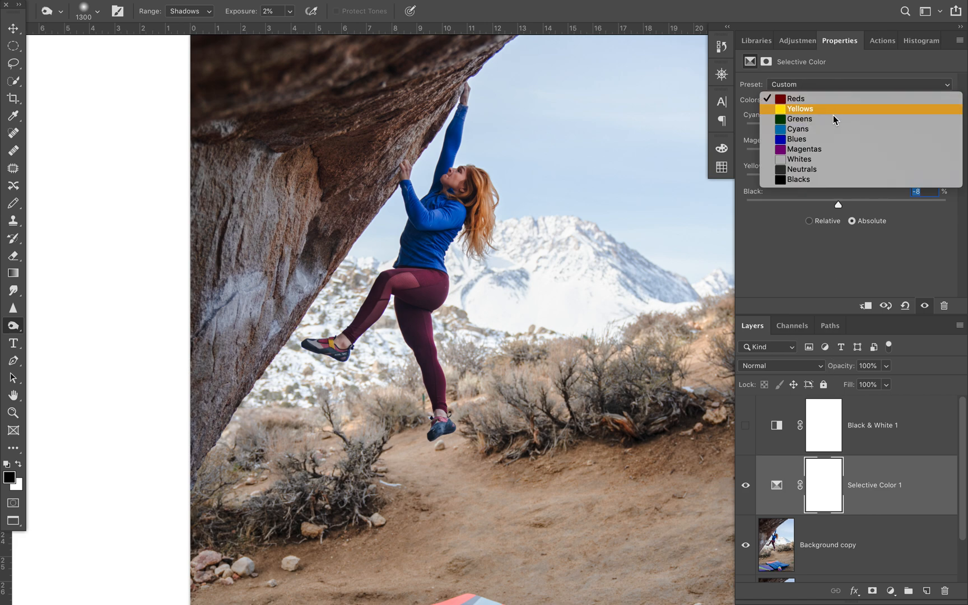
pyautogui.click(822, 142)
pyautogui.hotkey('ctrl', '-')
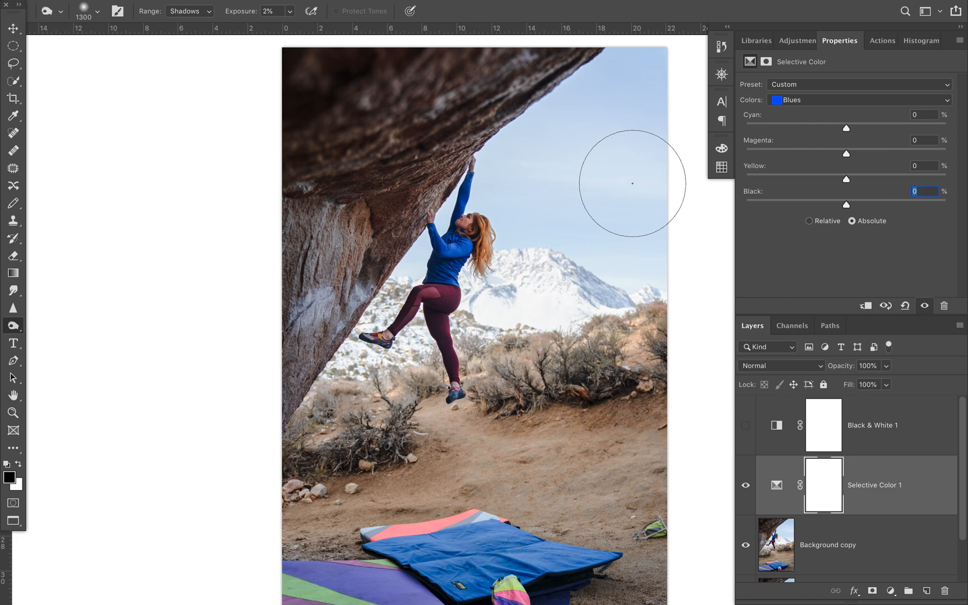
pyautogui.scroll(-4, 633, 184)
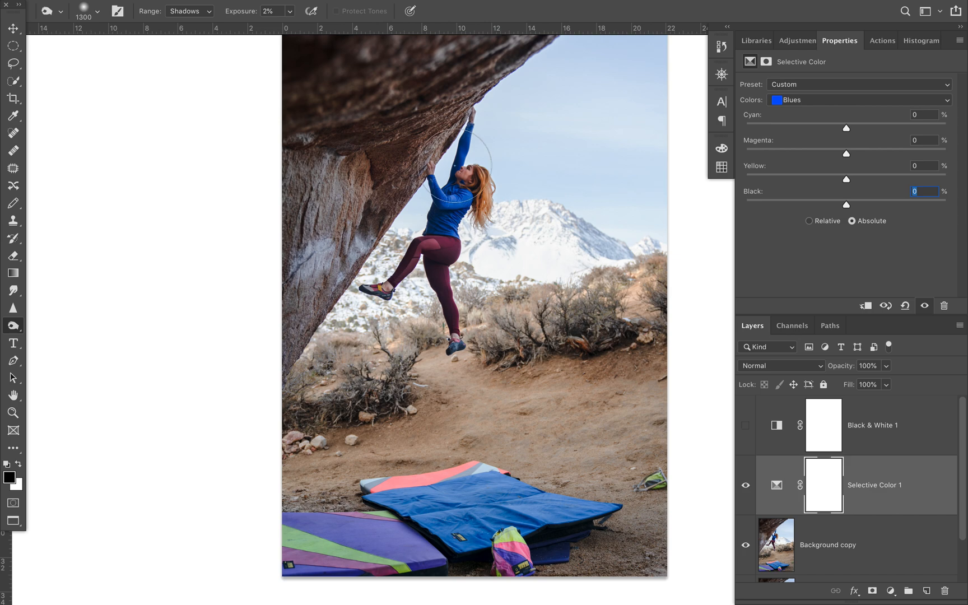
pyautogui.scroll(1, 610, 173)
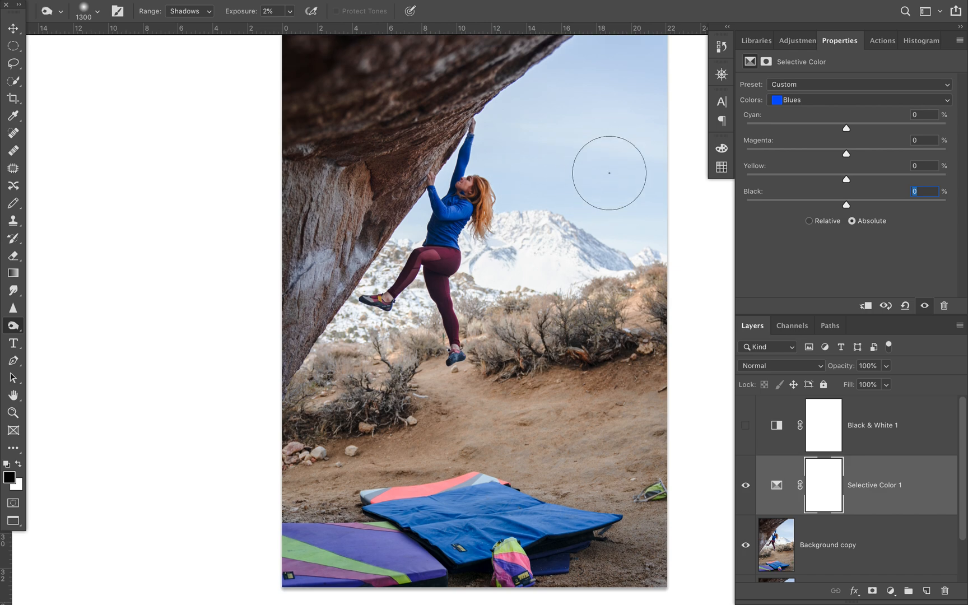
pyautogui.moveTo(847, 182); pyautogui.dragTo(831, 196)
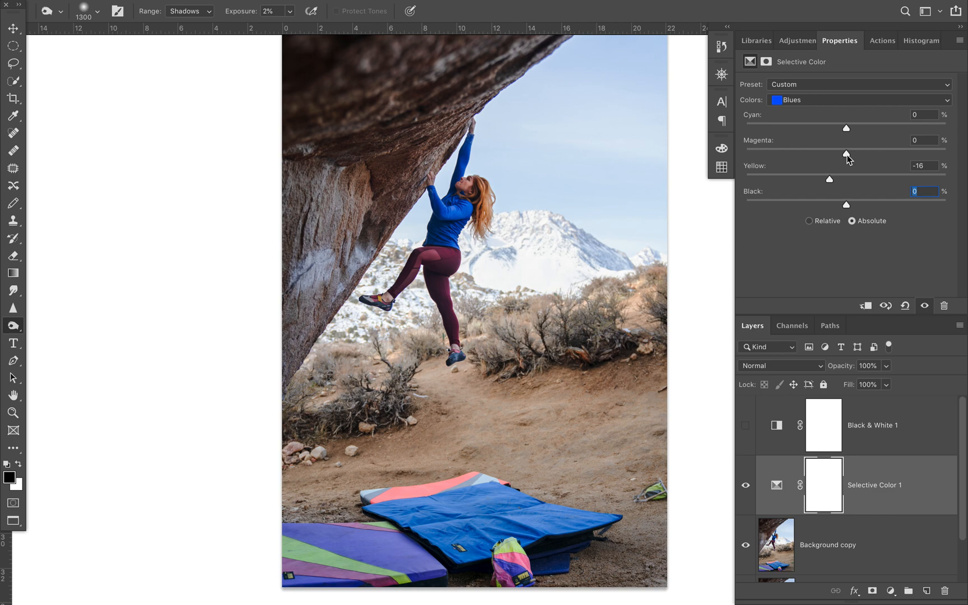
pyautogui.moveTo(847, 157); pyautogui.dragTo(848, 135)
pyautogui.moveTo(848, 204)
pyautogui.mouseDown()
pyautogui.moveTo(863, 205)
pyautogui.moveTo(838, 207)
pyautogui.mouseUp()
# - Set the Cyans to Cyan +11%, Magenta -4%, Yellow -21% and Black +14%
pyautogui.click(832, 100)
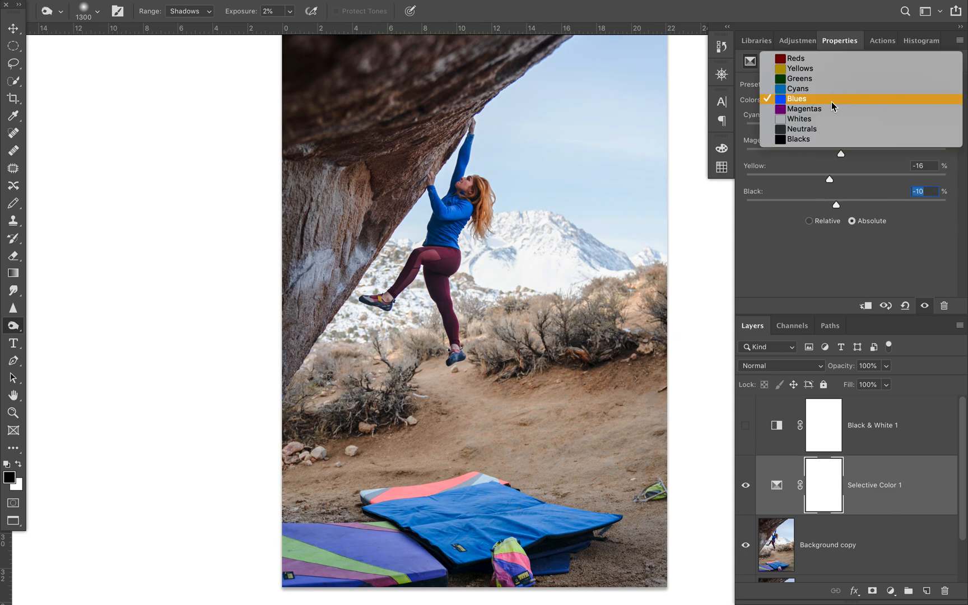
pyautogui.click(828, 90)
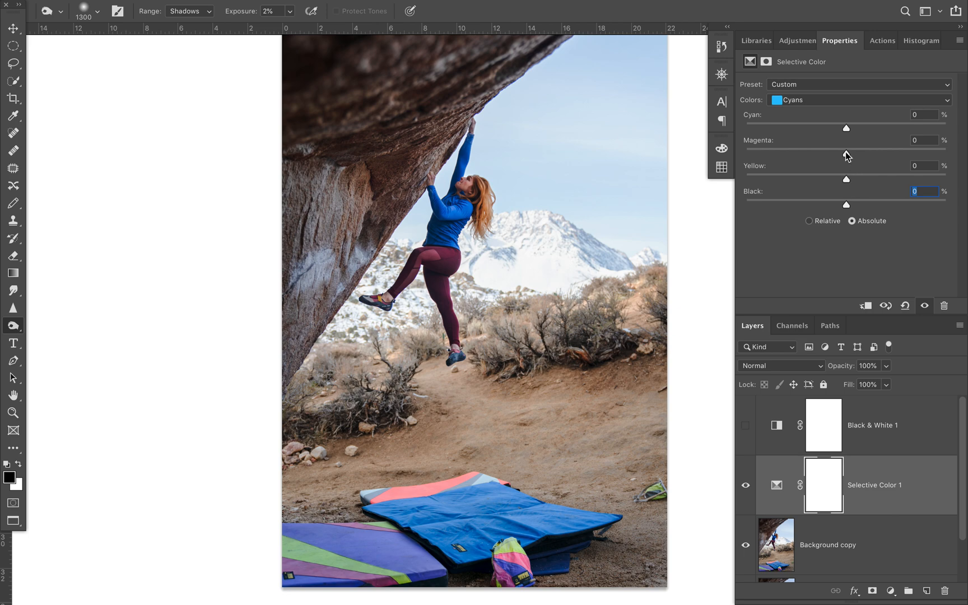
pyautogui.moveTo(847, 130); pyautogui.dragTo(861, 222)
pyautogui.moveTo(861, 128)
pyautogui.mouseDown()
pyautogui.moveTo(826, 135)
pyautogui.moveTo(901, 136)
pyautogui.moveTo(858, 134)
pyautogui.mouseUp()
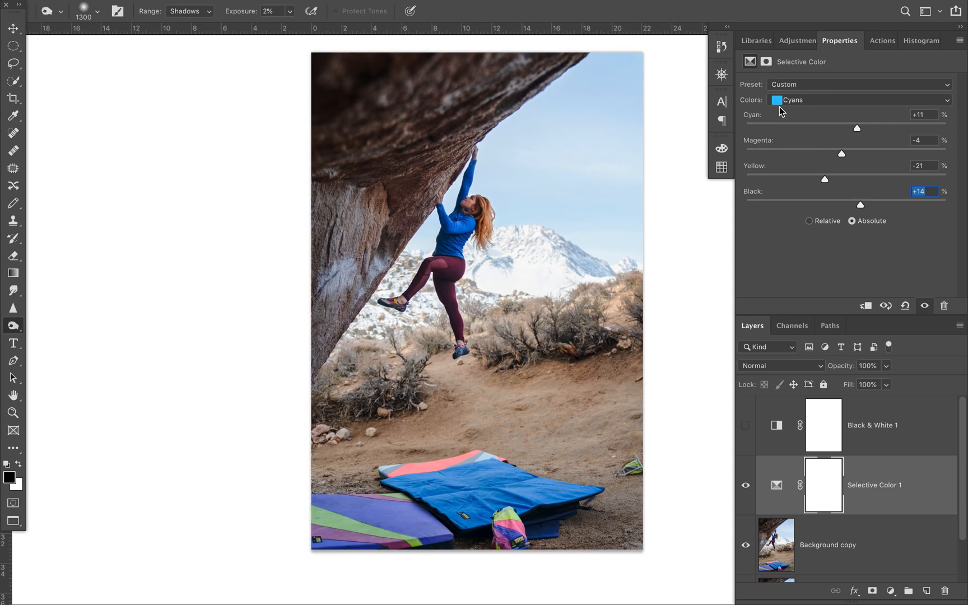
pyautogui.click(781, 101)
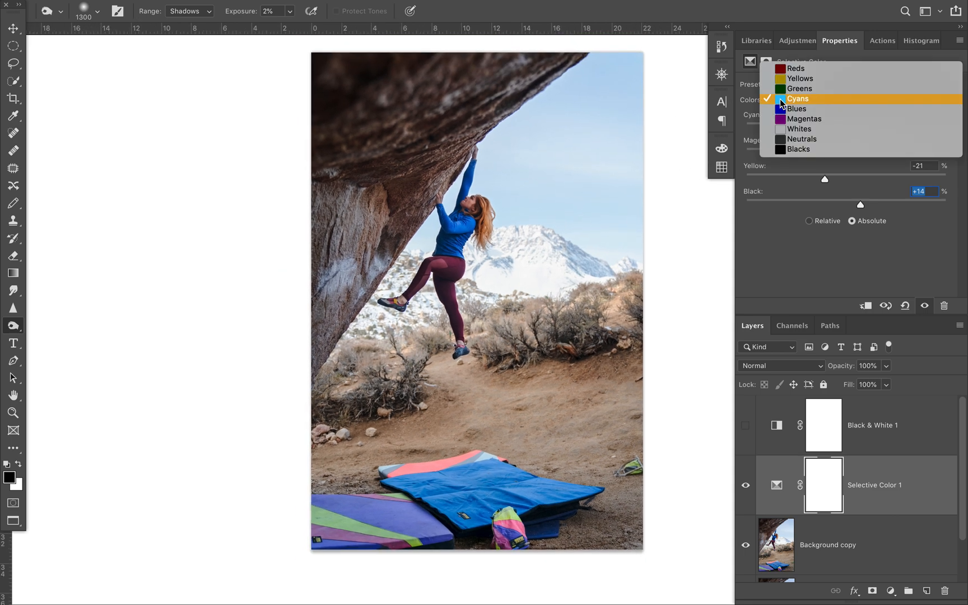
pyautogui.click(784, 285)
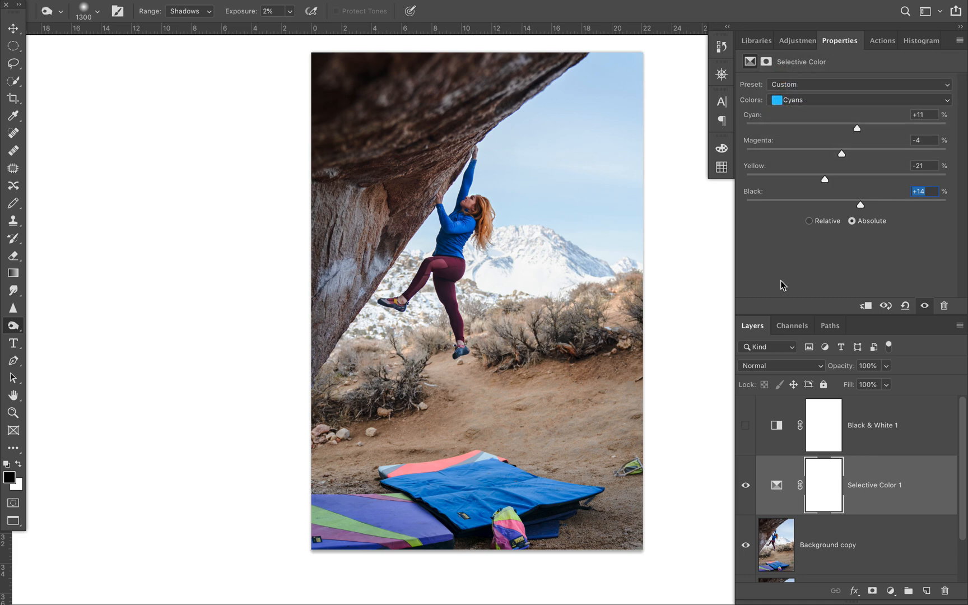
# - Add a Brightness/Contrast adjustment layer directly above the Selective Color layer
pyautogui.scroll(2, 642, 306)
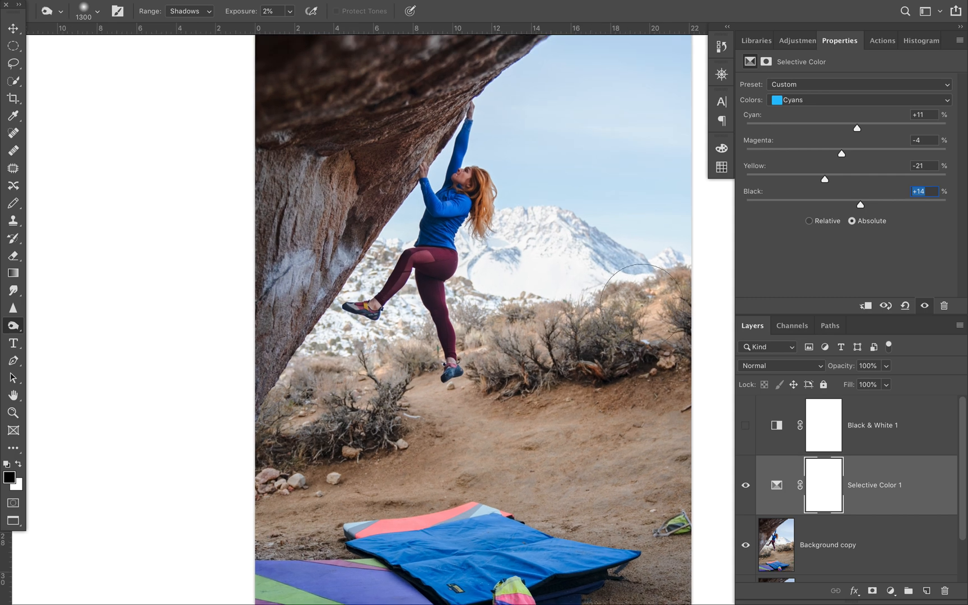
pyautogui.scroll(-2, 643, 306)
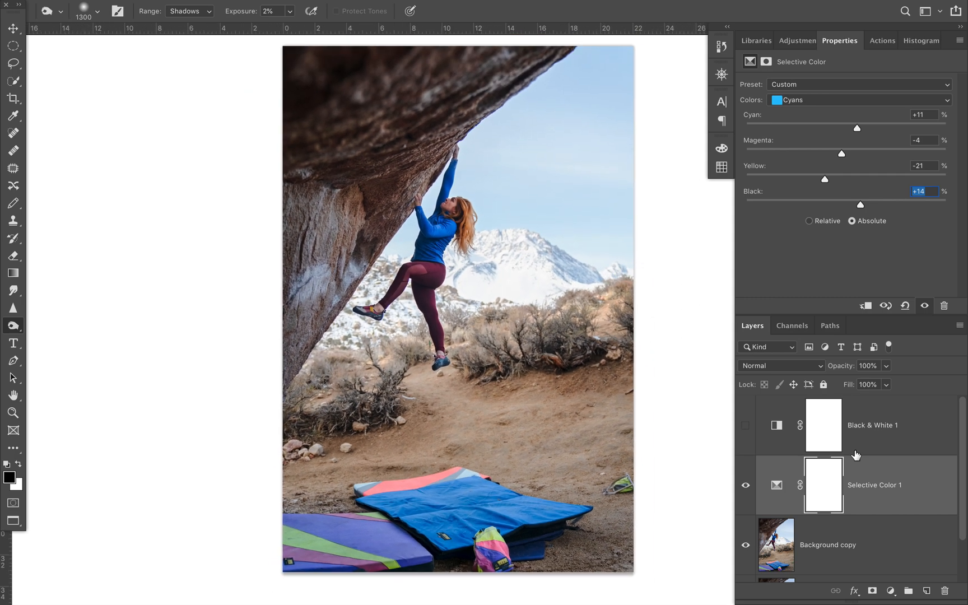
pyautogui.click(779, 488)
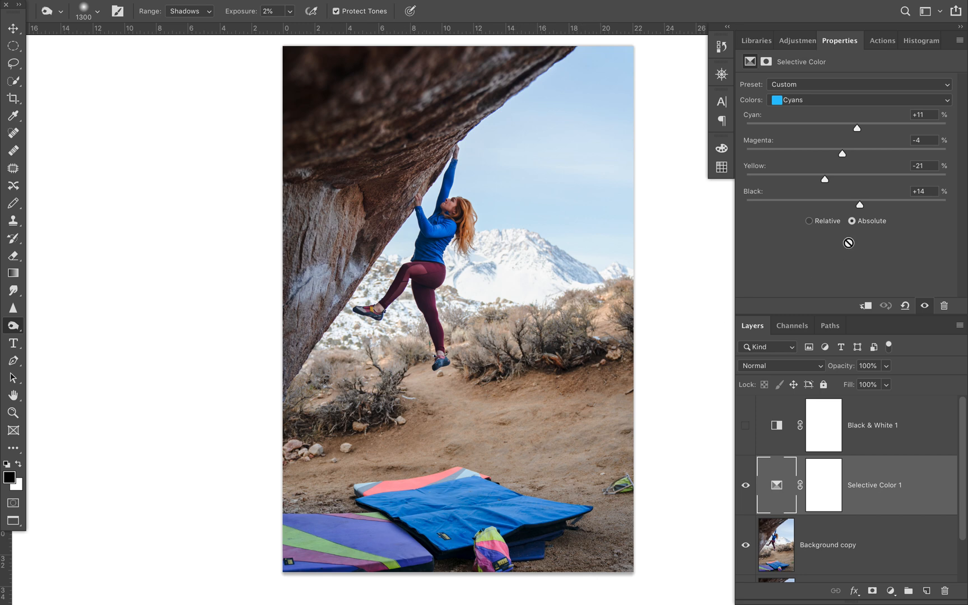
pyautogui.click(789, 34)
pyautogui.click(774, 68)
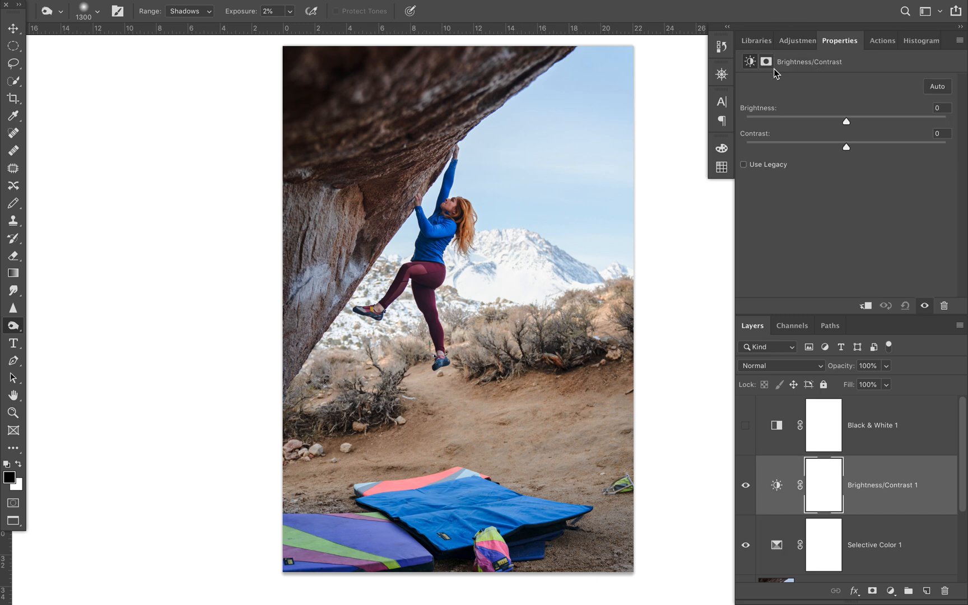
# - Draw a linear gradient on the Brightness/Contrast mask from the crash pads up to the climber's waist, keeping the foreground white, and inspect the mask overlay
pyautogui.press('g')
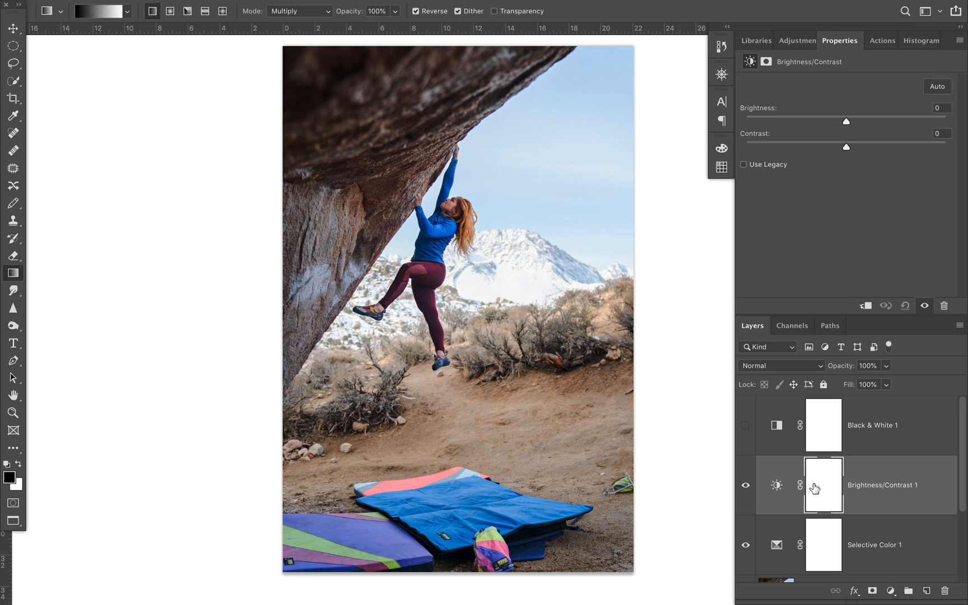
pyautogui.moveTo(432, 476); pyautogui.dragTo(446, 267)
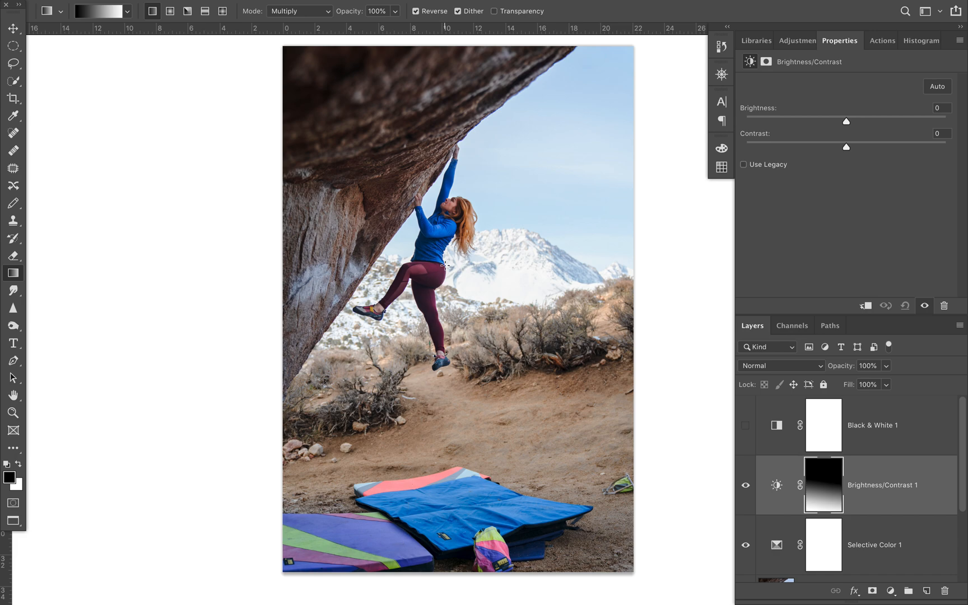
pyautogui.click(814, 486)
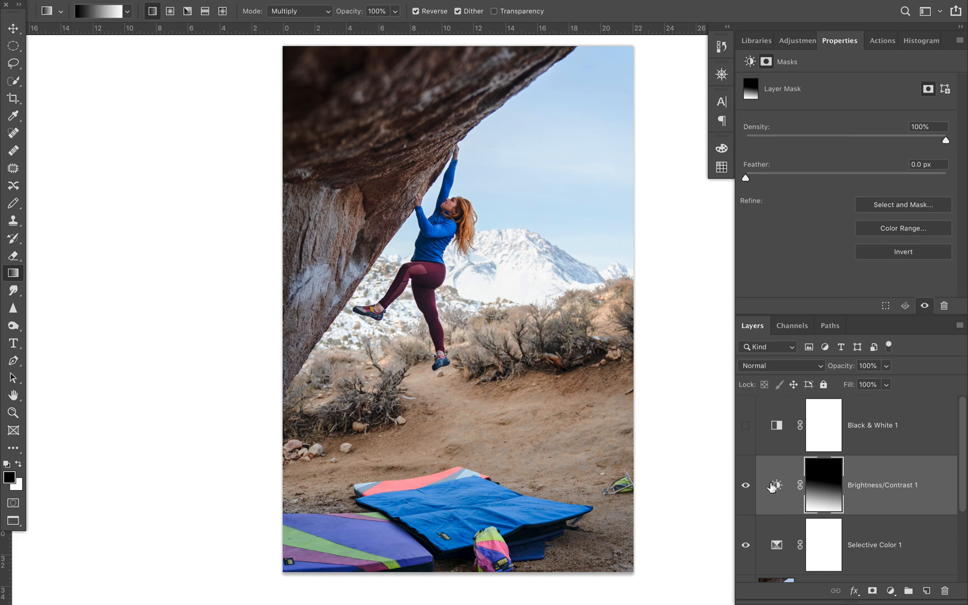
pyautogui.keyDown('alt'); pyautogui.keyDown('shift'); pyautogui.click(813, 484); pyautogui.keyUp('shift'); pyautogui.keyUp('alt')
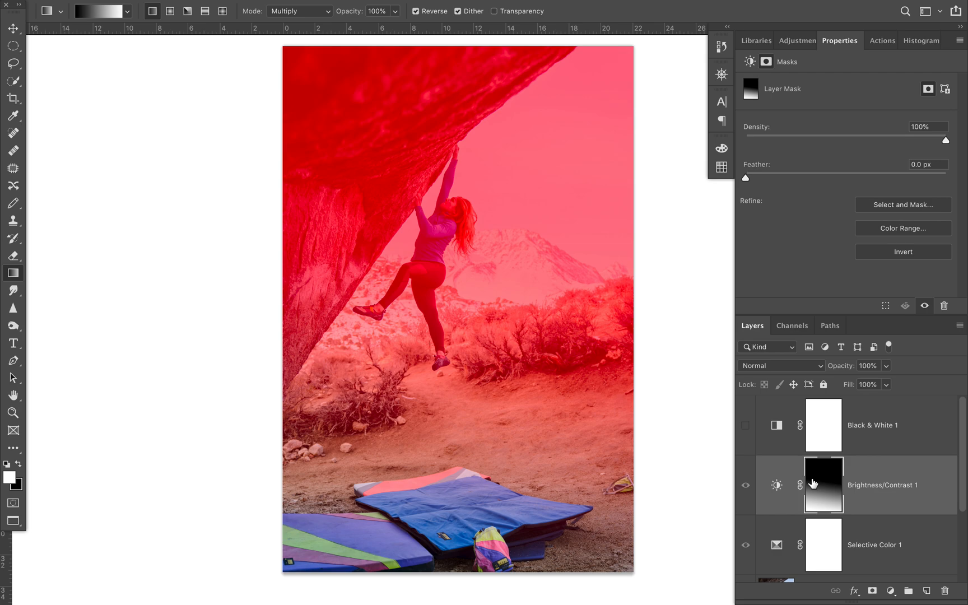
pyautogui.keyDown('alt'); pyautogui.keyDown('shift'); pyautogui.click(814, 484); pyautogui.keyUp('shift'); pyautogui.keyUp('alt')
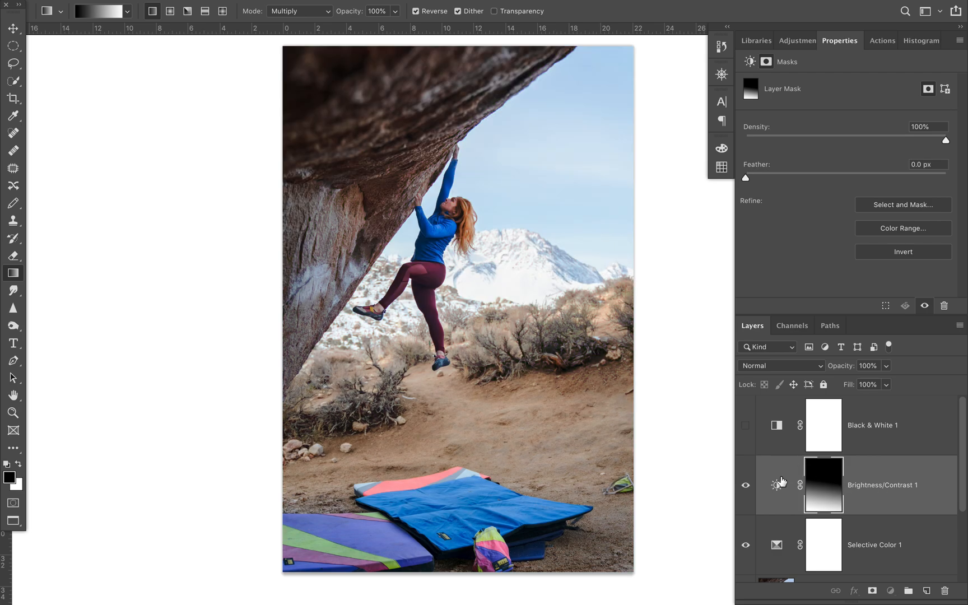
# - Set the masked adjustment's Brightness to -40 and Contrast to 26 to darken the foreground
pyautogui.click(777, 484)
pyautogui.moveTo(848, 122); pyautogui.dragTo(875, 158)
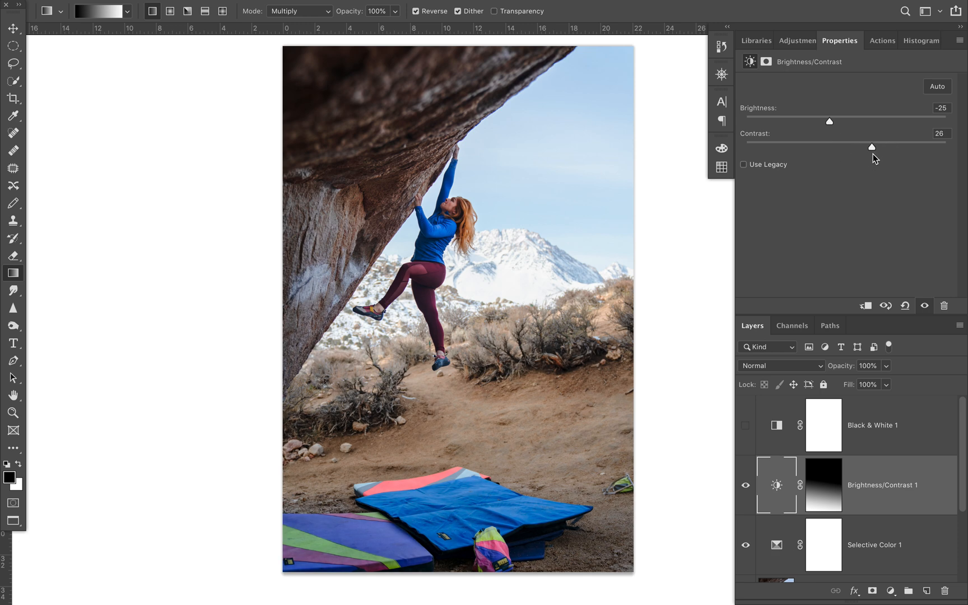
pyautogui.moveTo(830, 122); pyautogui.dragTo(820, 121)
# - Open Apply Image on the Brightness/Contrast mask and set the merged RGB source to Invert, Multiply blending and 100% opacity
pyautogui.click(824, 491)
pyautogui.press('super+shift+a')
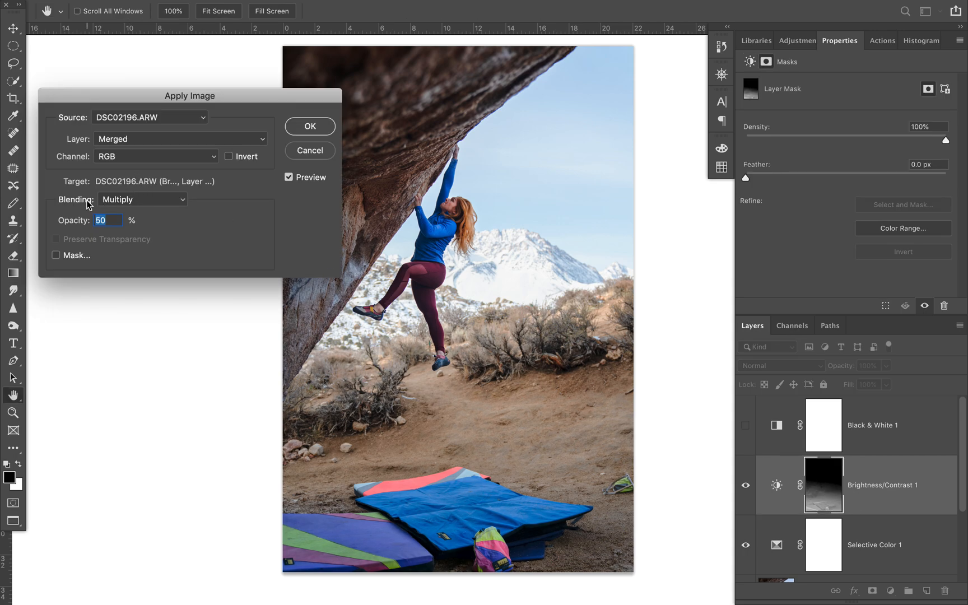
pyautogui.write('100')
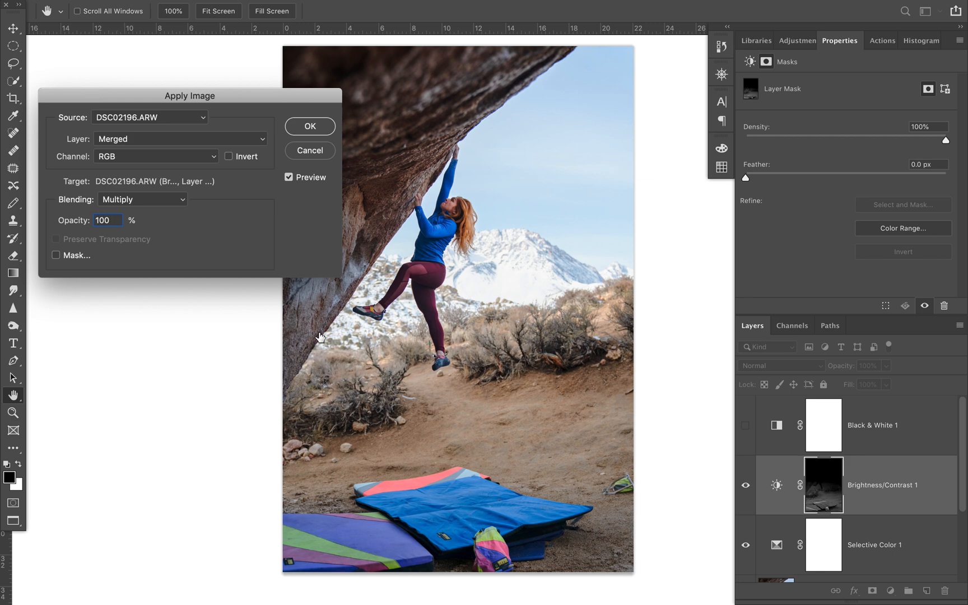
pyautogui.click(244, 158)
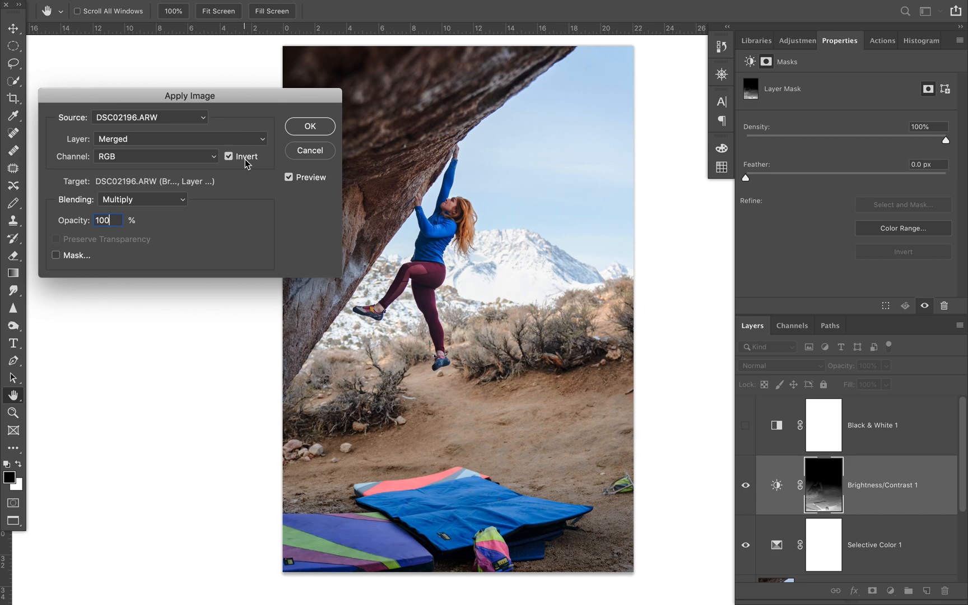
pyautogui.click(180, 209)
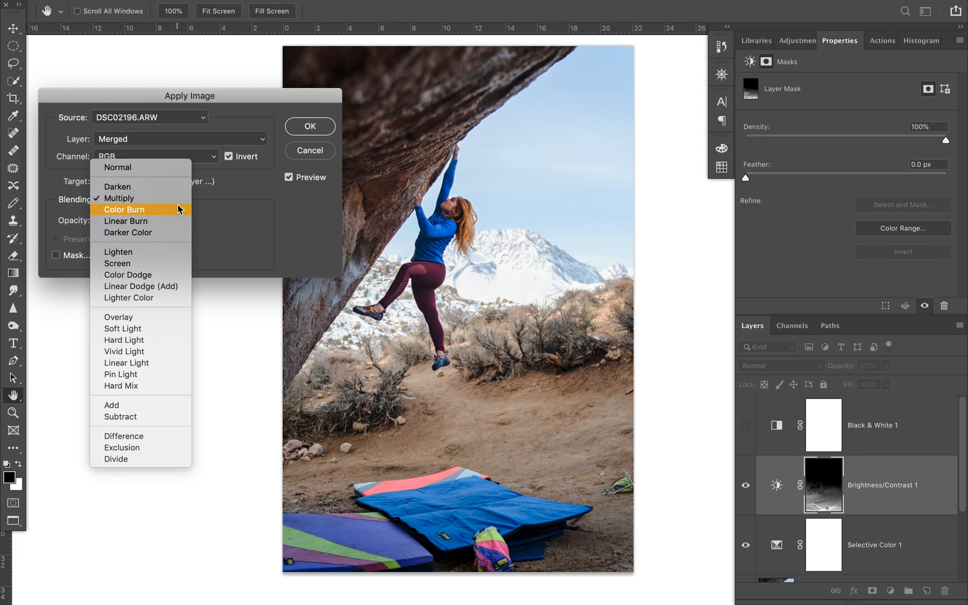
pyautogui.click(171, 168)
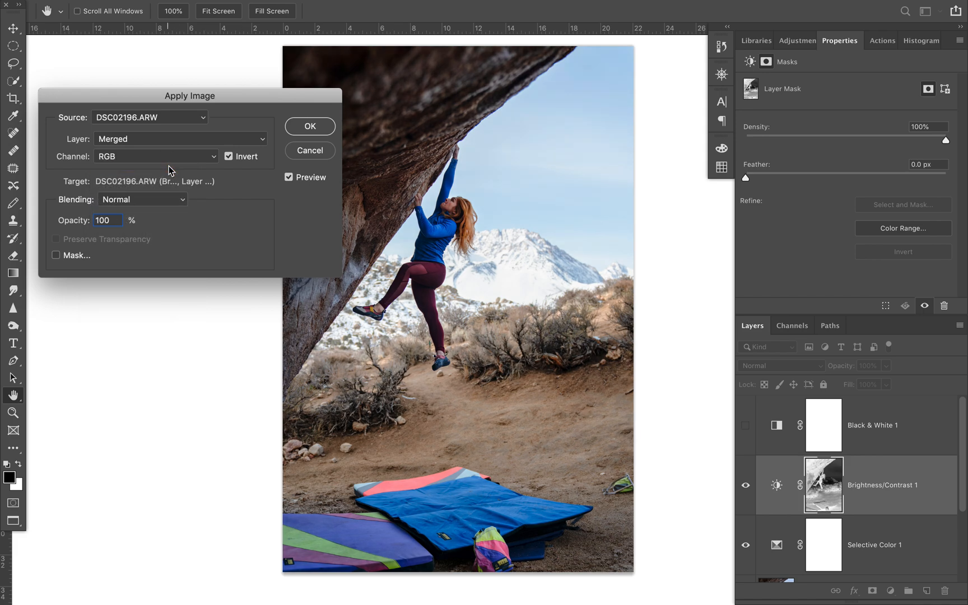
pyautogui.click(124, 202)
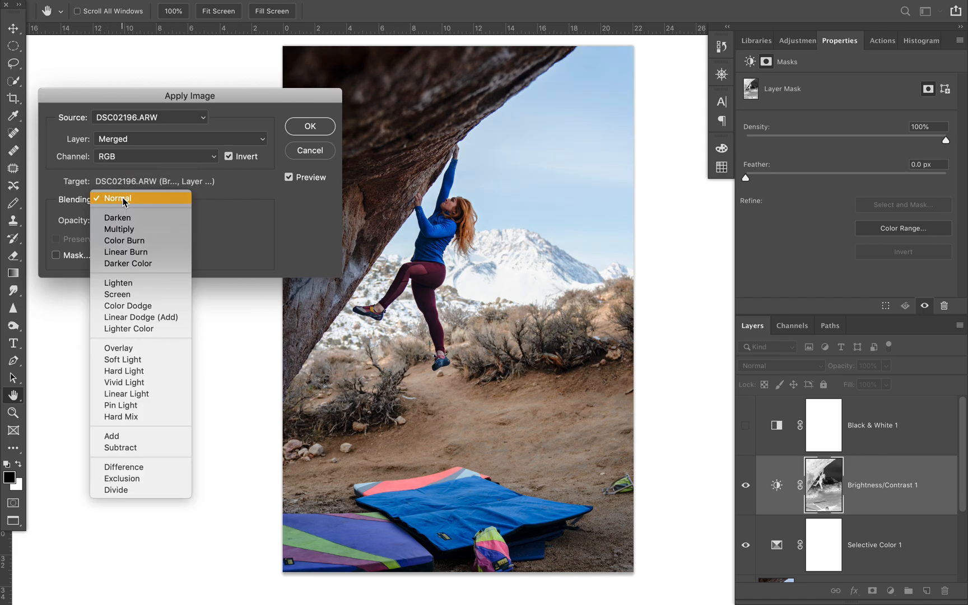
pyautogui.click(136, 232)
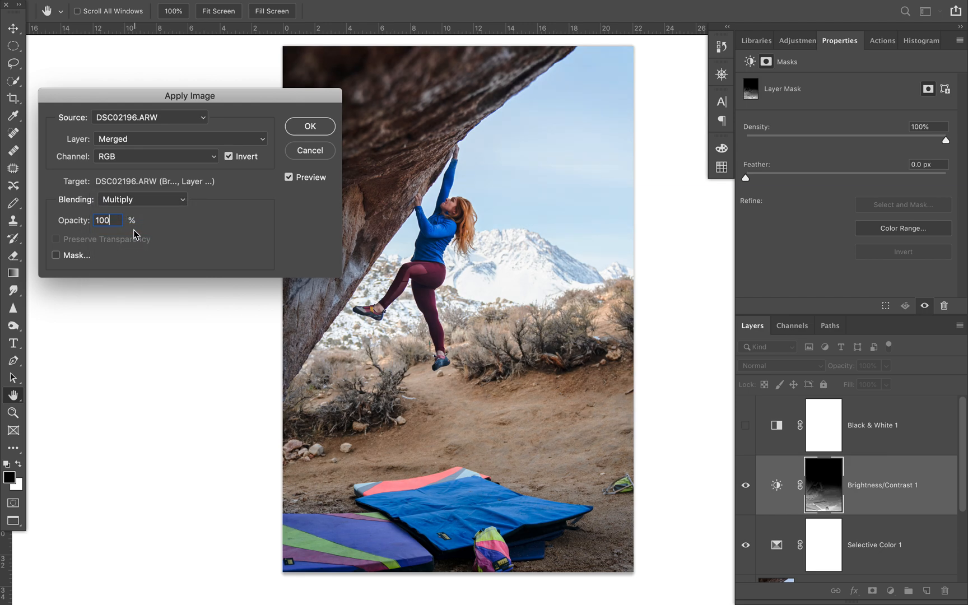
# - Compare the mask with Invert on and off, and with the Apply Image preview on and off
pyautogui.click(229, 160)
pyautogui.click(228, 160)
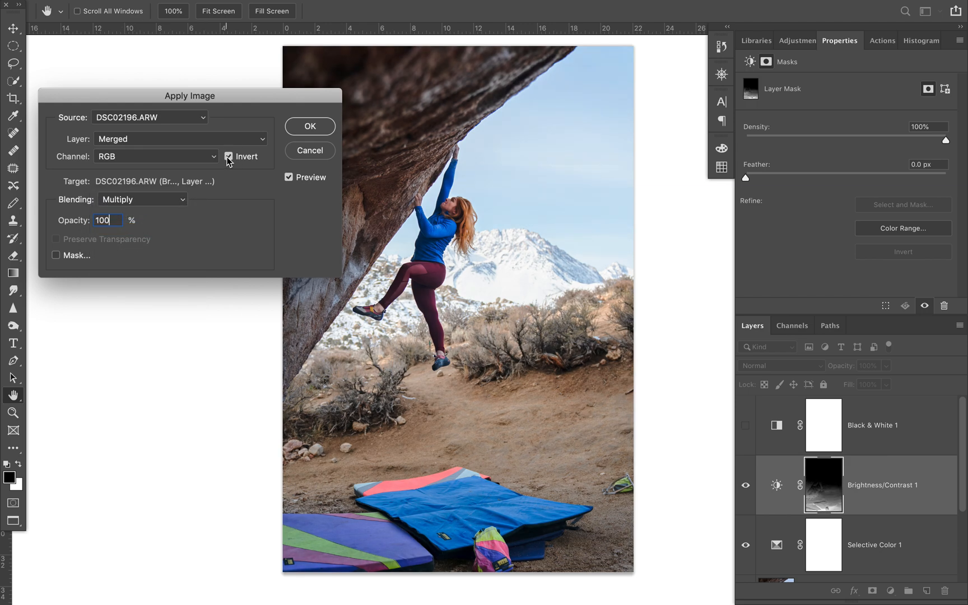
pyautogui.click(229, 159)
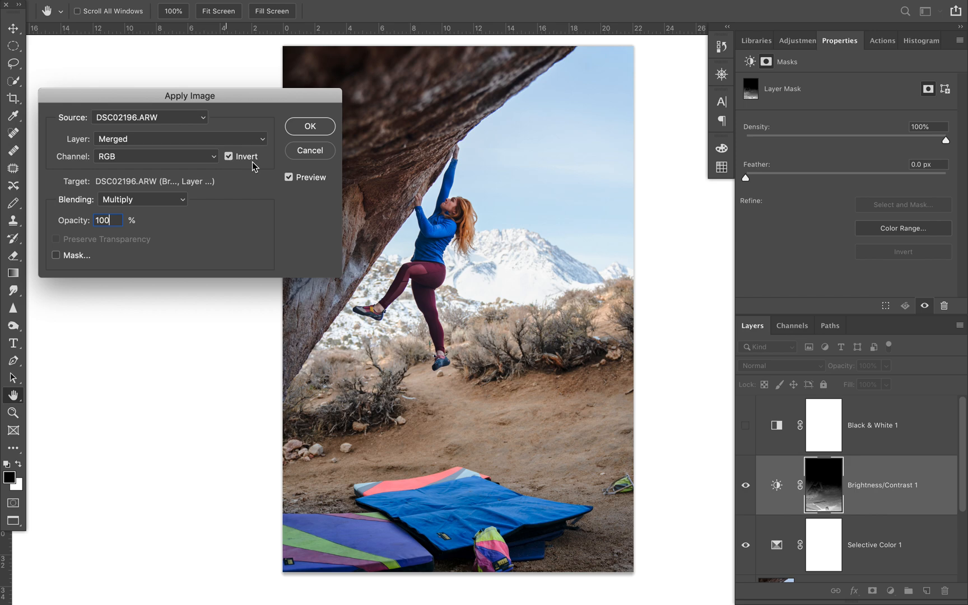
pyautogui.click(289, 178)
pyautogui.click(289, 178)
pyautogui.click(289, 177)
pyautogui.click(289, 178)
pyautogui.click(289, 178)
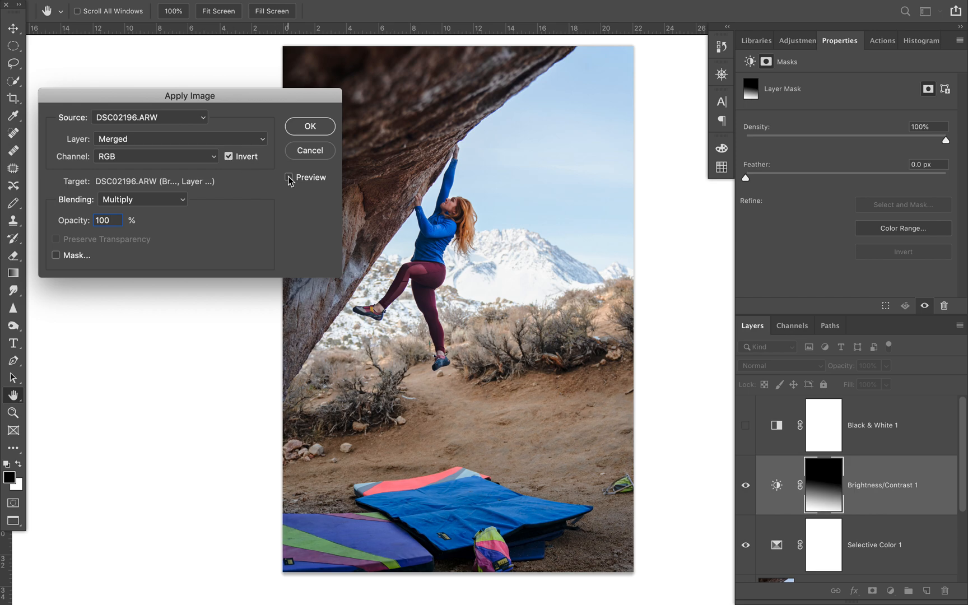
pyautogui.click(289, 178)
# - Try Apply Image opacities of 60%, 40% and 50% on the mask
pyautogui.press('BackSpace')
pyautogui.press('BackSpace')
pyautogui.press('BackSpace')
pyautogui.press('BackSpace')
pyautogui.press('BackSpace')
pyautogui.write('60')
pyautogui.press('BackSpace')
pyautogui.press('BackSpace')
pyautogui.write('40')
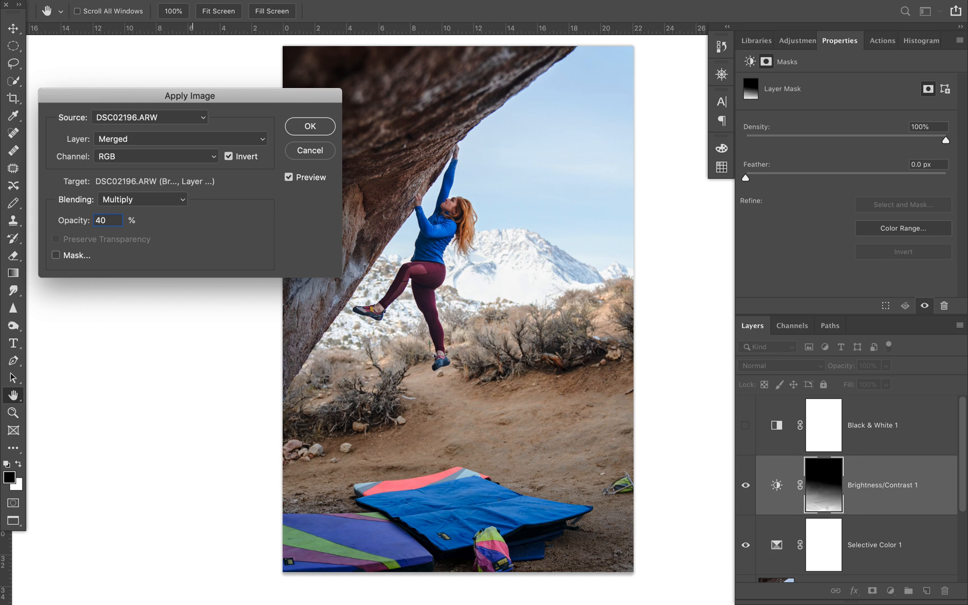
pyautogui.press('BackSpace')
pyautogui.press('BackSpace')
pyautogui.write('50')
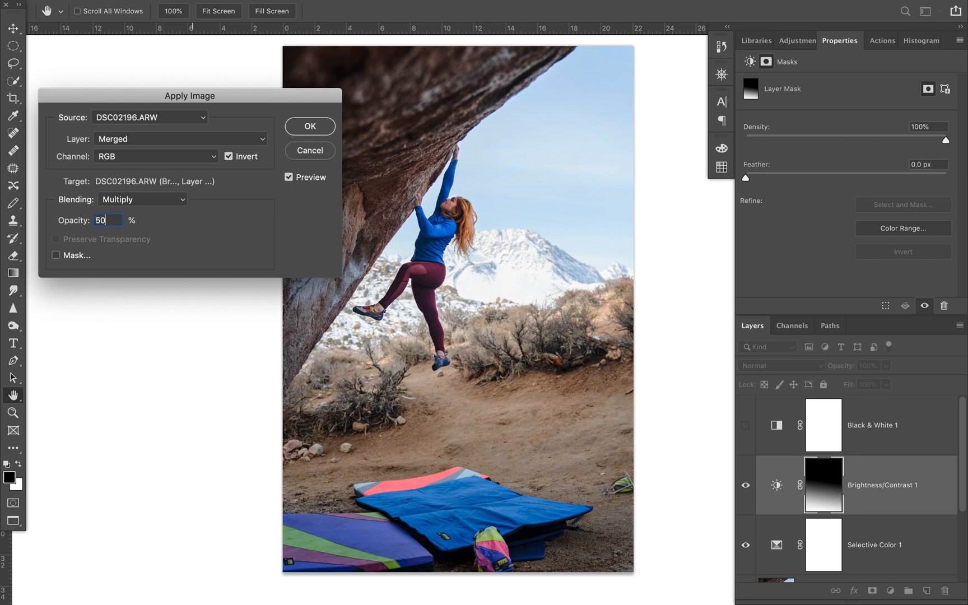
pyautogui.press('BackSpace')
pyautogui.press('BackSpace')
pyautogui.write('60')
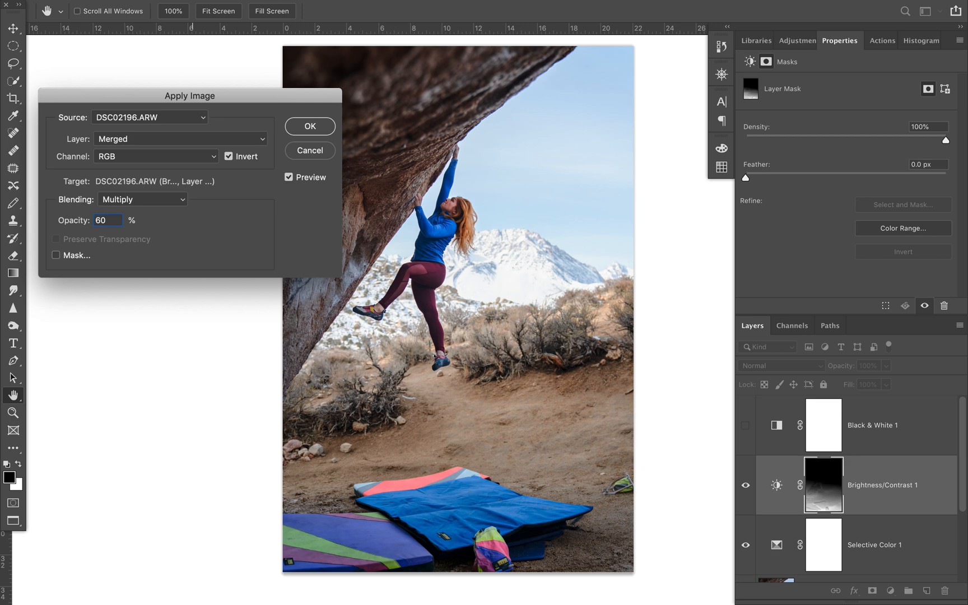
# - Set the Apply Image opacity to 55%, compare it without Invert, and apply it to the mask with Invert enabled
pyautogui.press('BackSpace')
pyautogui.write('55')
pyautogui.click(244, 160)
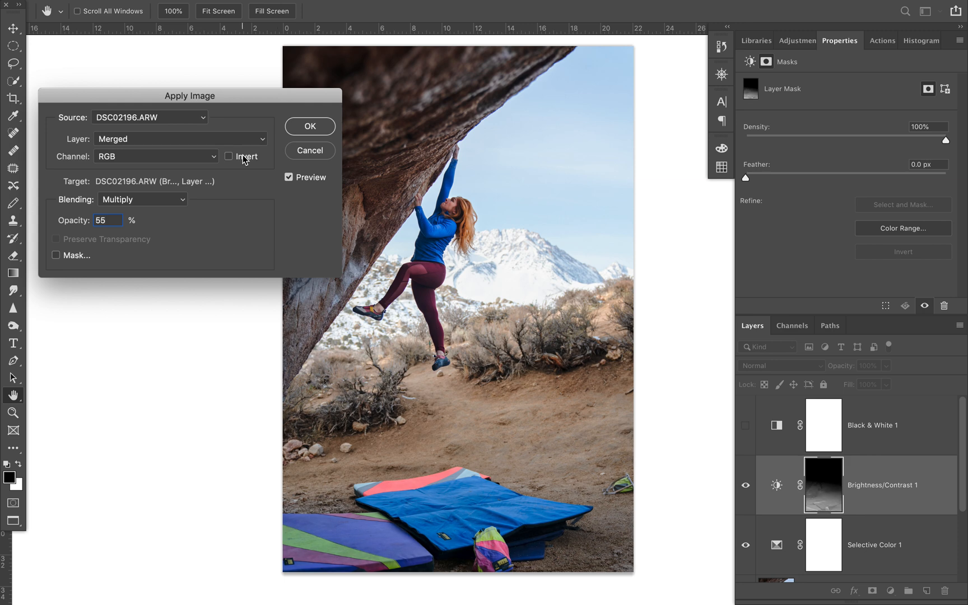
pyautogui.click(242, 158)
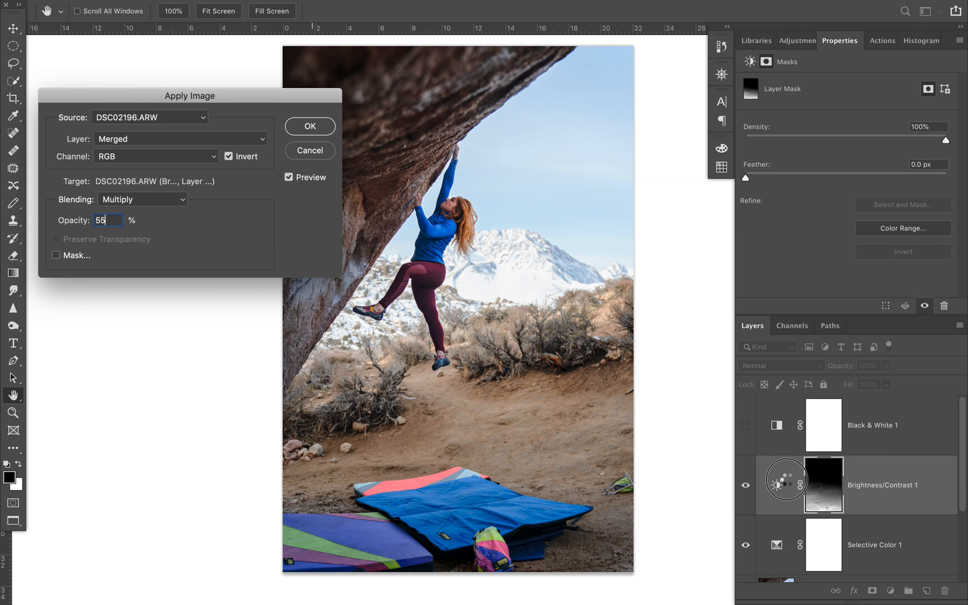
pyautogui.press('Return')
# - Set the masked Brightness/Contrast adjustment to Brightness -57 and Contrast 32
pyautogui.click(778, 484)
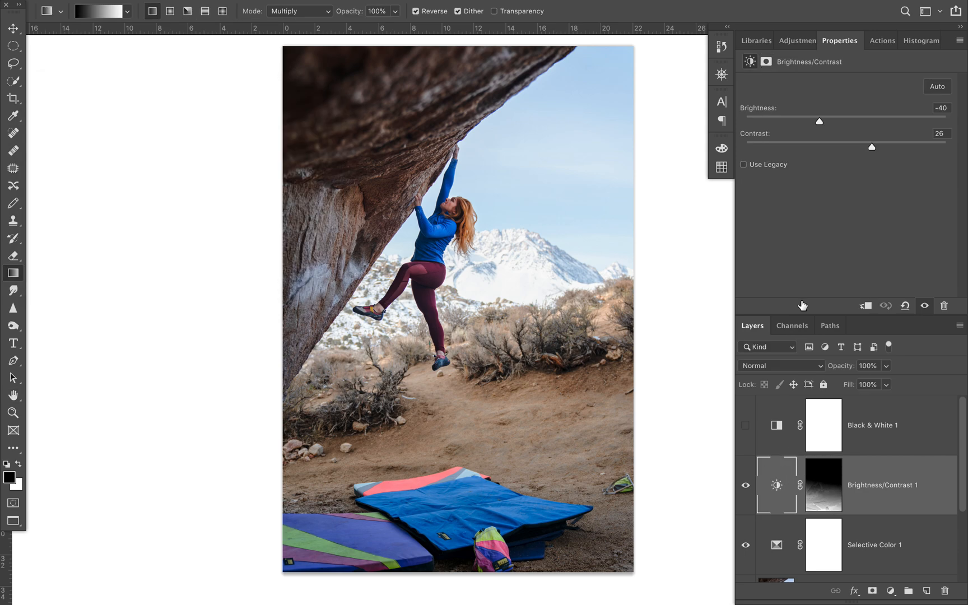
pyautogui.moveTo(870, 147)
pyautogui.mouseDown()
pyautogui.moveTo(830, 148)
pyautogui.moveTo(899, 152)
pyautogui.moveTo(862, 160)
pyautogui.mouseUp()
pyautogui.moveTo(820, 121); pyautogui.dragTo(809, 128)
pyautogui.moveTo(861, 151); pyautogui.dragTo(879, 158)
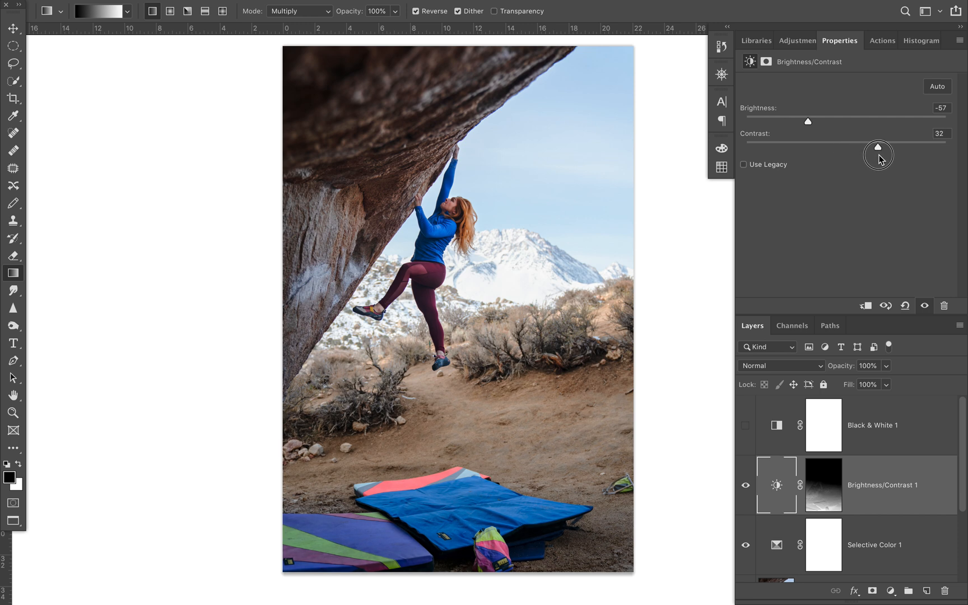
# - In the adjustment layer's Blend If settings, split the Underlying Layer shadows to 10 / 53 and pull in the highlights limit
pyautogui.scroll(-2, 653, 428)
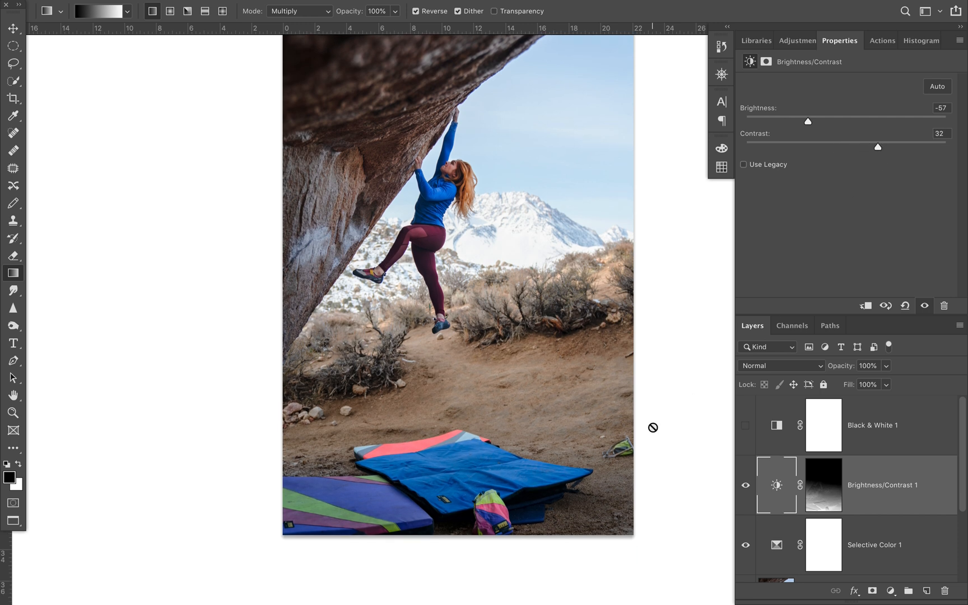
pyautogui.doubleClick(894, 474)
pyautogui.hscroll(6, 510, 404)
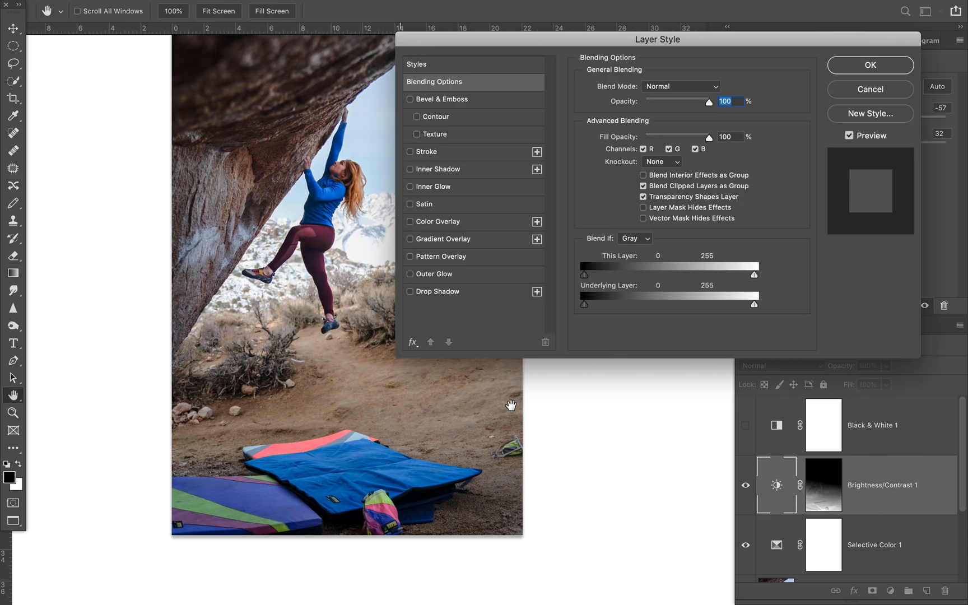
pyautogui.moveTo(585, 306)
pyautogui.mouseDown()
pyautogui.moveTo(618, 310)
pyautogui.moveTo(583, 312)
pyautogui.mouseUp()
pyautogui.press('alt')
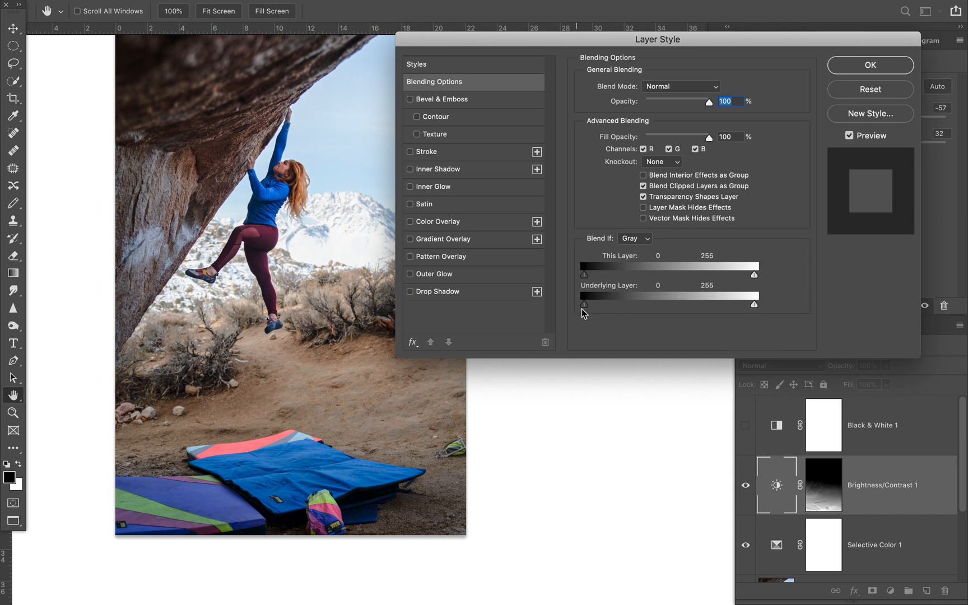
pyautogui.press('alt')
pyautogui.moveTo(588, 311); pyautogui.dragTo(622, 310)
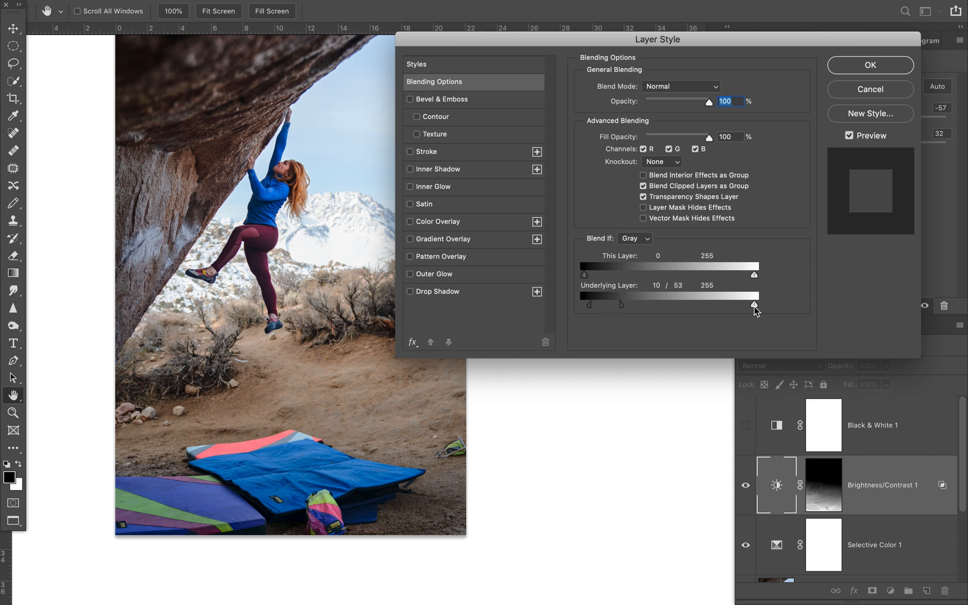
pyautogui.moveTo(754, 306); pyautogui.dragTo(674, 305)
pyautogui.click(861, 61)
# - Reduce the Brightness/Contrast layer's opacity to 86%
pyautogui.click(887, 367)
pyautogui.moveTo(886, 385)
pyautogui.mouseDown()
pyautogui.moveTo(794, 395)
pyautogui.moveTo(895, 392)
pyautogui.moveTo(880, 397)
pyautogui.mouseUp()
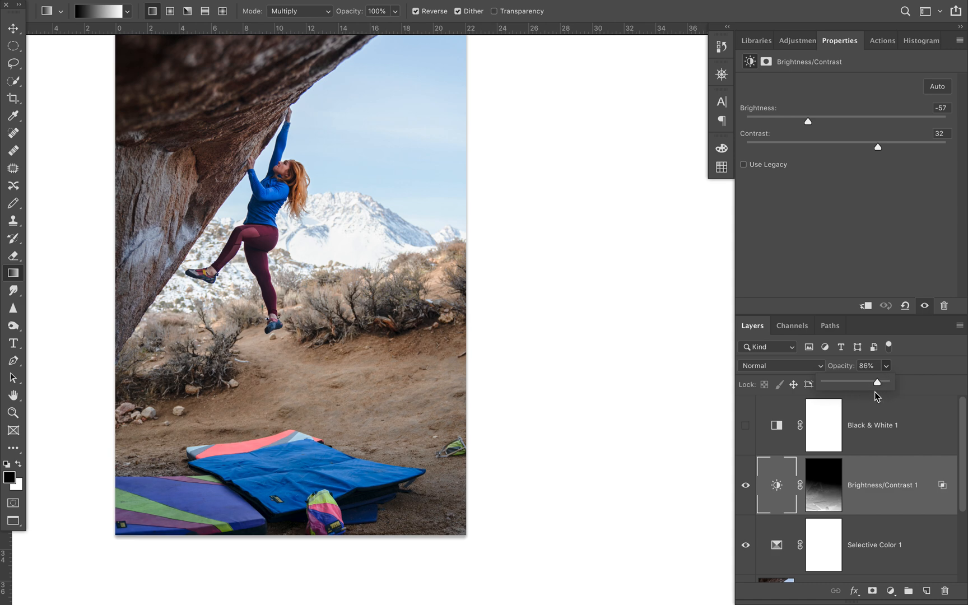
pyautogui.hscroll(-6, 541, 355)
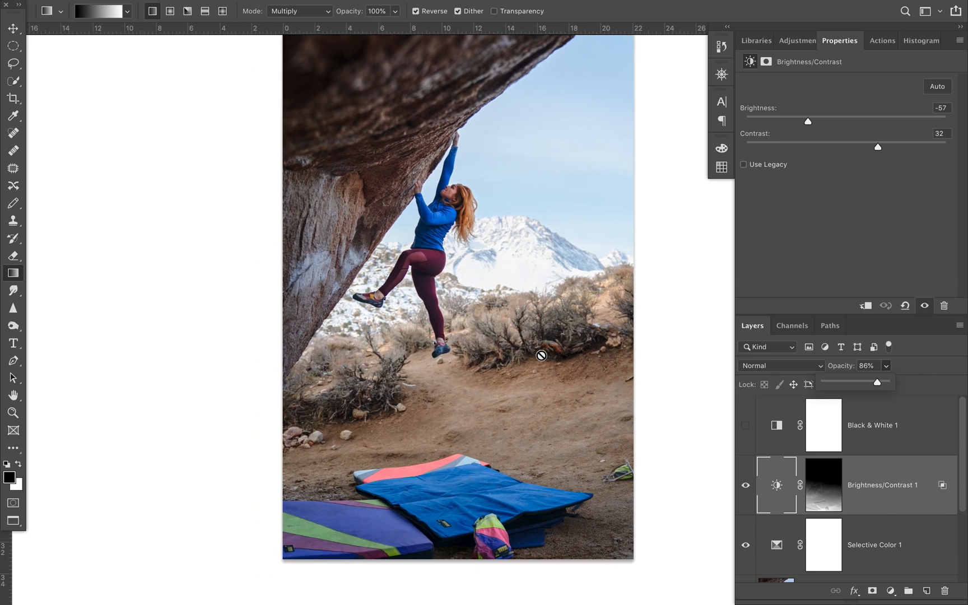
pyautogui.scroll(2, 542, 356)
pyautogui.hscroll(1, 541, 356)
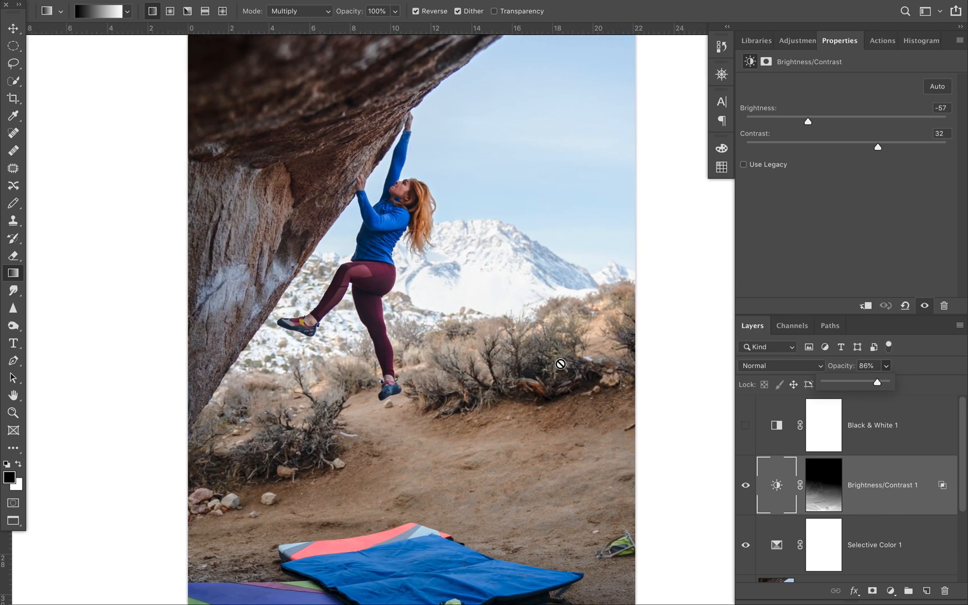
pyautogui.click(685, 409)
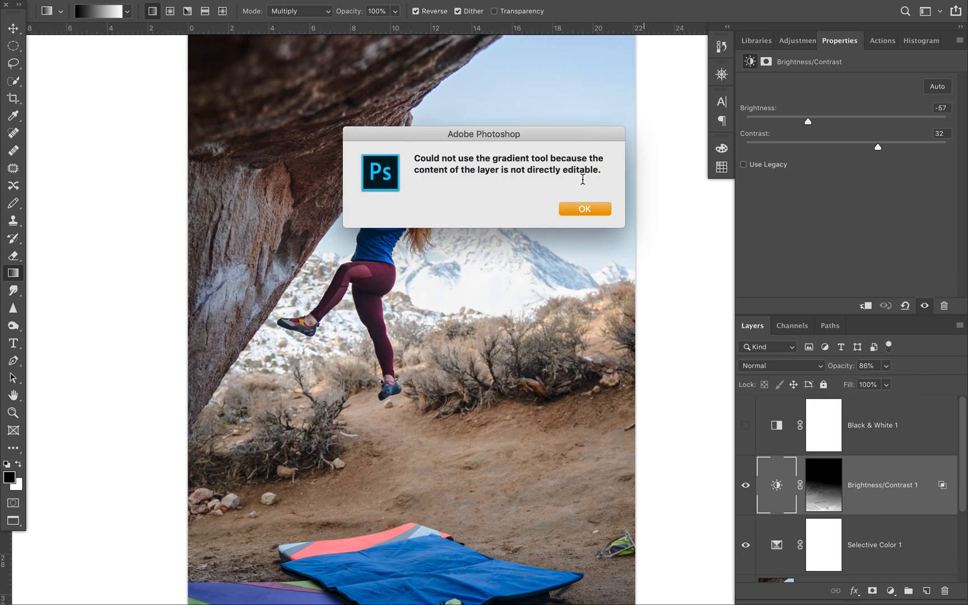
pyautogui.click(587, 207)
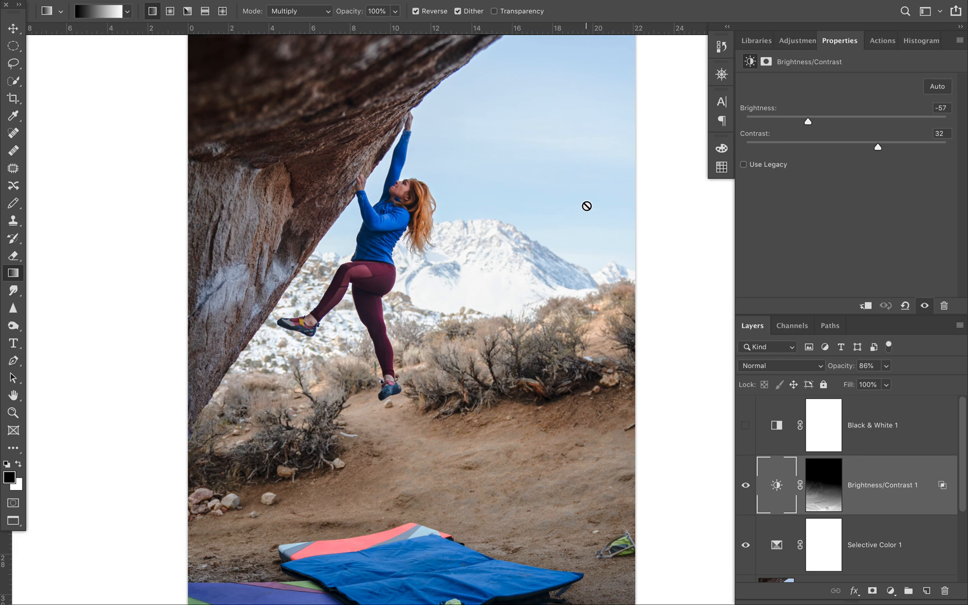
pyautogui.click(580, 211)
pyautogui.press('super+minus')
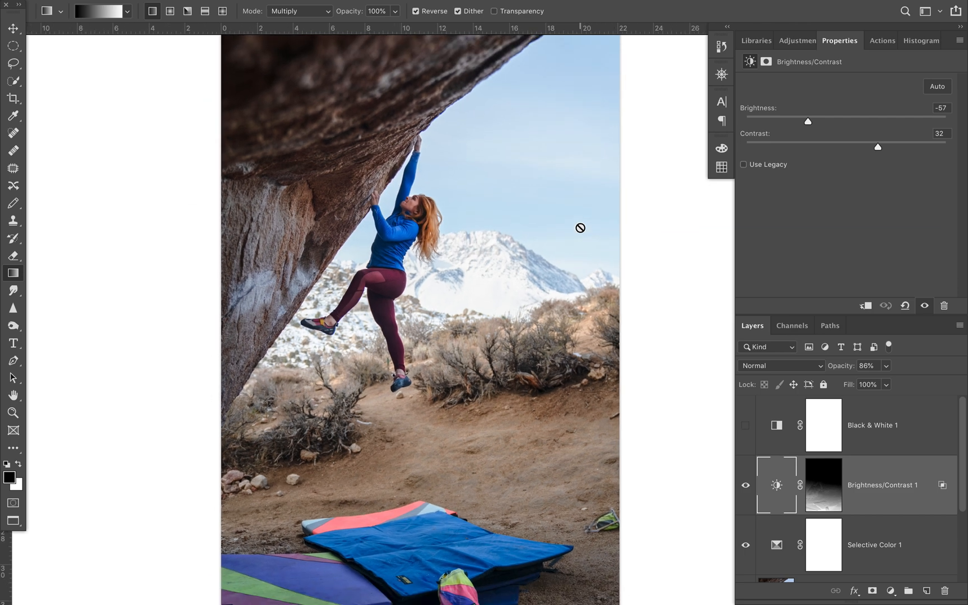
pyautogui.scroll(-2, 581, 228)
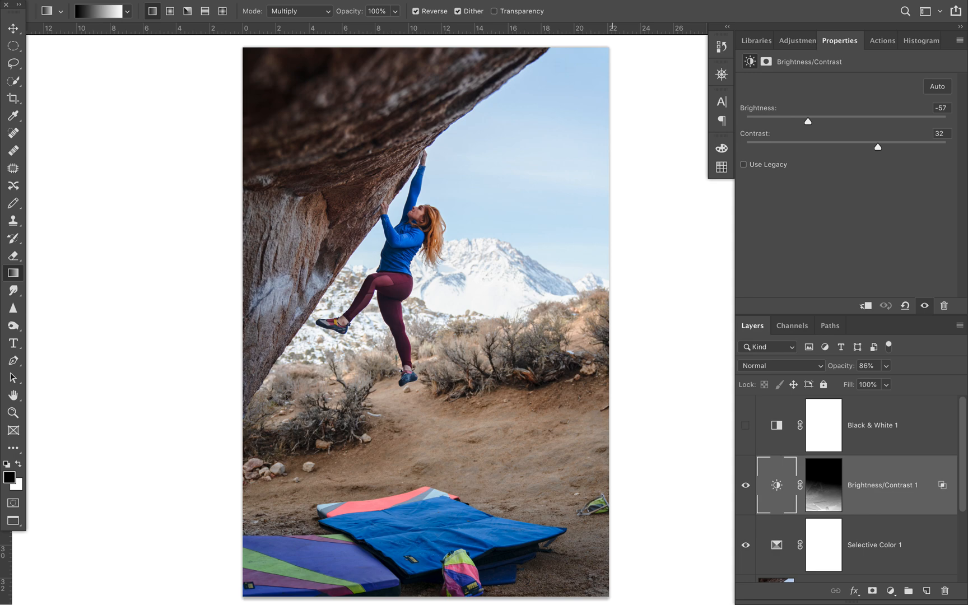
pyautogui.moveTo(430, 603)
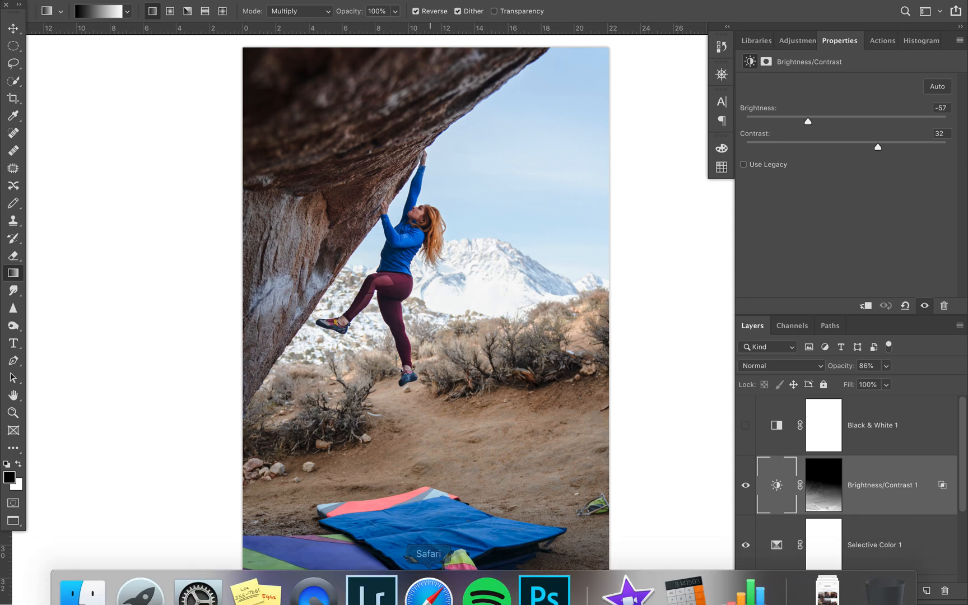